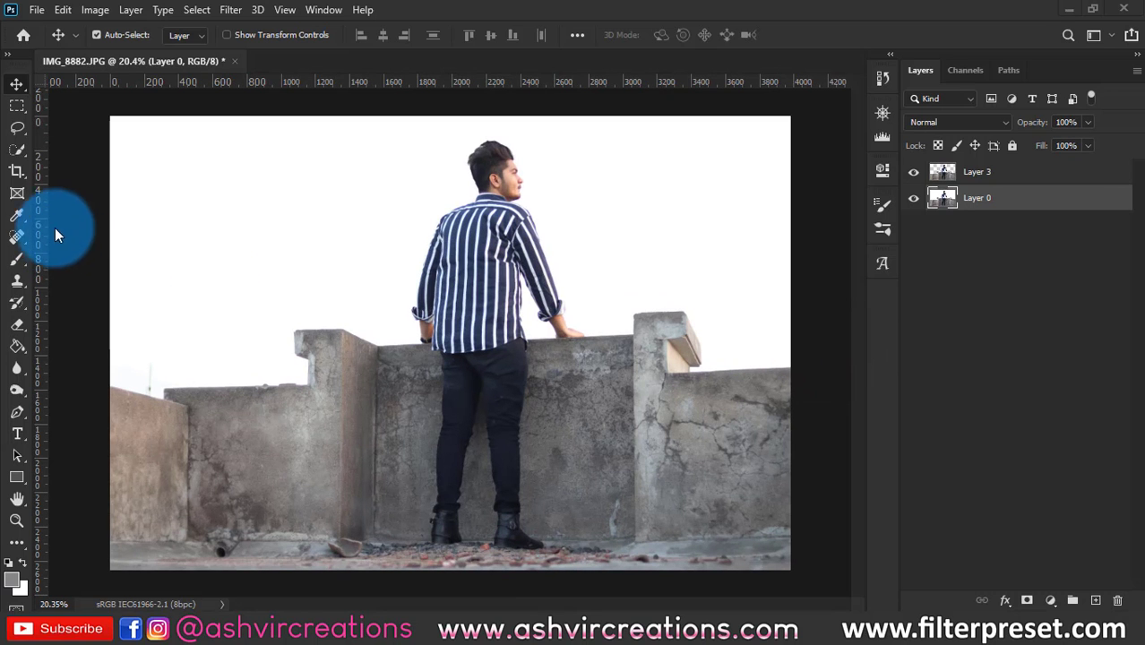
# Step: Magic Wand the white sky on Layer 0, then copy the inverse selection of man and wall to a new layer
pyautogui.click(21, 153)
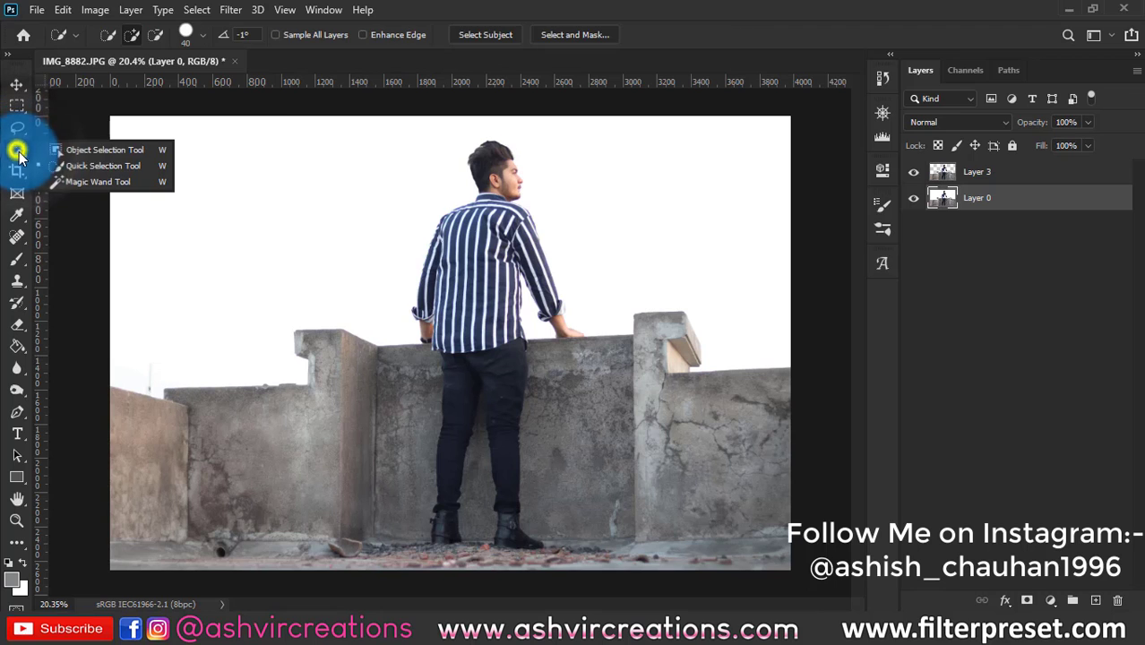
pyautogui.click(79, 182)
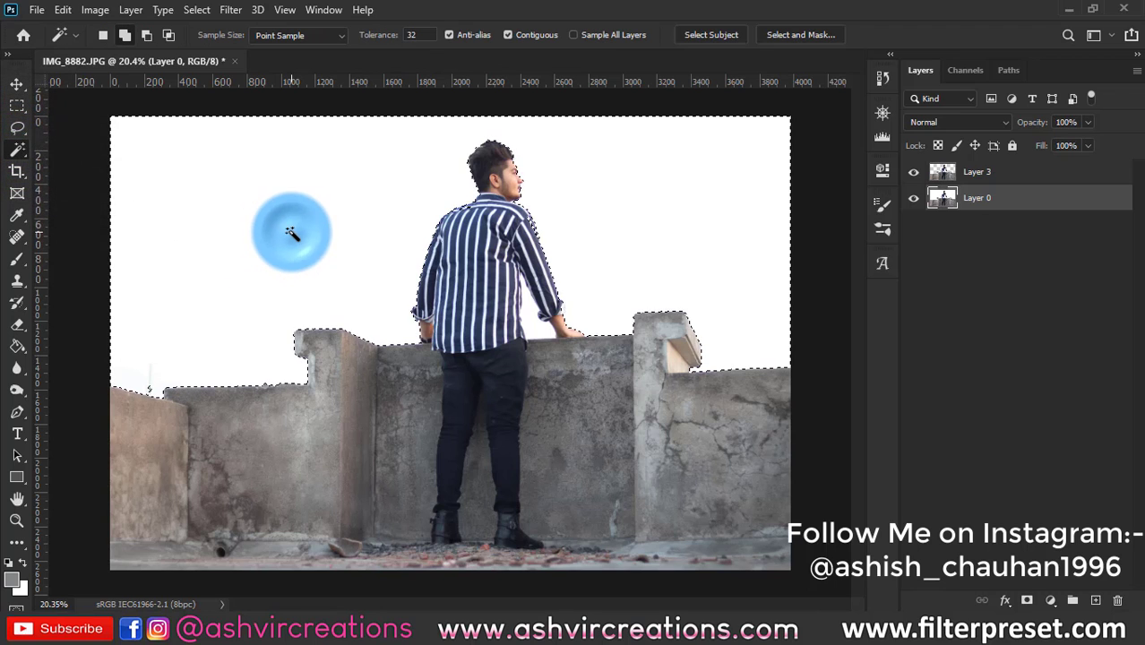
pyautogui.rightClick(540, 142)
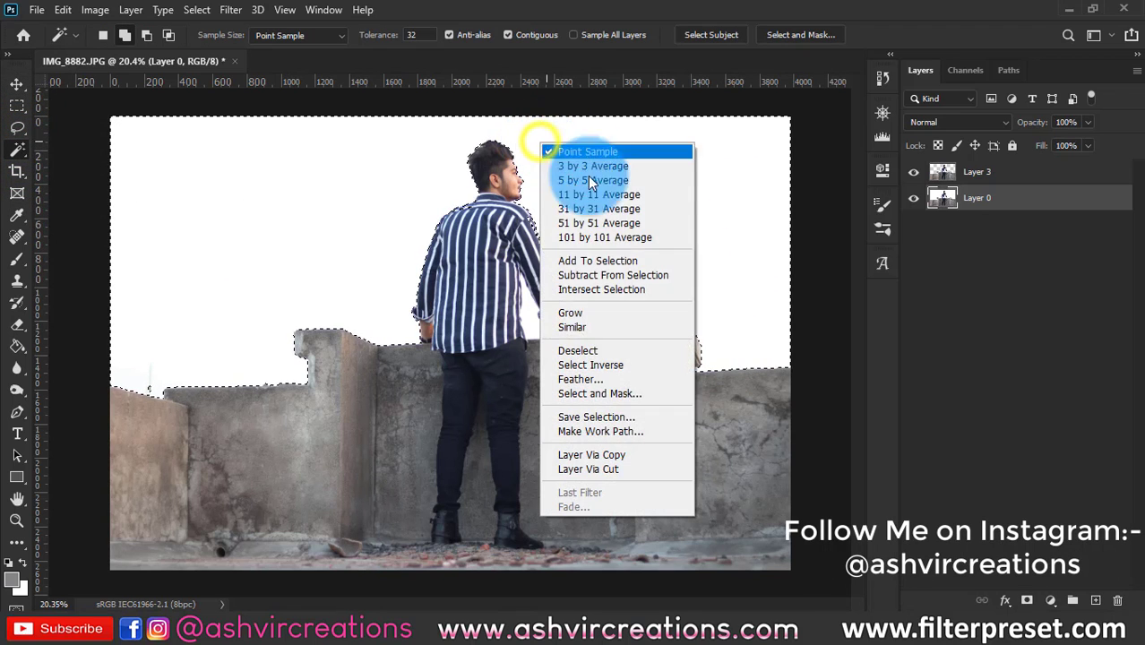
pyautogui.click(591, 364)
pyautogui.rightClick(611, 391)
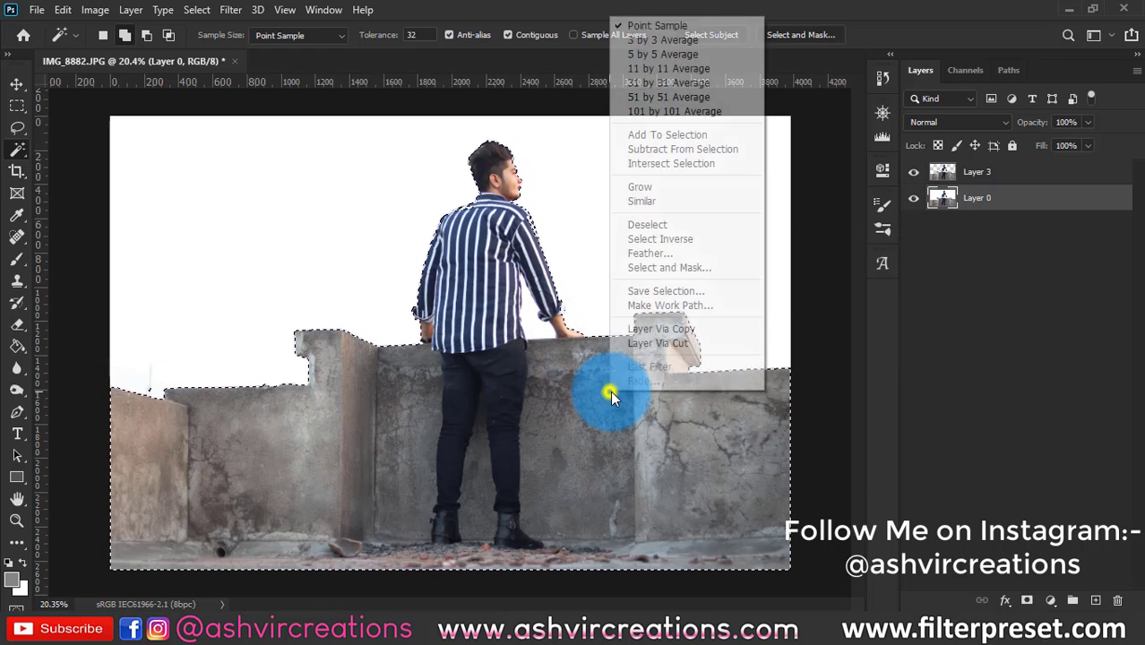
pyautogui.click(684, 331)
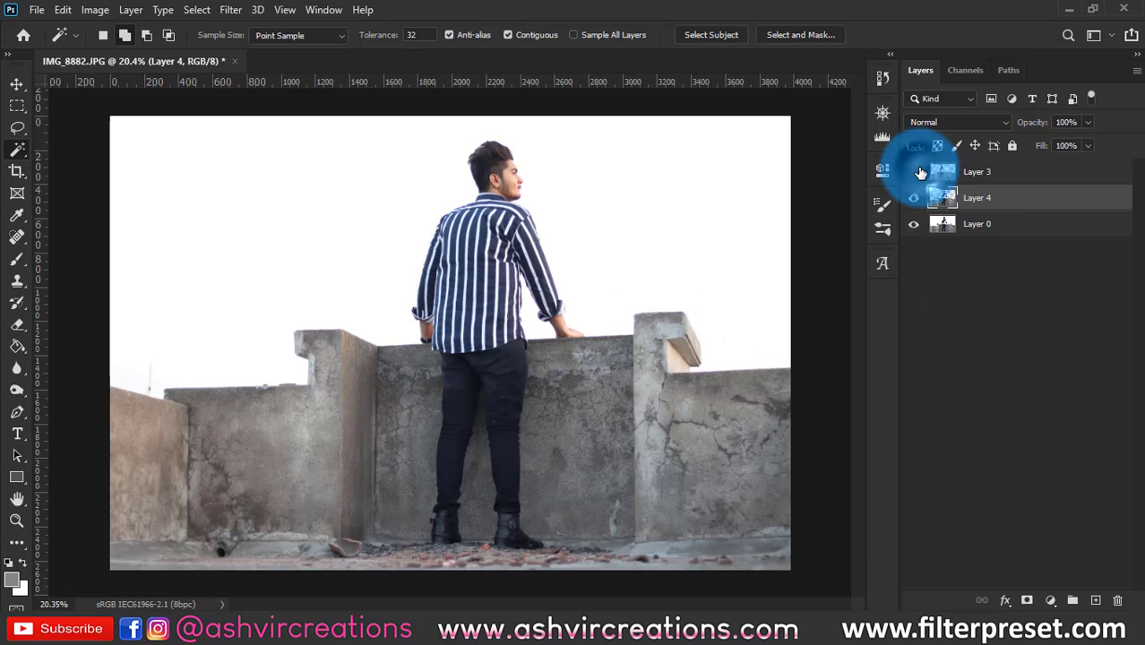
# Step: Merge the copied cutout layer back down into Layer 0 and switch to the Move tool
pyautogui.hotkey('ctrl', 'e')
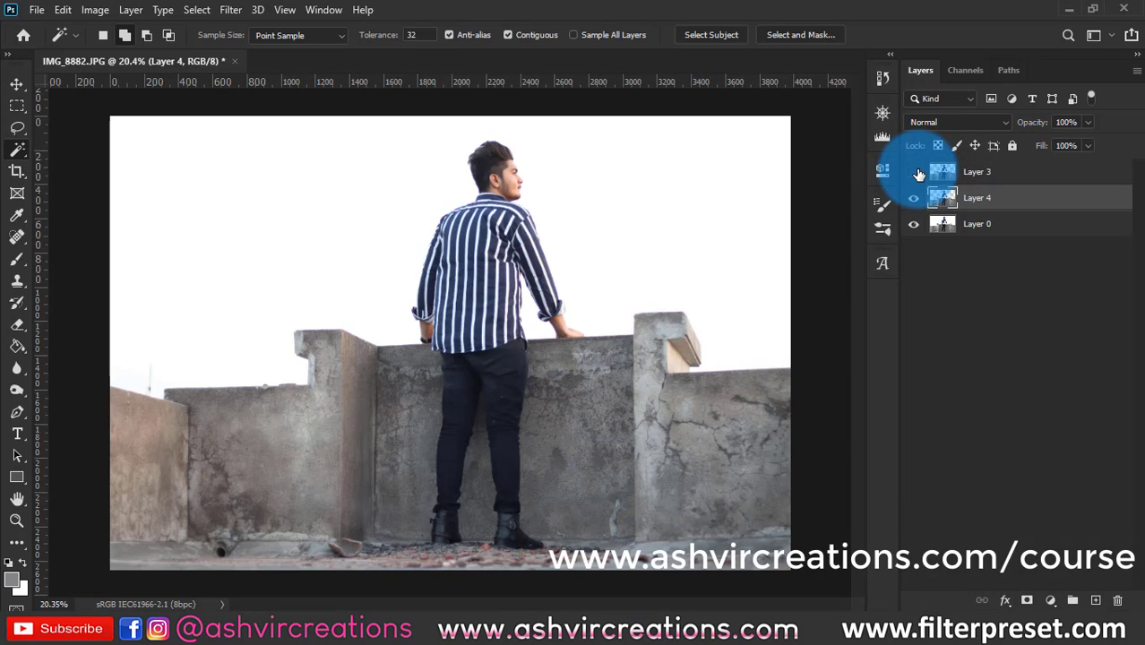
pyautogui.hotkey('ctrl', 'e')
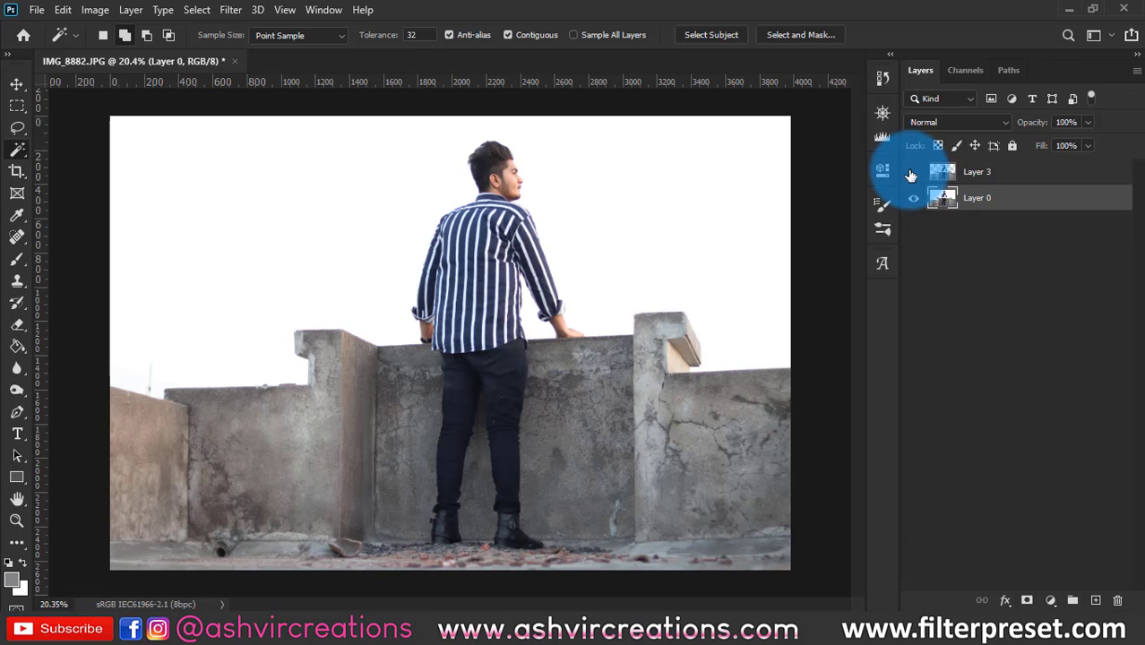
pyautogui.press('v')
pyautogui.scroll(10, 504, 162)
pyautogui.scroll(-3, 504, 162)
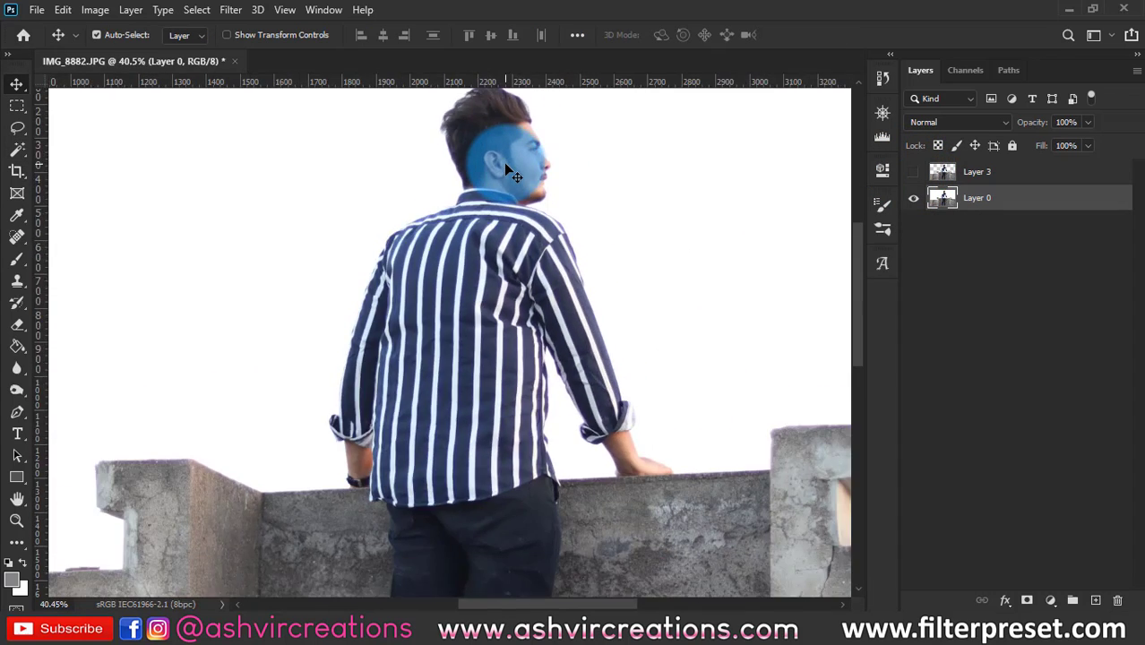
pyautogui.scroll(-10, 506, 165)
pyautogui.scroll(2, 537, 187)
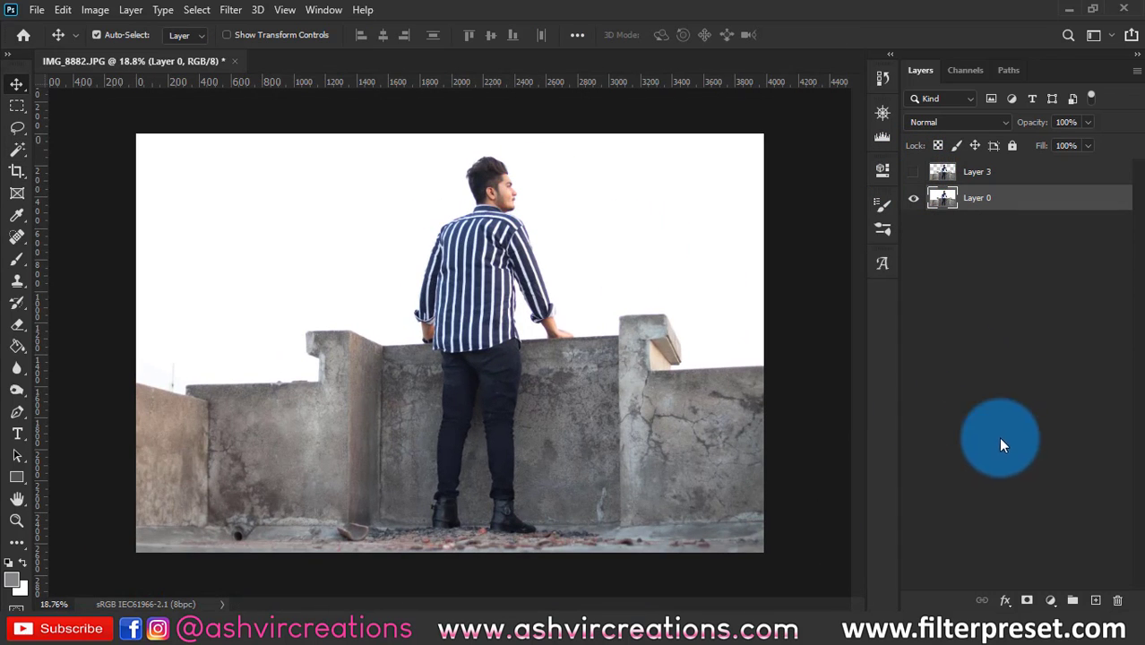
# Step: Show Layer 3 and toggle Layer 0's visibility off and on to inspect the cutout of the man and wall
pyautogui.click(911, 174)
pyautogui.click(915, 198)
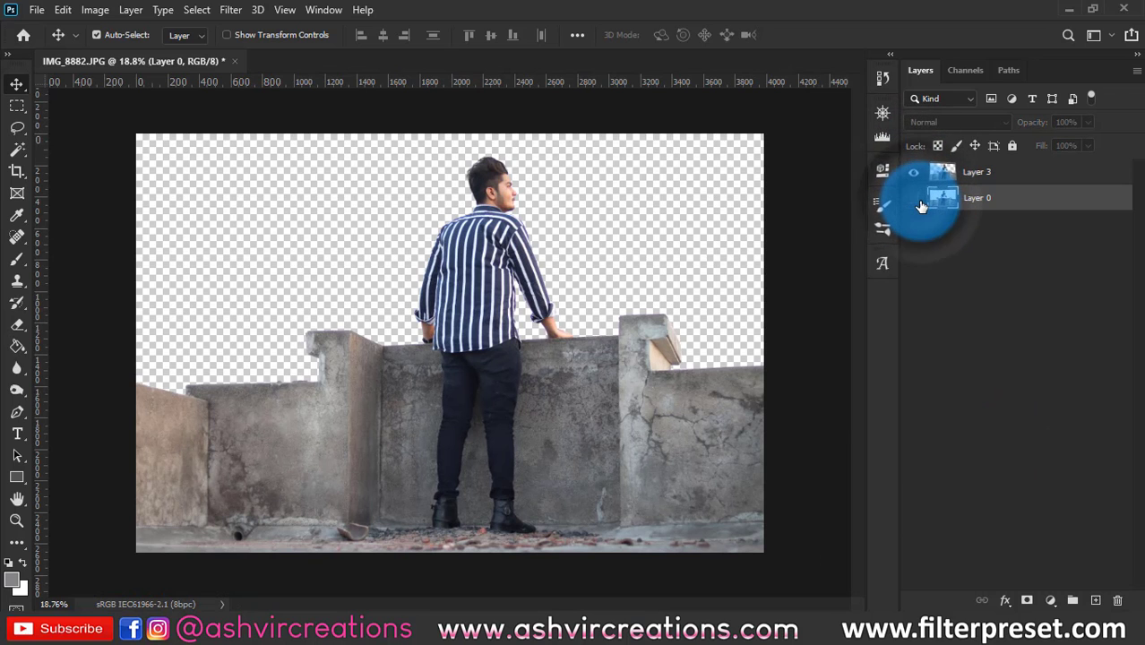
pyautogui.click(918, 201)
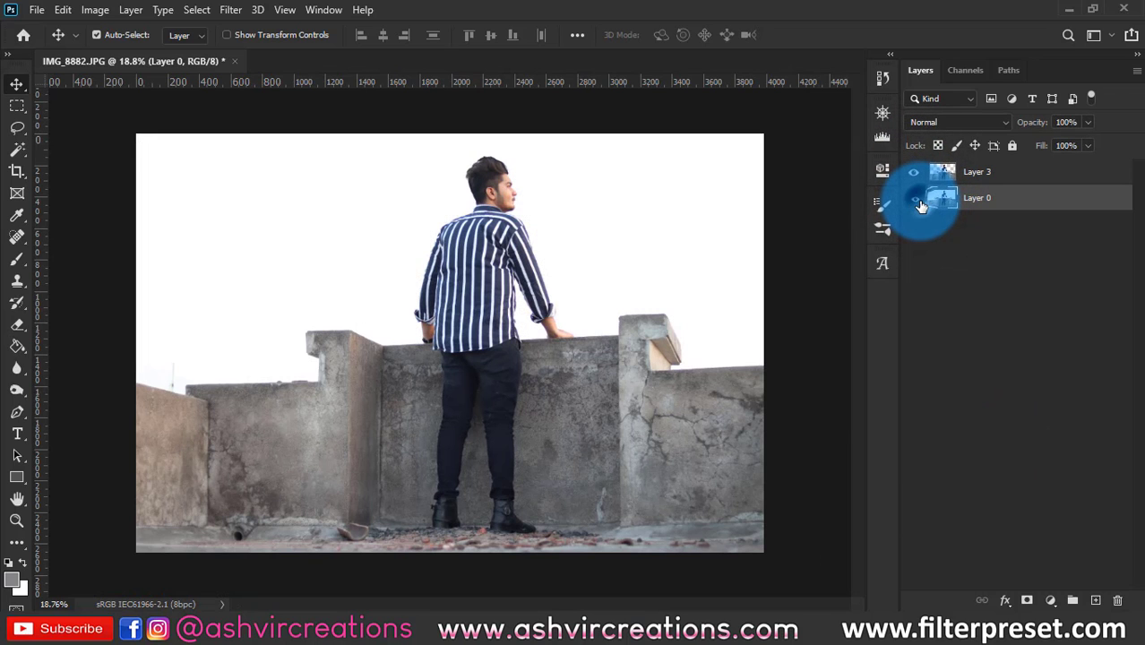
# Step: Extend the crop frame upward beyond the photo to add empty canvas above the man
pyautogui.click(16, 170)
pyautogui.scroll(-3, 424, 260)
pyautogui.click(424, 263)
pyautogui.scroll(-2, 424, 266)
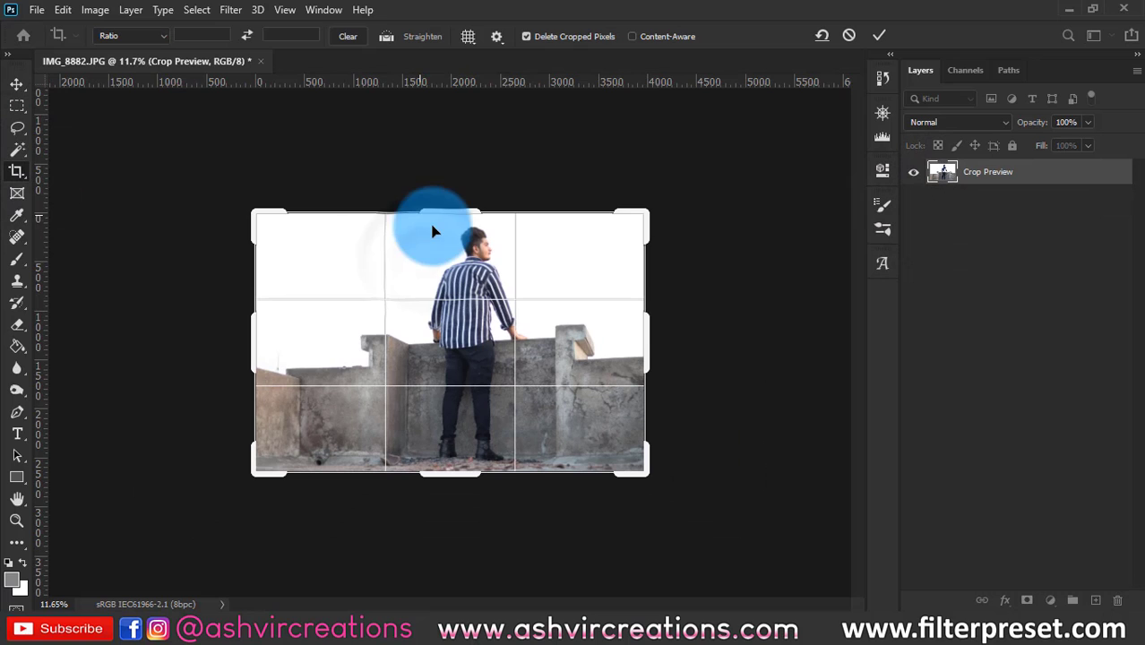
pyautogui.moveTo(450, 195); pyautogui.dragTo(455, 132)
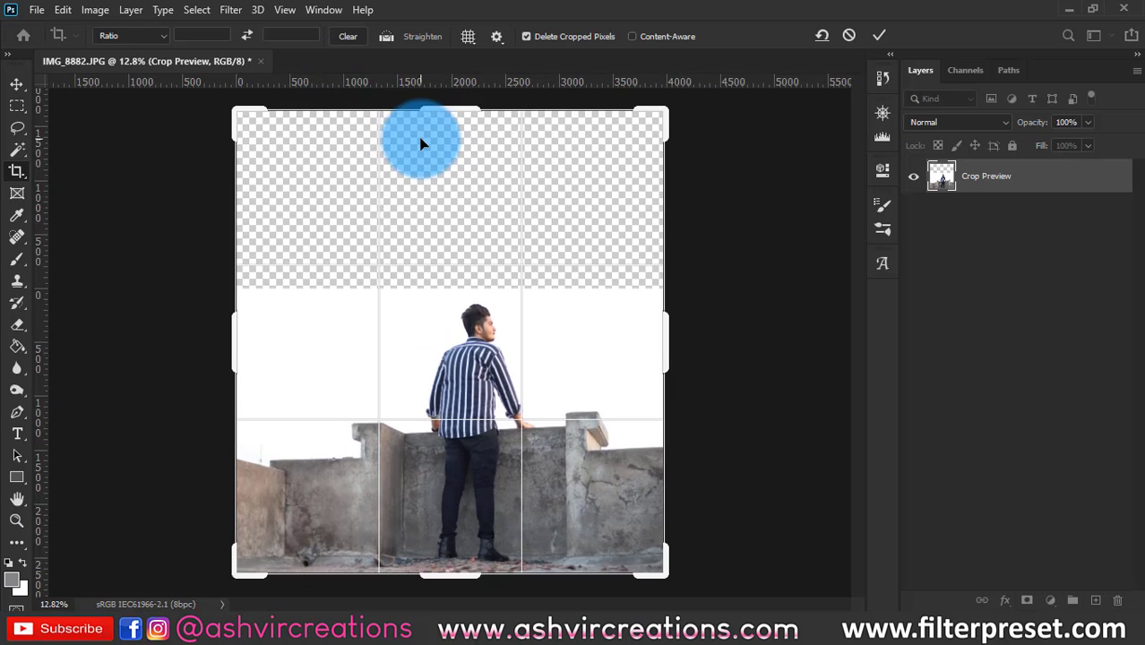
# Step: Set the crop ratio to 1 : 1 (Square) and adjust the frame's upper corners to fit the photo's width
pyautogui.click(148, 38)
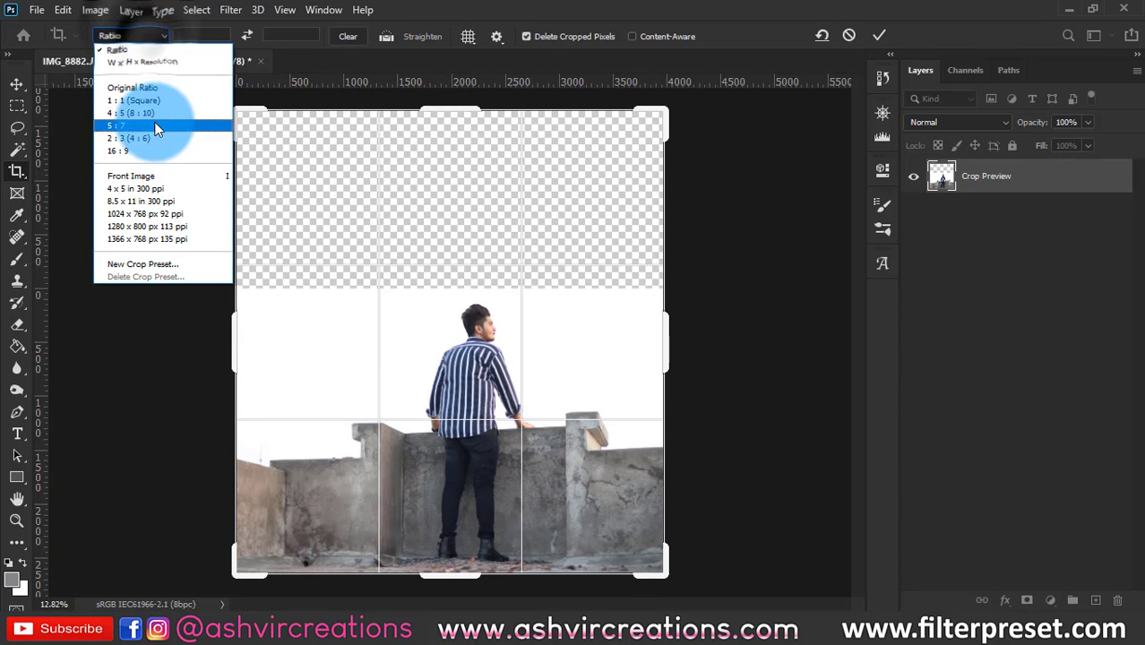
pyautogui.click(154, 101)
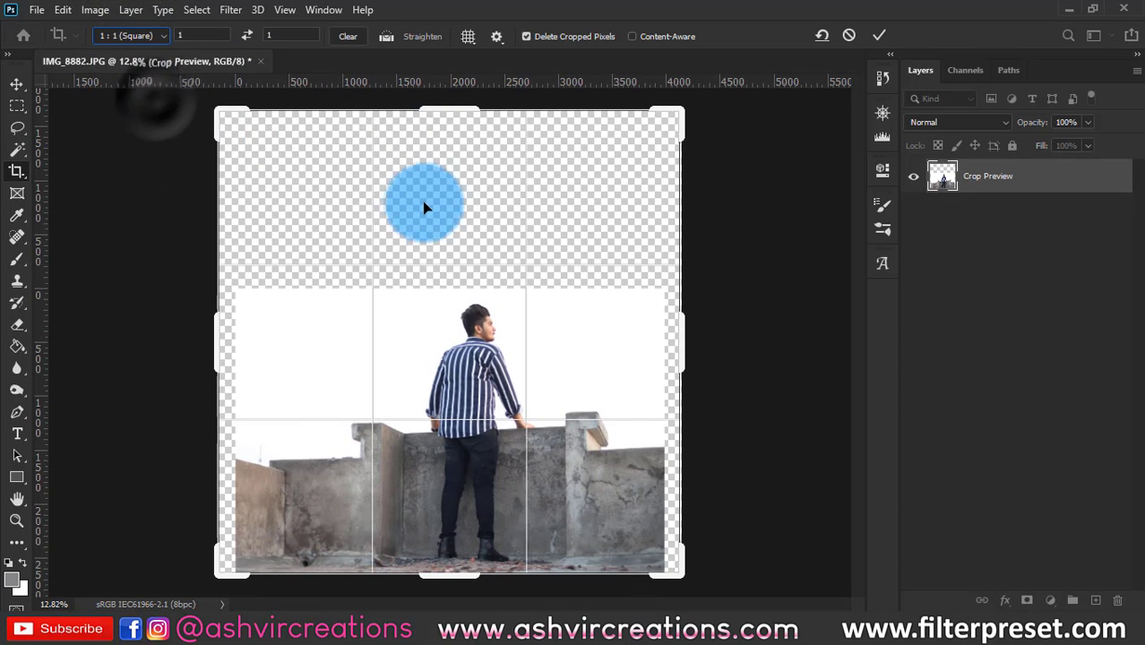
pyautogui.moveTo(672, 117); pyautogui.dragTo(667, 121)
pyautogui.moveTo(221, 114); pyautogui.dragTo(234, 120)
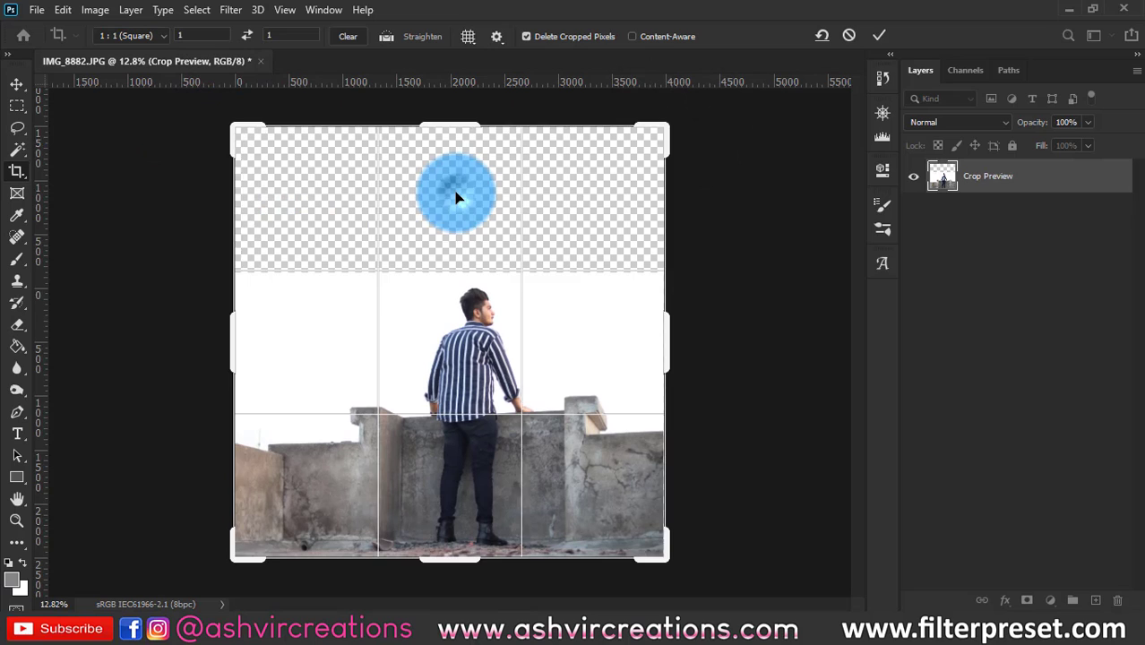
# Step: Fine-tune the square crop frame against the photo's edges and apply the crop
pyautogui.doubleClick(456, 198)
pyautogui.moveTo(457, 197); pyautogui.dragTo(691, 127)
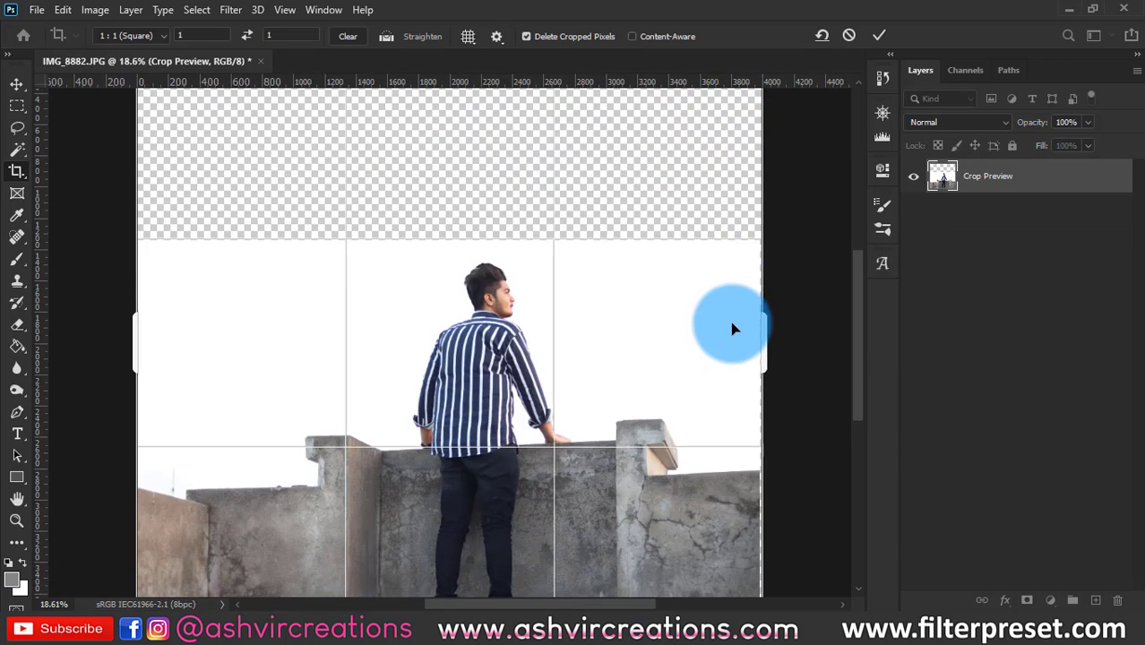
pyautogui.scroll(-5, 729, 331)
pyautogui.scroll(6, 690, 565)
pyautogui.scroll(4, 681, 583)
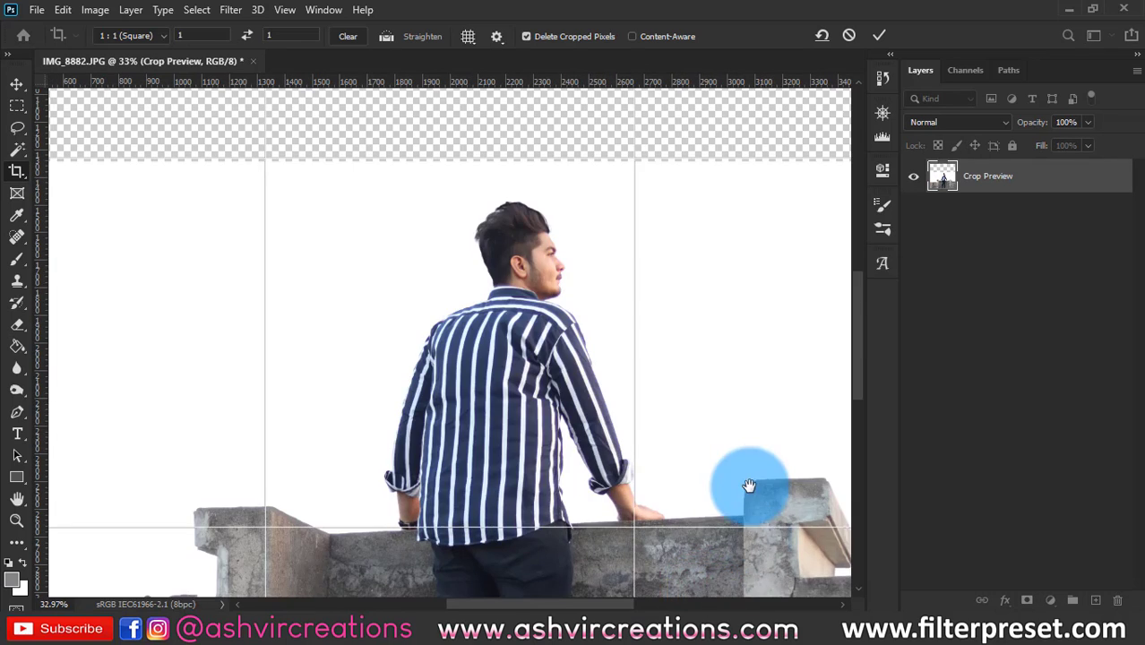
pyautogui.moveTo(750, 484); pyautogui.dragTo(194, 33)
pyautogui.moveTo(419, 387); pyautogui.dragTo(400, 368)
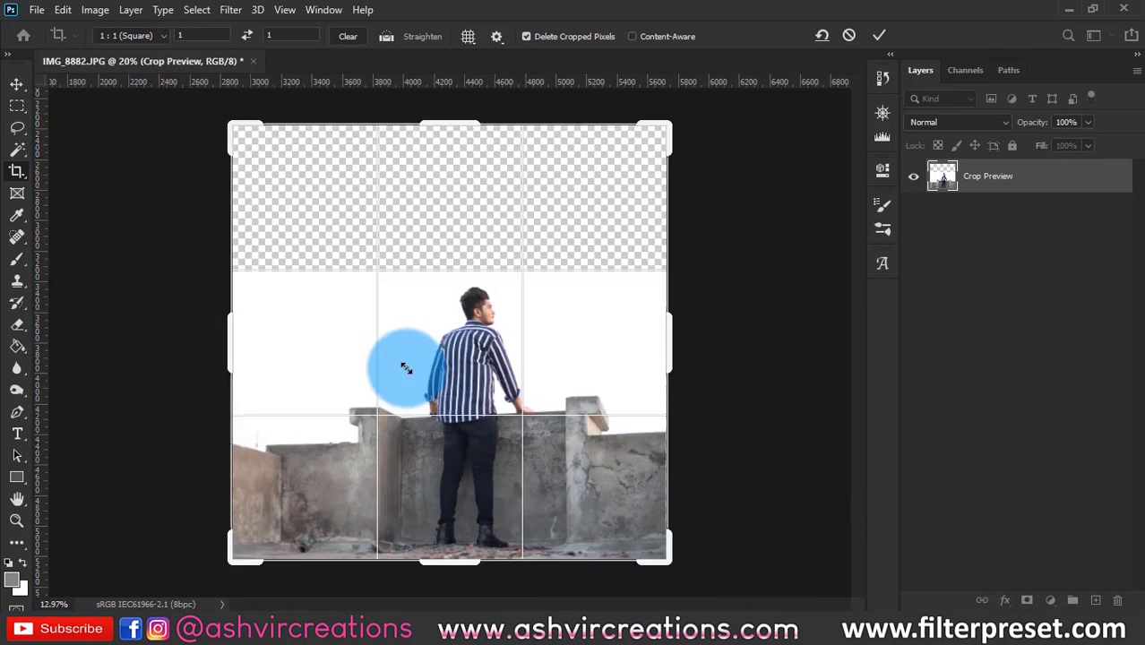
pyautogui.moveTo(647, 145); pyautogui.dragTo(653, 142)
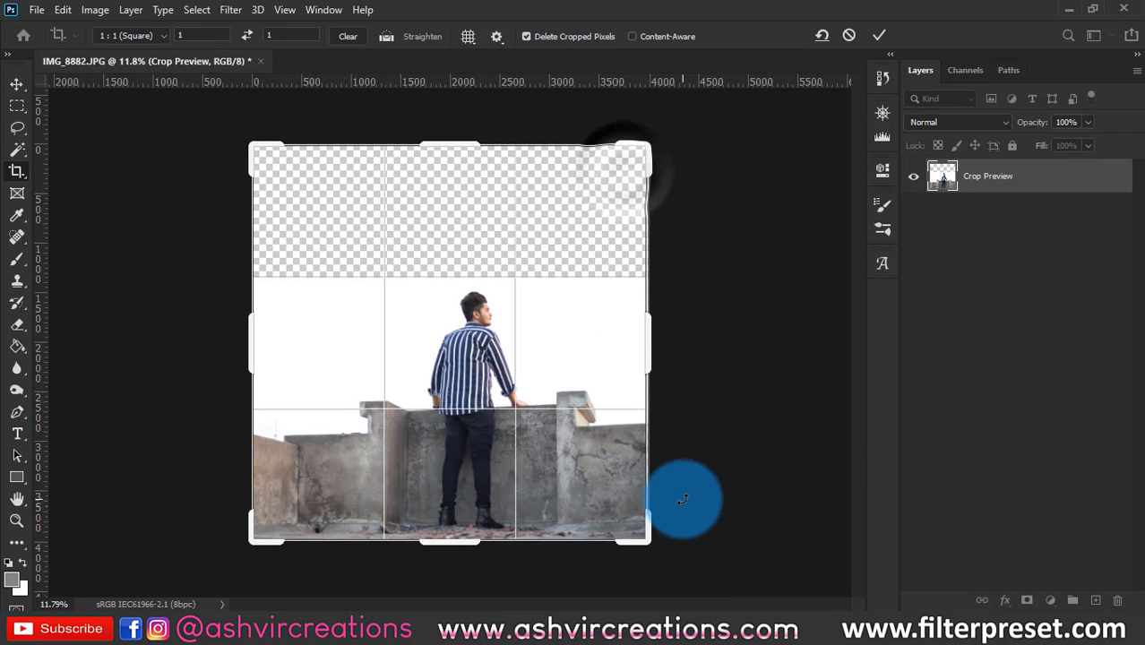
pyautogui.scroll(8, 672, 489)
pyautogui.scroll(-3, 664, 484)
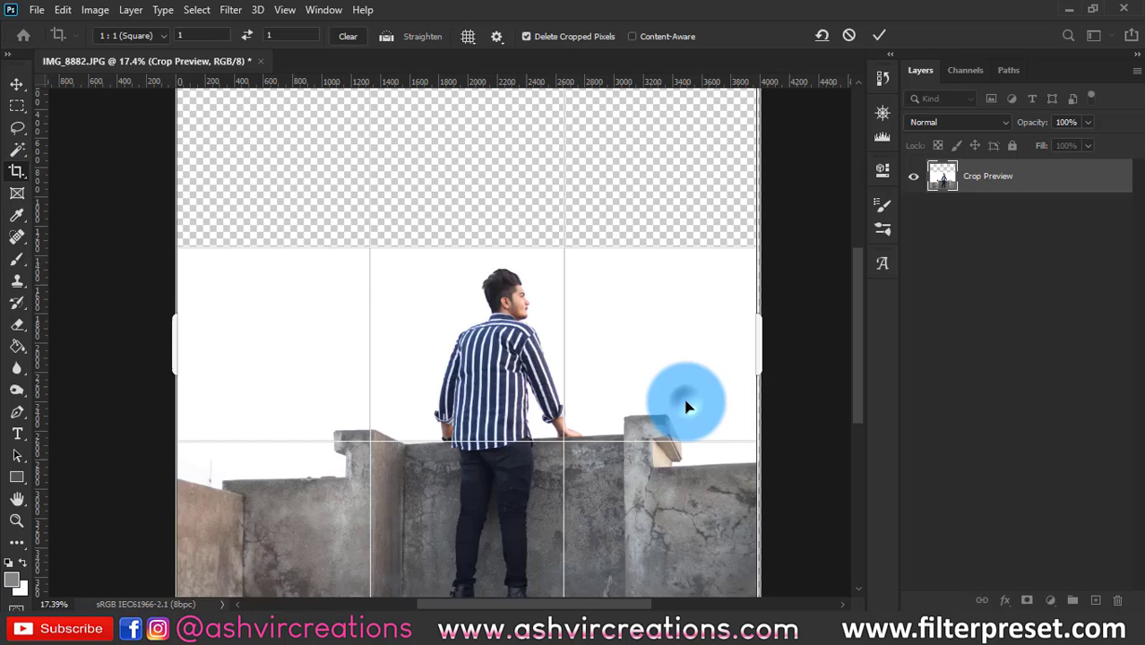
pyautogui.press('Return')
pyautogui.scroll(-2, 690, 397)
pyautogui.scroll(1, 690, 397)
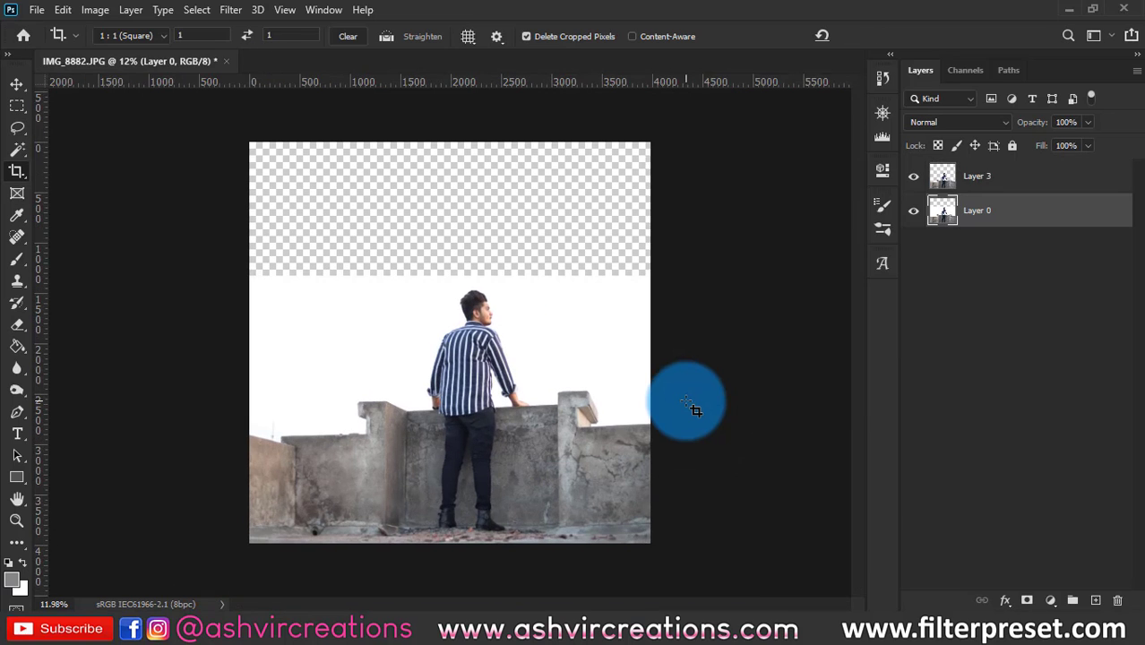
# Step: Hide Layer 0 and open gs.jpg from the Visual Editing folder on the Desktop
pyautogui.press('v')
pyautogui.click(908, 218)
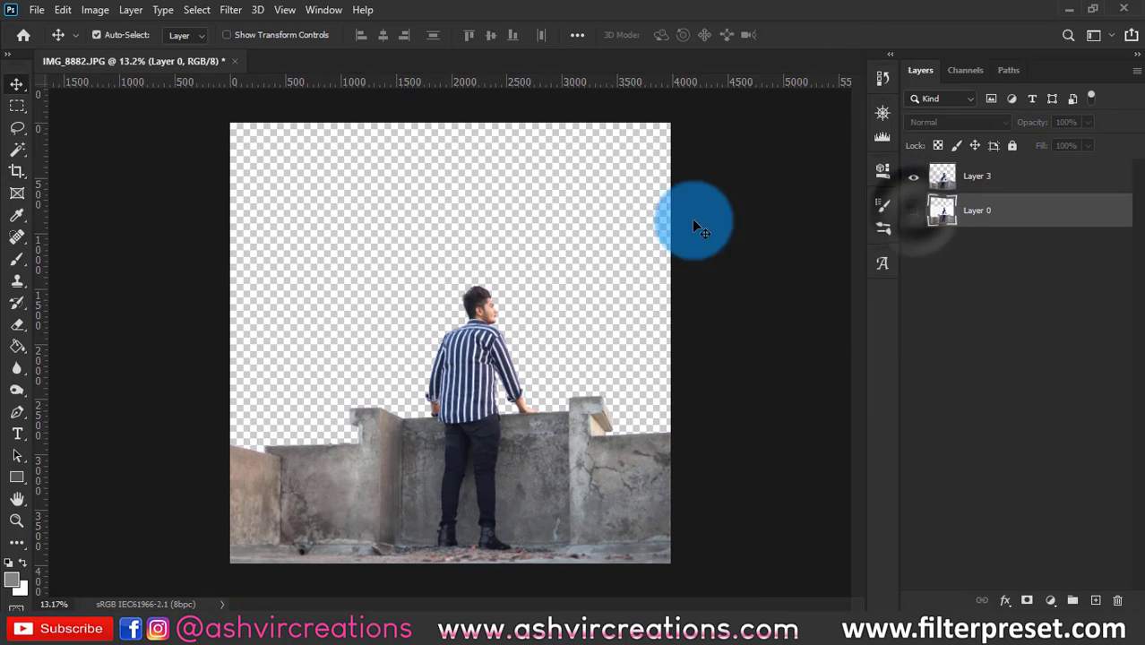
pyautogui.click(36, 12)
pyautogui.click(53, 43)
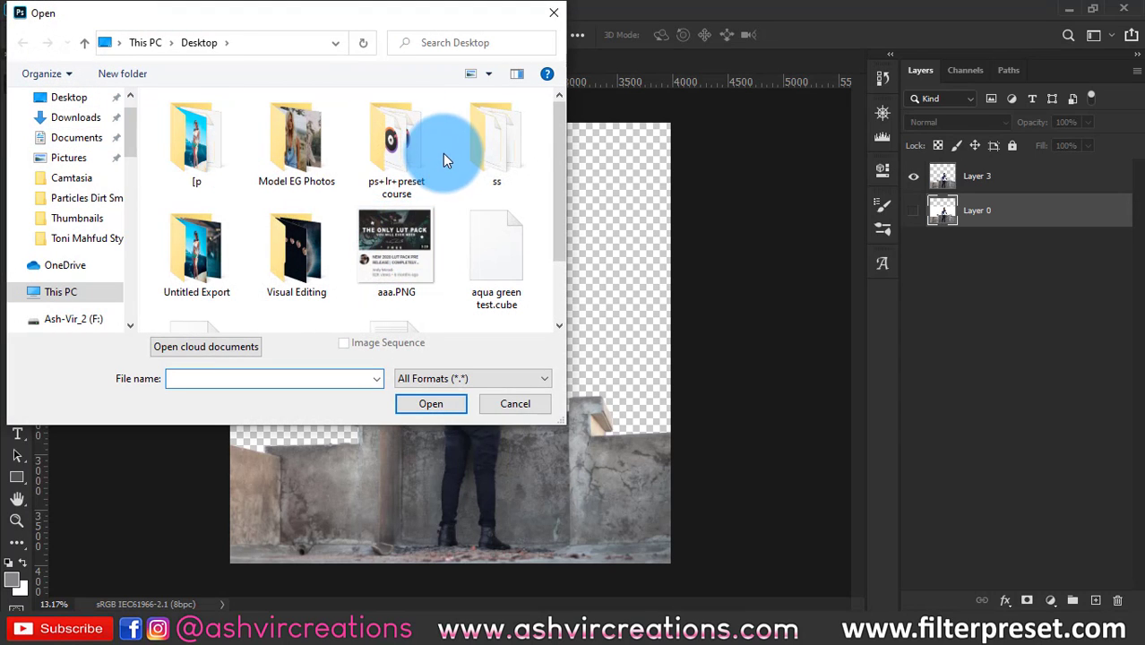
pyautogui.scroll(-1, 443, 155)
pyautogui.doubleClick(285, 166)
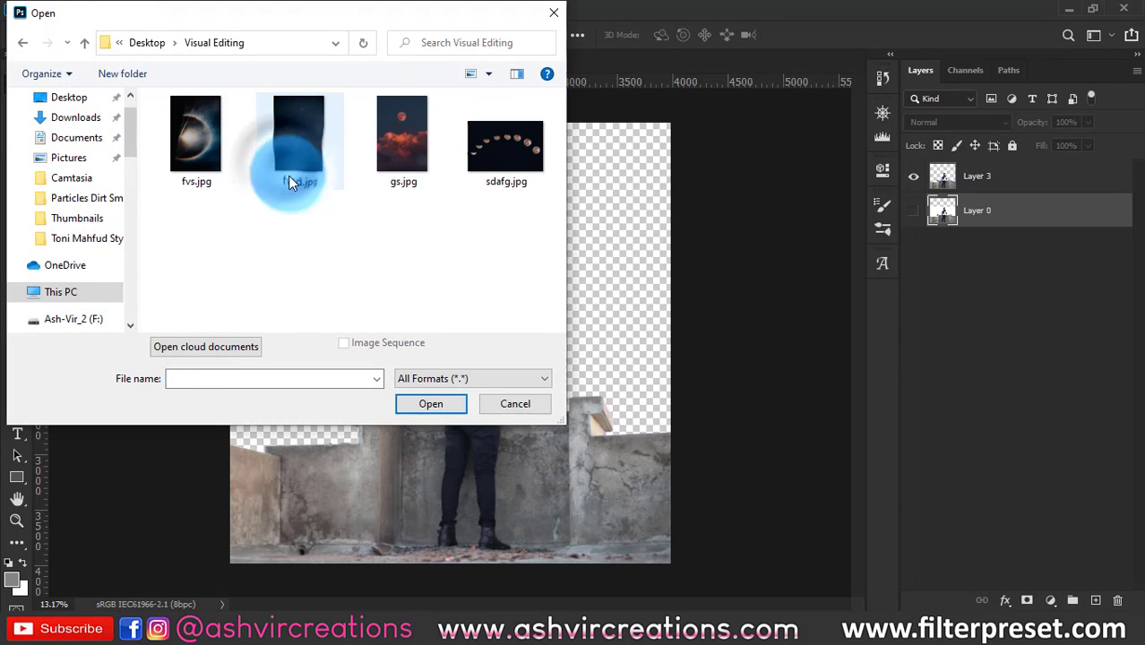
pyautogui.doubleClick(406, 154)
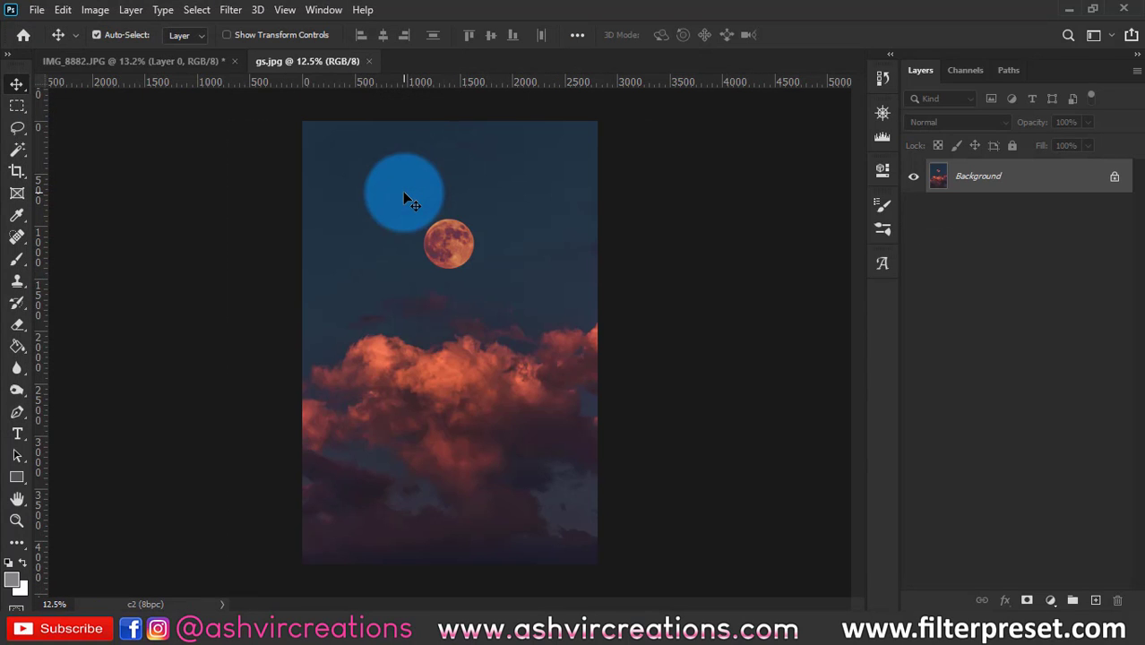
# Step: Bring the moon sky image into IMG_8882.JPG below Layer 3 and scale it to 141.58% to span the canvas width
pyautogui.moveTo(199, 67); pyautogui.dragTo(516, 293)
pyautogui.hotkey('ctrl', 't')
pyautogui.hotkey('ctrl', '-')
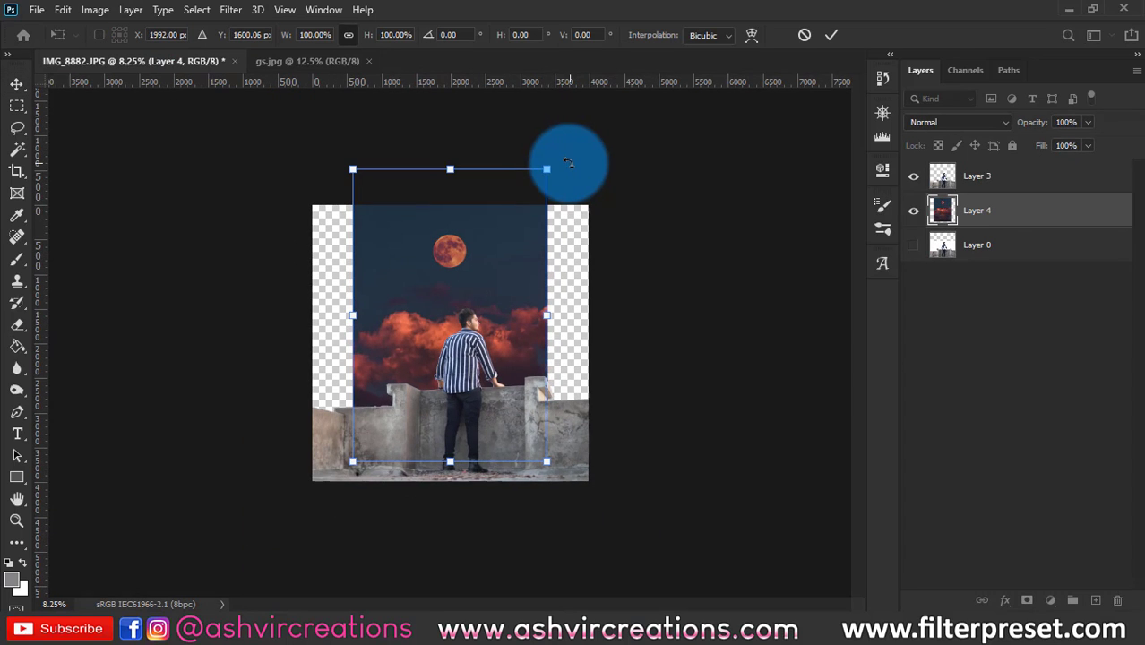
pyautogui.moveTo(549, 167); pyautogui.dragTo(613, 109)
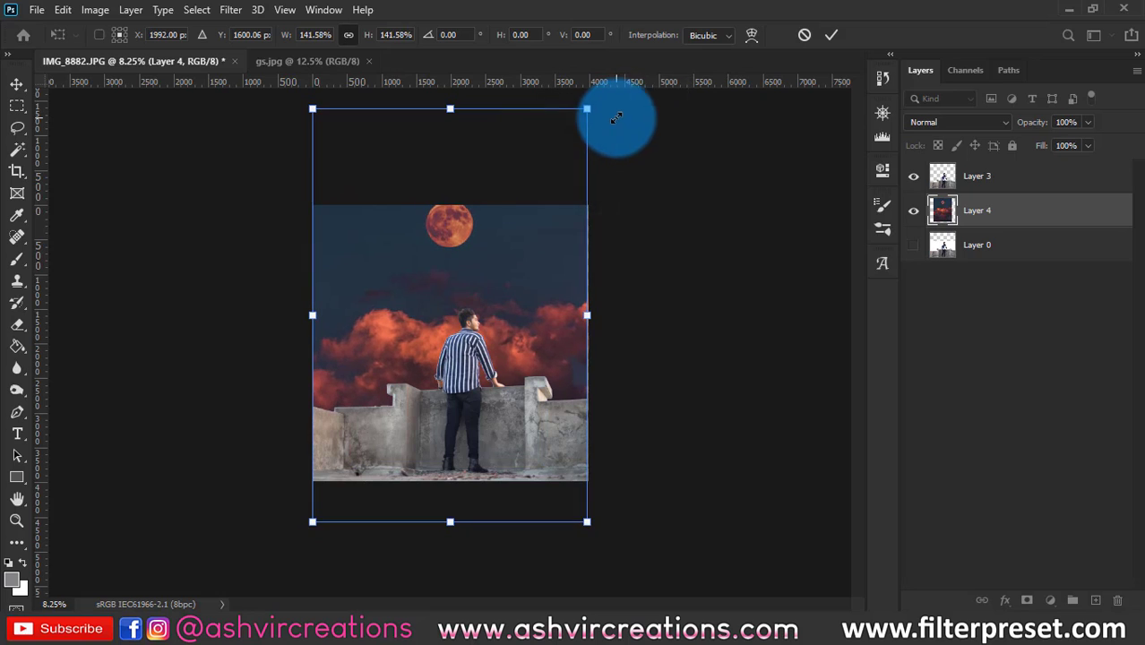
# Step: Apply the sky layer's transform and move it down so the moon sits fully above the man's head
pyautogui.scroll(1, 558, 234)
pyautogui.scroll(1, 558, 231)
pyautogui.moveTo(556, 259)
pyautogui.mouseDown()
pyautogui.moveTo(556, 217)
pyautogui.moveTo(560, 266)
pyautogui.mouseUp()
pyautogui.scroll(-3, 560, 255)
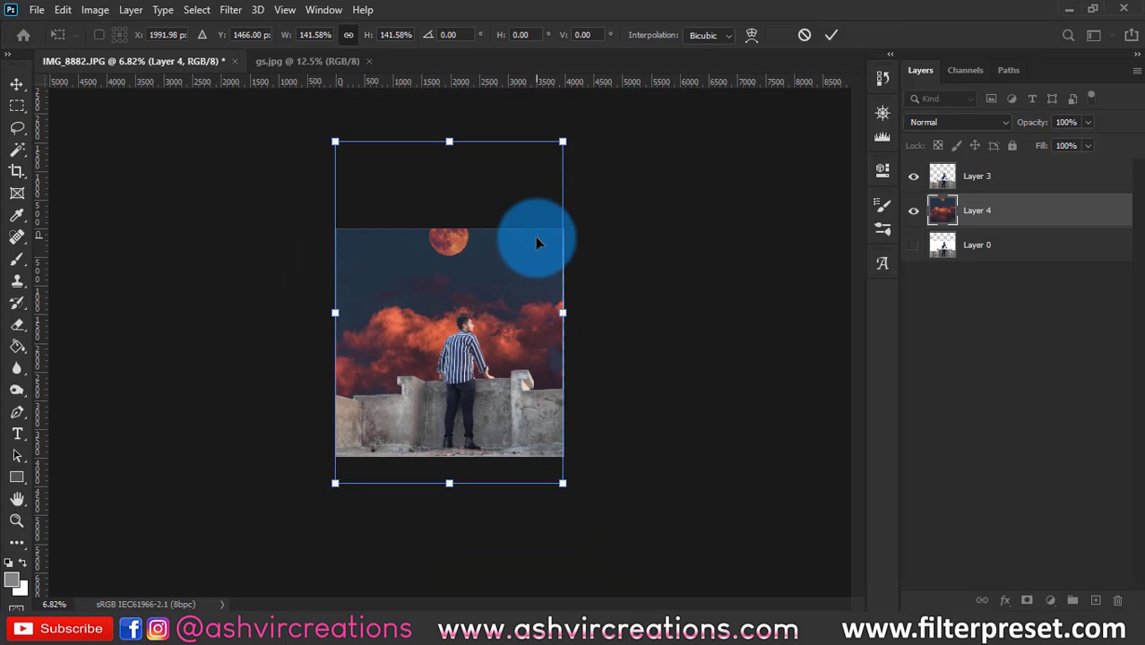
pyautogui.scroll(1, 534, 231)
pyautogui.doubleClick(533, 243)
pyautogui.scroll(3, 492, 204)
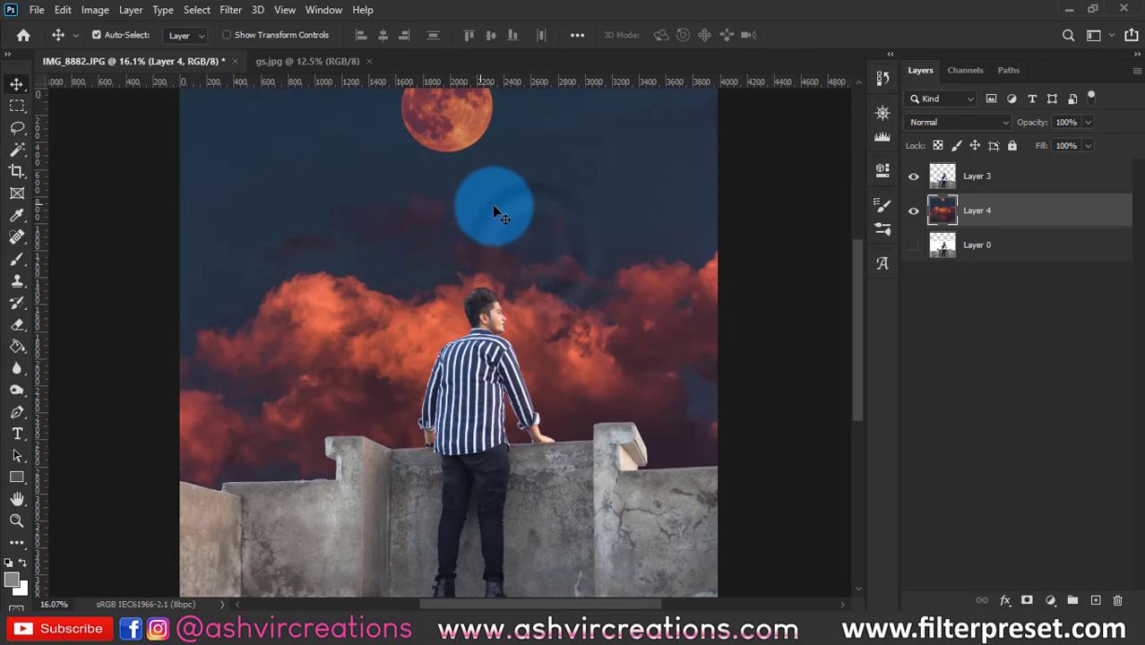
pyautogui.moveTo(573, 199); pyautogui.dragTo(578, 274)
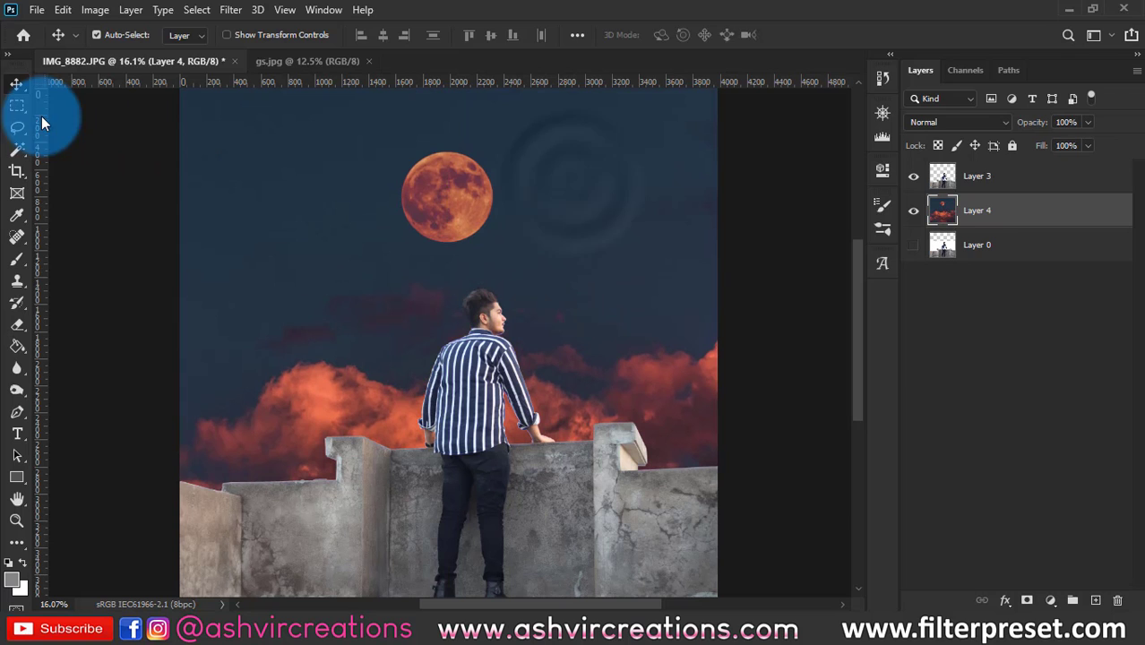
# Step: Lasso the moon on the sky layer, remove it with a Content-Aware fill, and deselect
pyautogui.click(17, 126)
pyautogui.moveTo(361, 145)
pyautogui.mouseDown()
pyautogui.moveTo(497, 167)
pyautogui.moveTo(495, 235)
pyautogui.moveTo(451, 260)
pyautogui.moveTo(363, 230)
pyautogui.moveTo(364, 146)
pyautogui.mouseUp()
pyautogui.rightClick(425, 172)
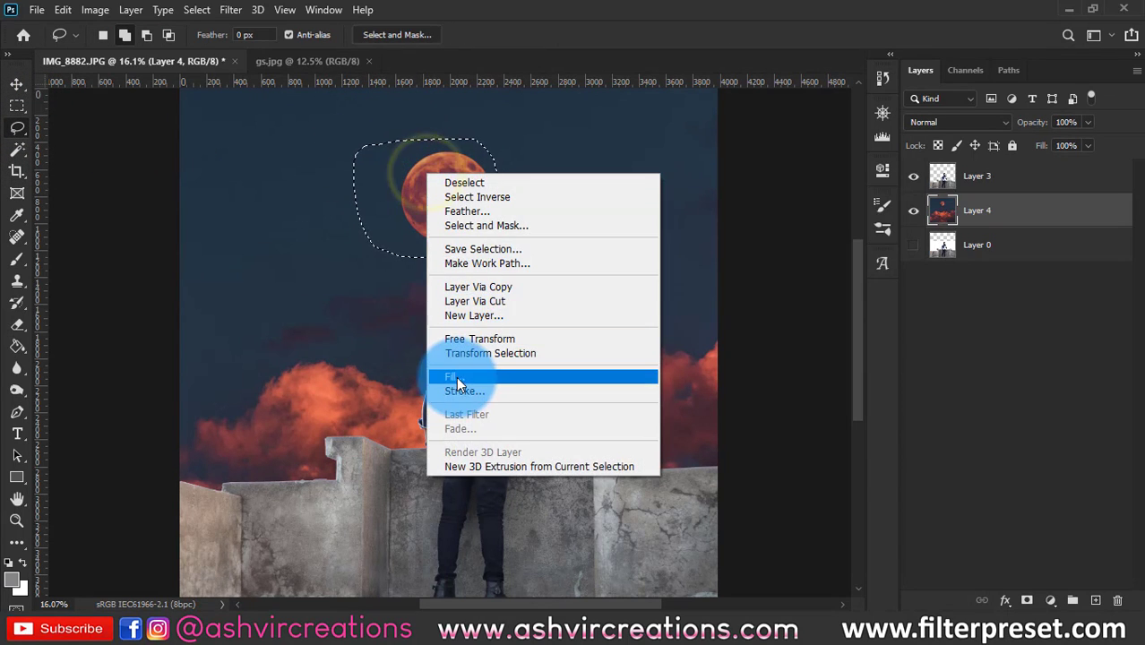
pyautogui.click(456, 376)
pyautogui.click(604, 151)
pyautogui.click(585, 235)
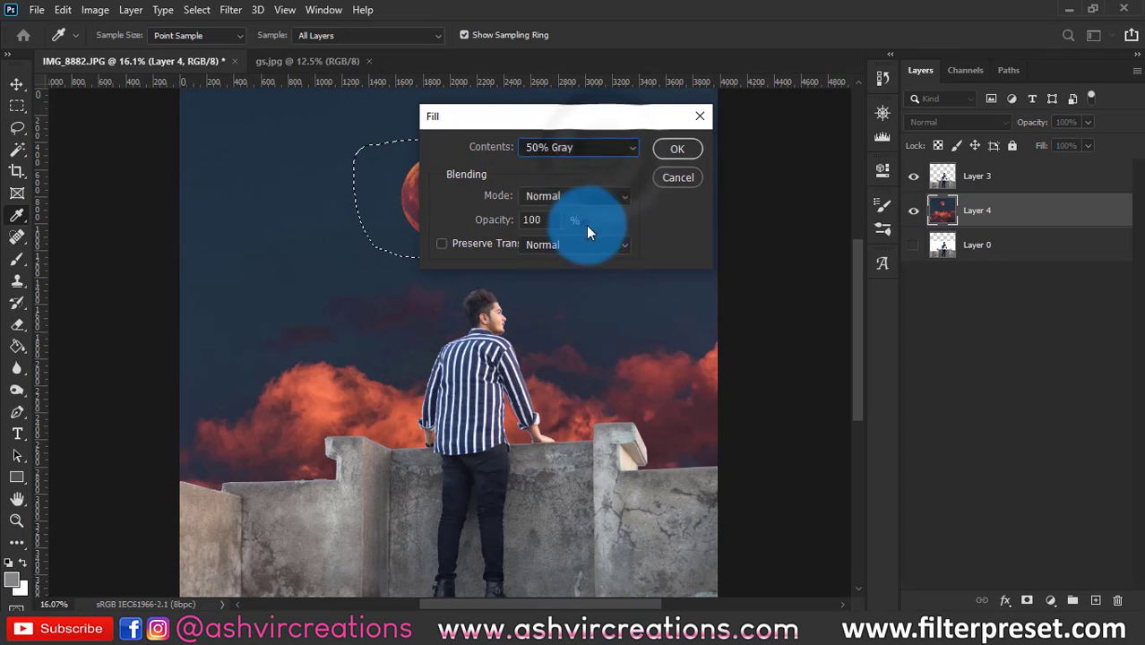
pyautogui.click(676, 150)
pyautogui.click(495, 137)
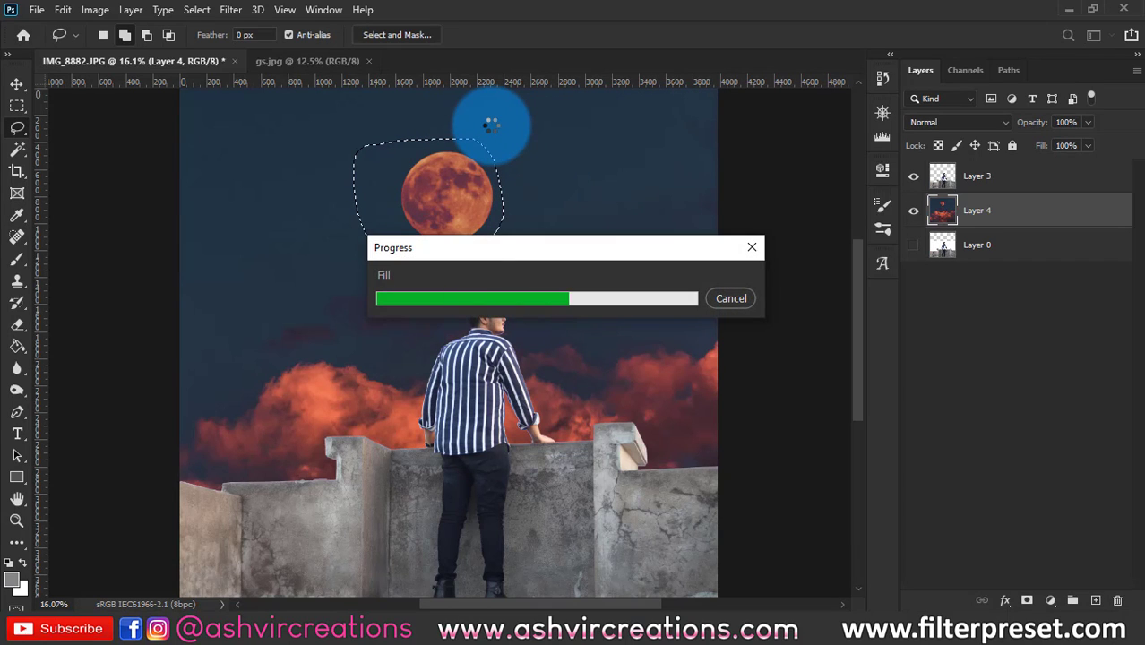
pyautogui.hotkey('ctrl', 'd')
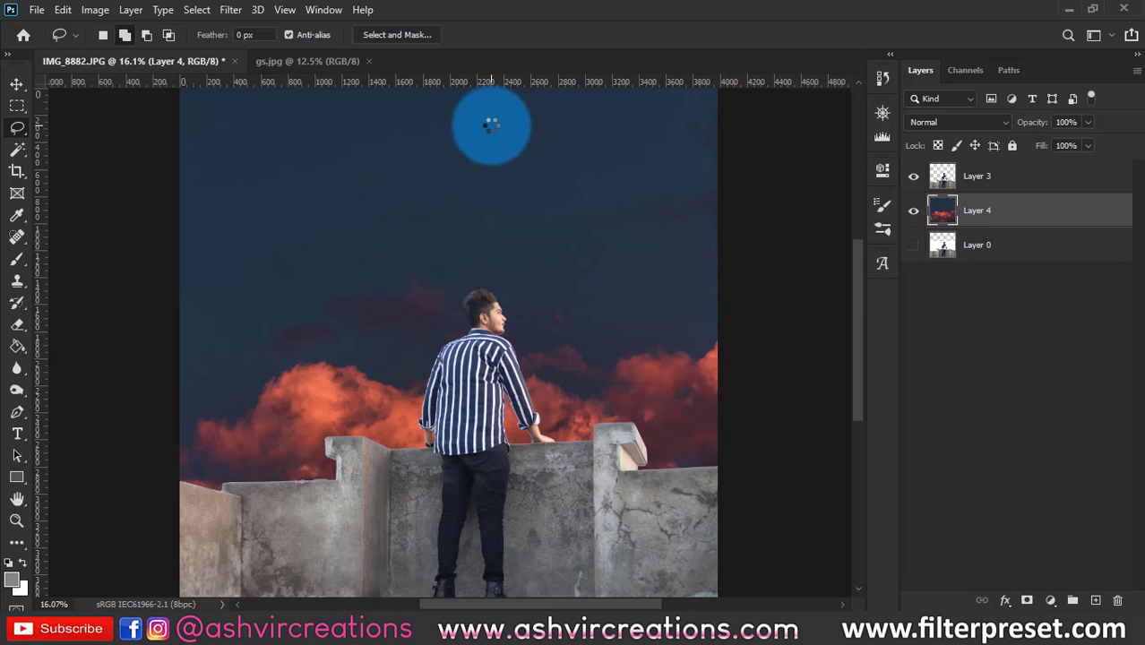
# Step: Move the sky layer up so the red clouds rise behind the man's head and shoulders
pyautogui.press('v')
pyautogui.scroll(-6, 584, 152)
pyautogui.scroll(3, 542, 256)
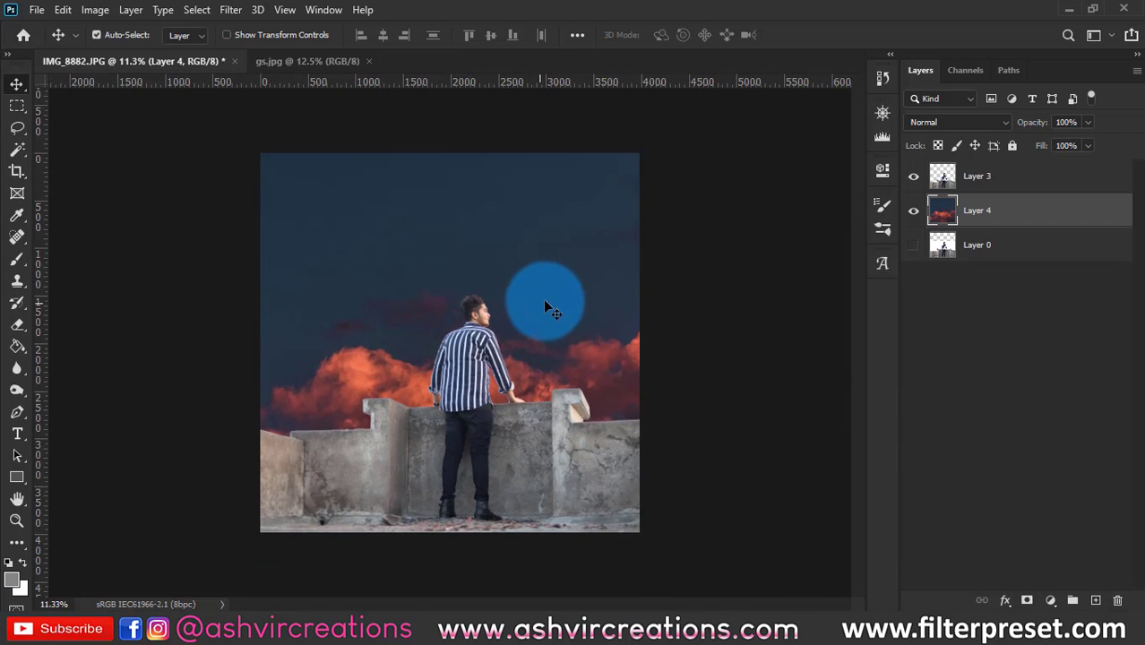
pyautogui.moveTo(545, 301); pyautogui.dragTo(536, 249)
pyautogui.scroll(1, 536, 249)
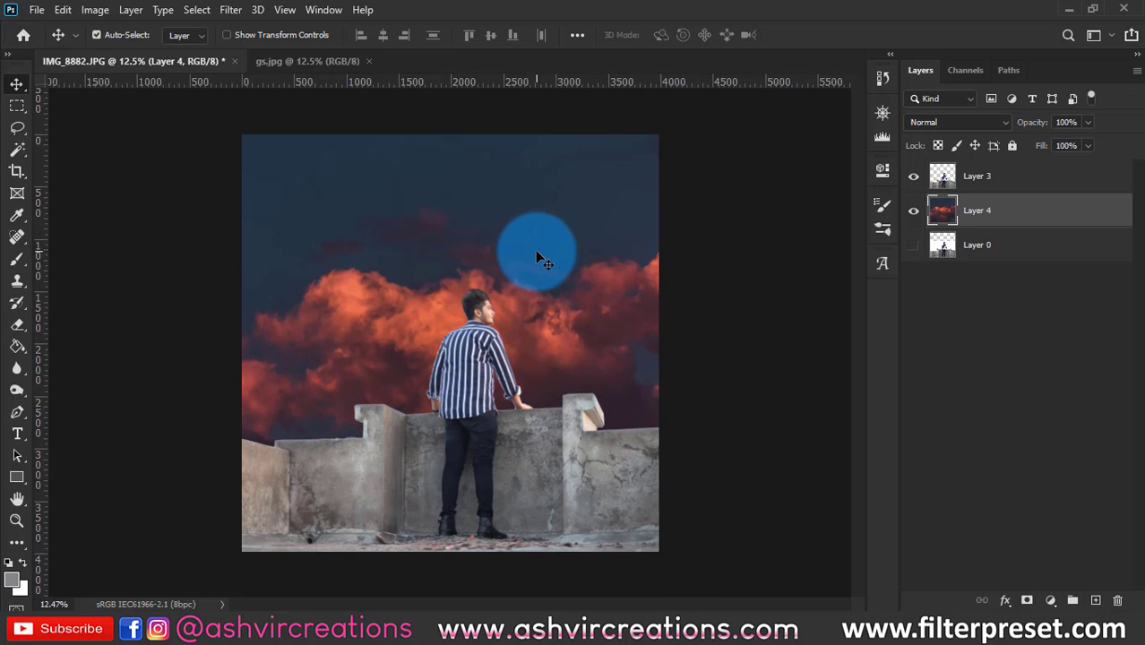
# Step: Open sdafg.jpg, the moon phases image, from the Visual Editing folder on the Desktop
pyautogui.click(37, 9)
pyautogui.click(63, 43)
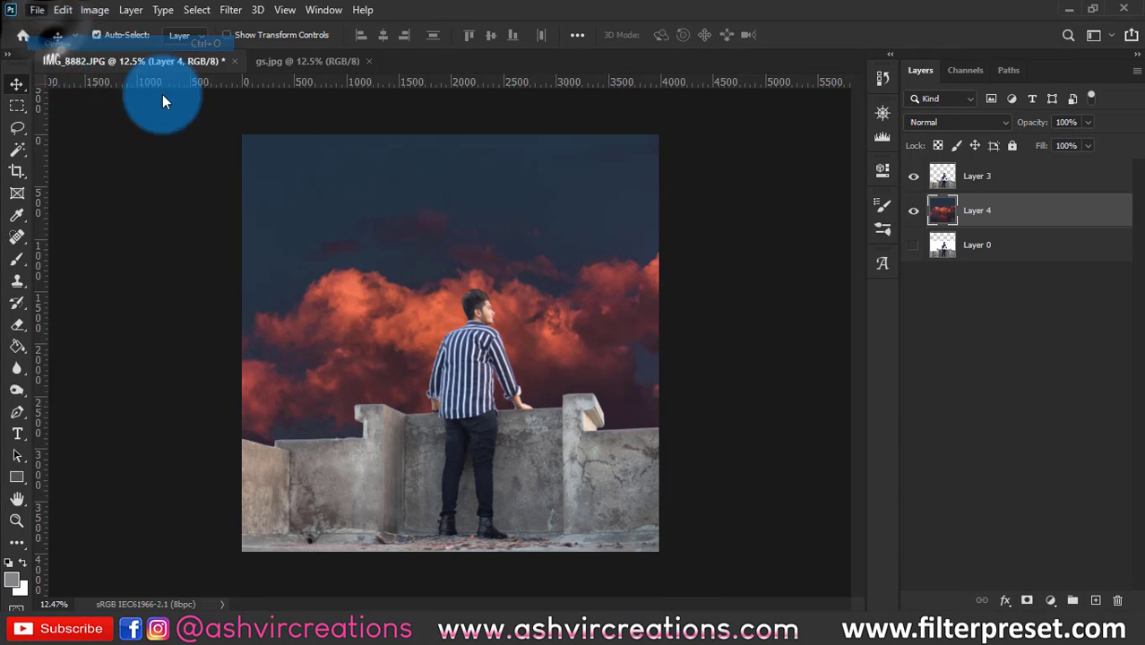
pyautogui.doubleClick(518, 166)
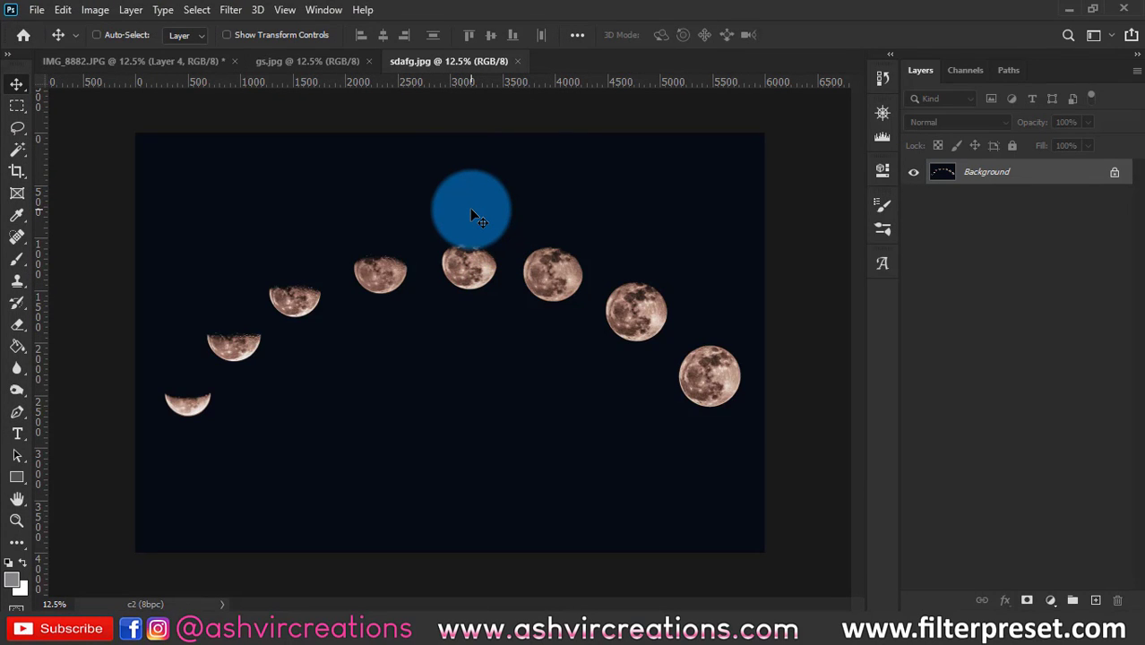
# Step: Lower the Cyans saturation of the moon phases image with Hue/Saturation and bring it into IMG_8882.JPG below Layer 3
pyautogui.hotkey('ctrl', 'u')
pyautogui.click(733, 375)
pyautogui.click(616, 157)
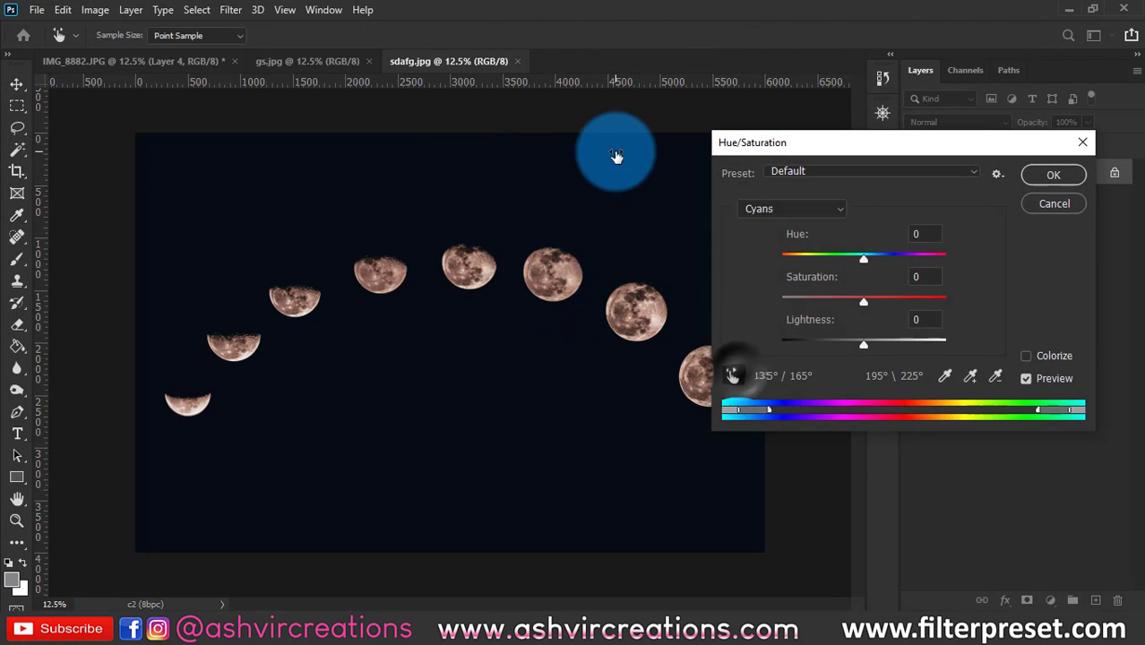
pyautogui.moveTo(835, 298); pyautogui.dragTo(638, 236)
pyautogui.click(1033, 180)
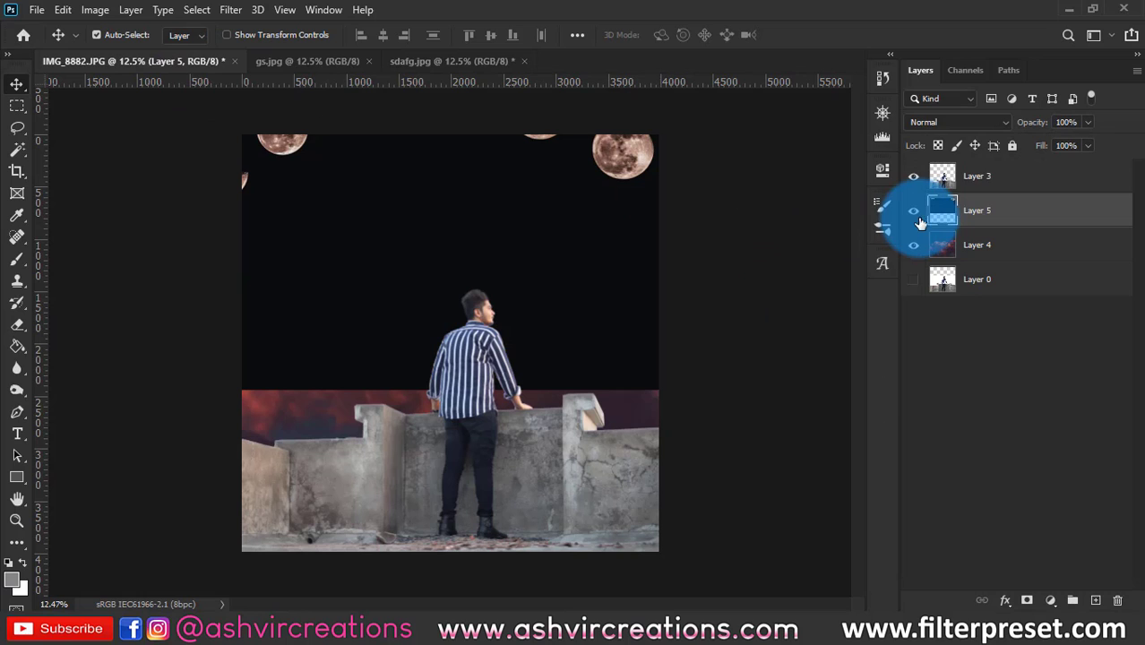
# Step: Set the blend mode of the moon phases layer to Screen
pyautogui.click(936, 123)
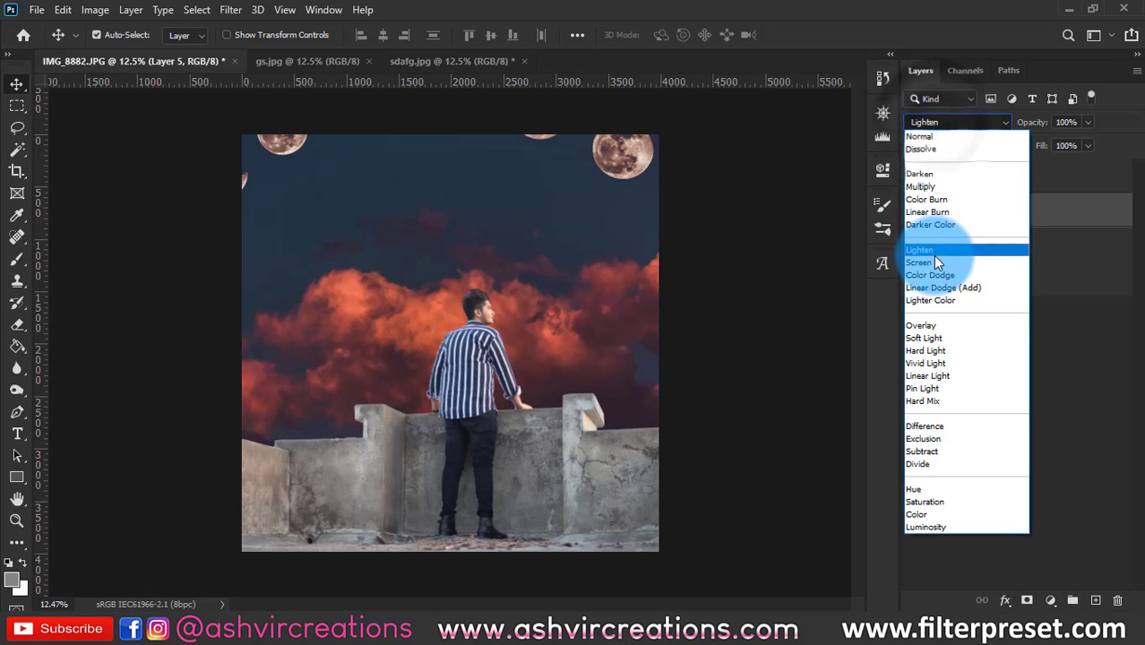
pyautogui.click(933, 255)
pyautogui.moveTo(638, 245); pyautogui.dragTo(638, 244)
# Step: Scale the moon phases layer to 39.39% and place its arc in the upper sky above the man's head
pyautogui.hotkey('ctrl', 't')
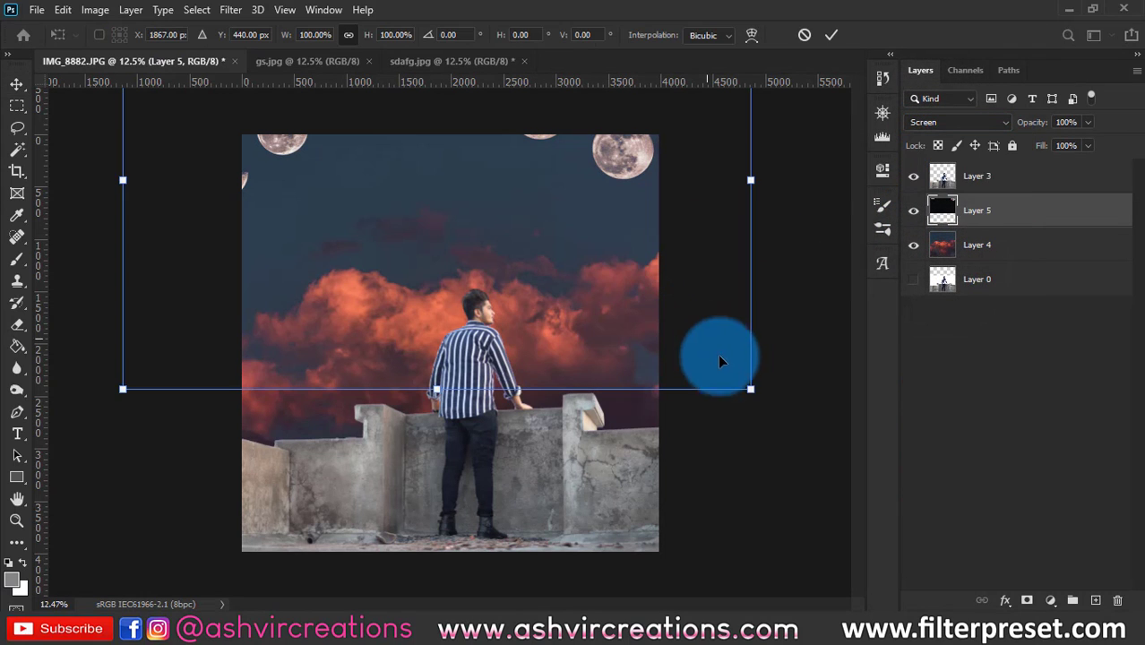
pyautogui.moveTo(752, 390); pyautogui.dragTo(575, 272)
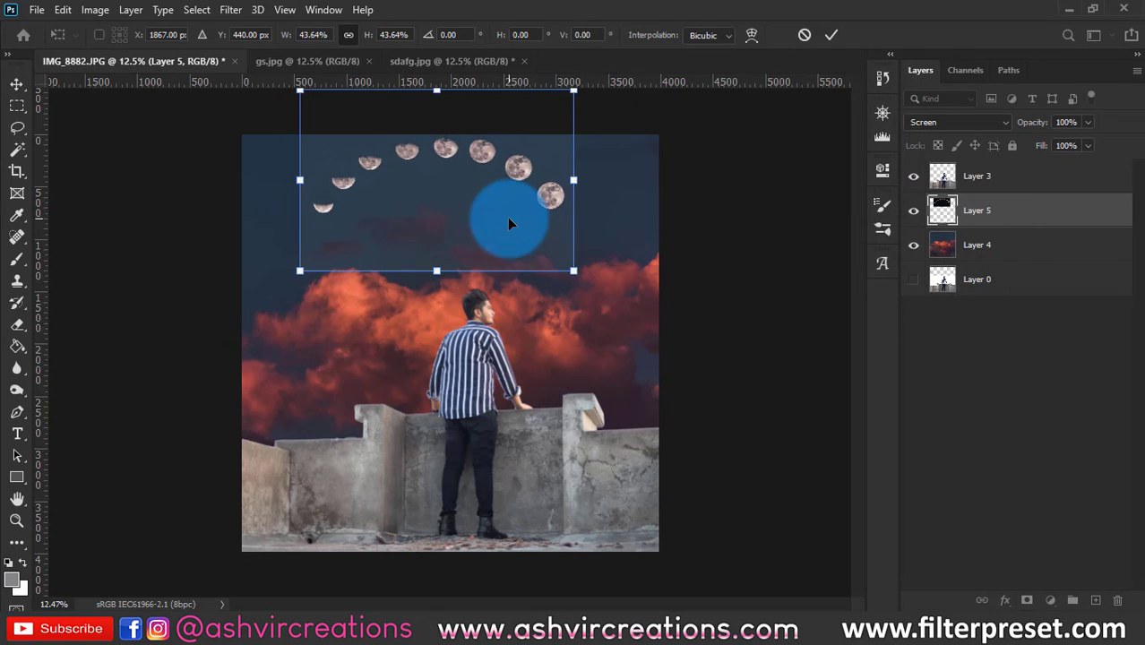
pyautogui.moveTo(507, 217); pyautogui.dragTo(514, 224)
pyautogui.moveTo(586, 97); pyautogui.dragTo(573, 106)
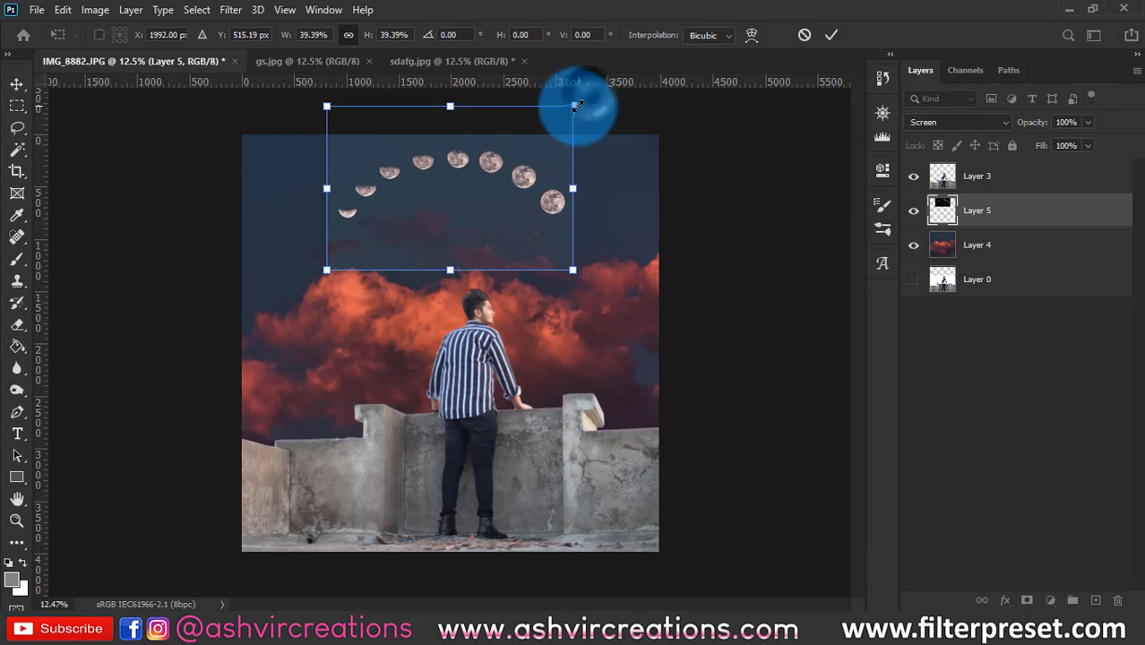
pyautogui.moveTo(542, 146); pyautogui.dragTo(554, 146)
pyautogui.press('Return')
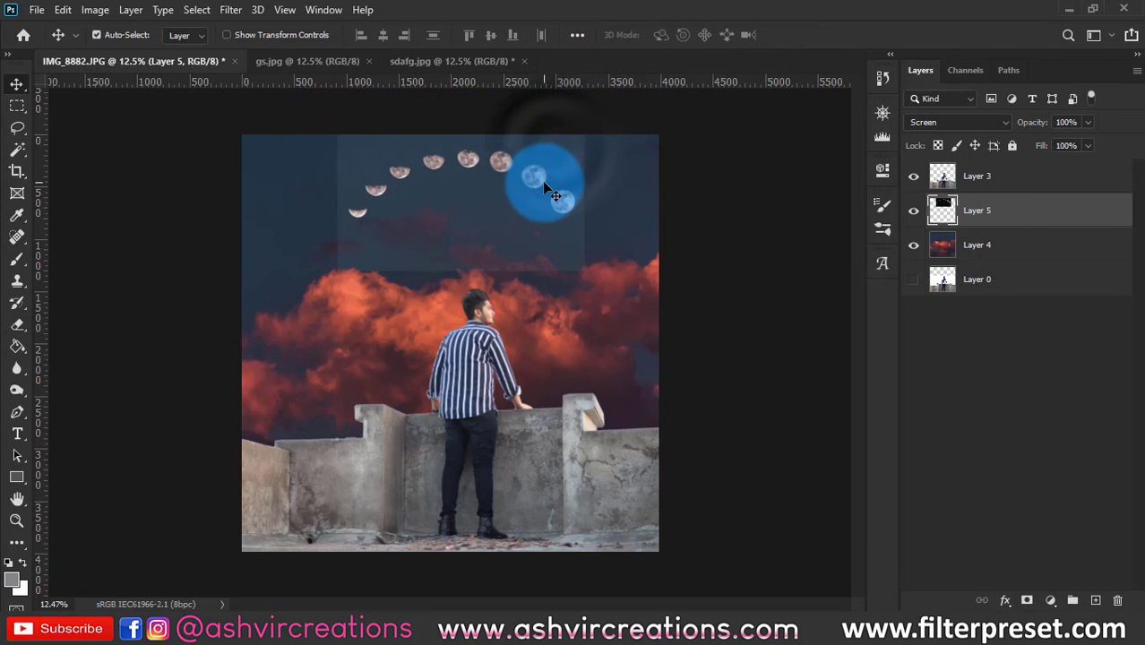
# Step: Apply Levels to the moon phases layer with a black input level of 16 to hide its rectangular background
pyautogui.scroll(2, 538, 180)
pyautogui.hotkey('ctrl', 'l')
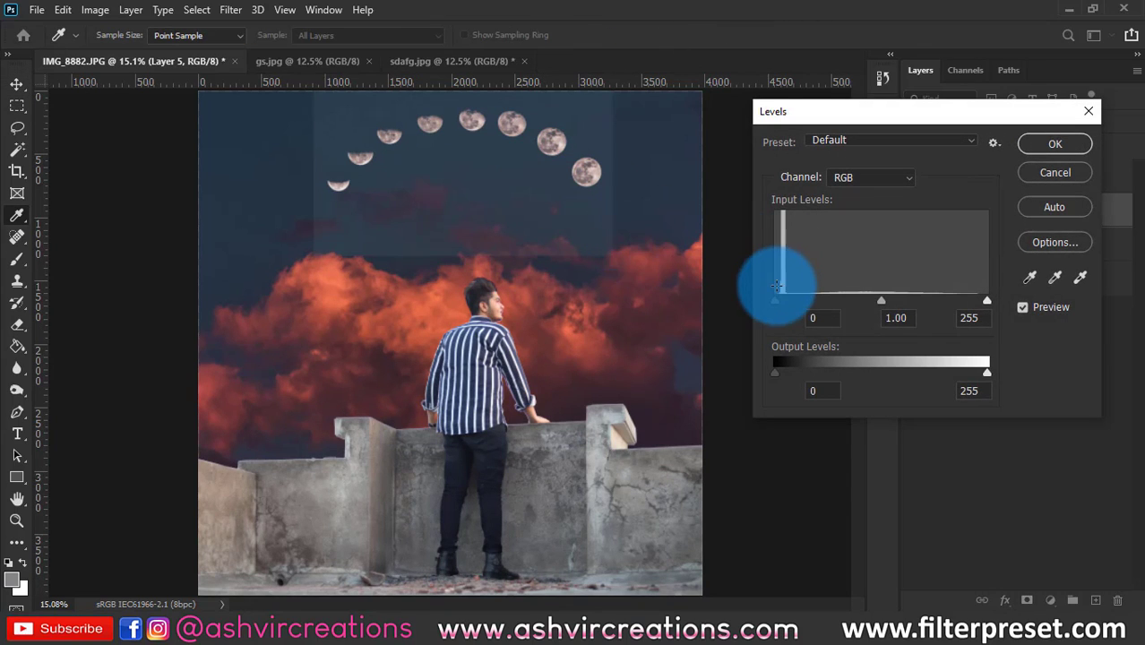
pyautogui.moveTo(779, 306); pyautogui.dragTo(790, 303)
pyautogui.click(1033, 140)
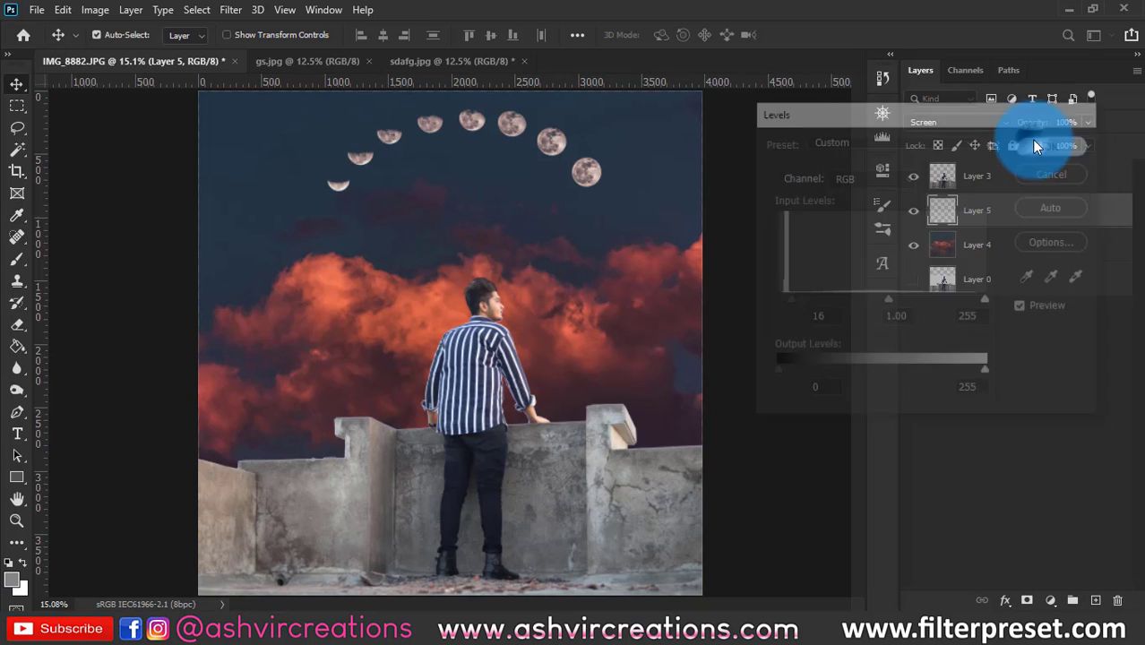
# Step: Open fvsd.jpg from the Visual Editing folder and bring the starry sky into IMG_8882.JPG directly below Layer 3
pyautogui.scroll(2, 516, 141)
pyautogui.scroll(-4, 516, 141)
pyautogui.scroll(1, 518, 143)
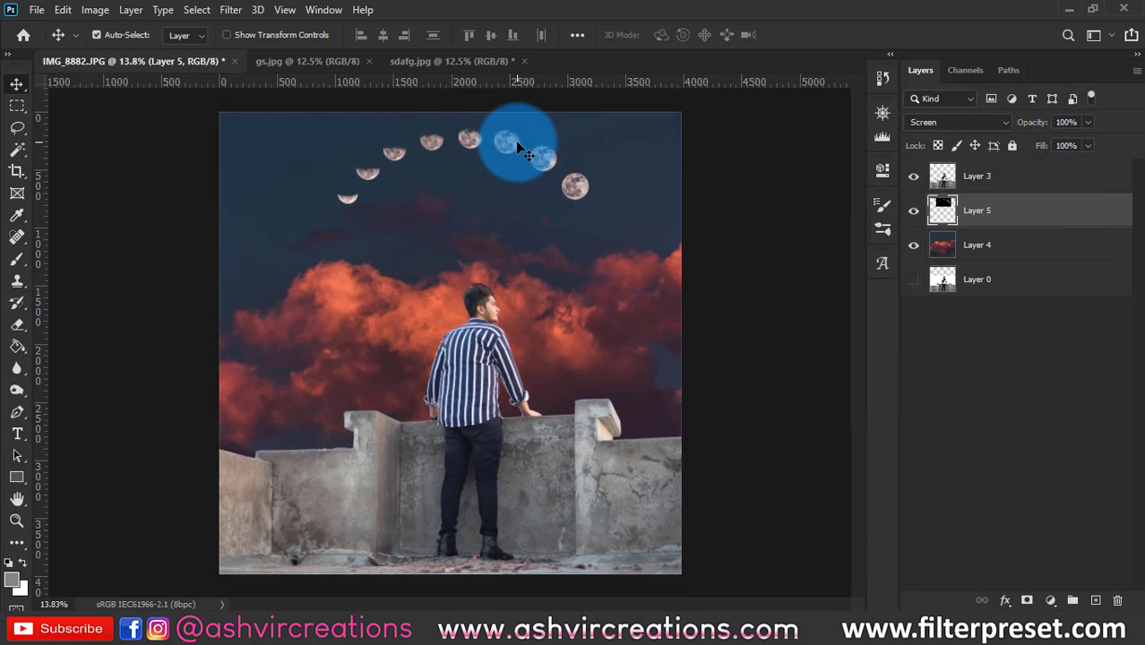
pyautogui.click(36, 8)
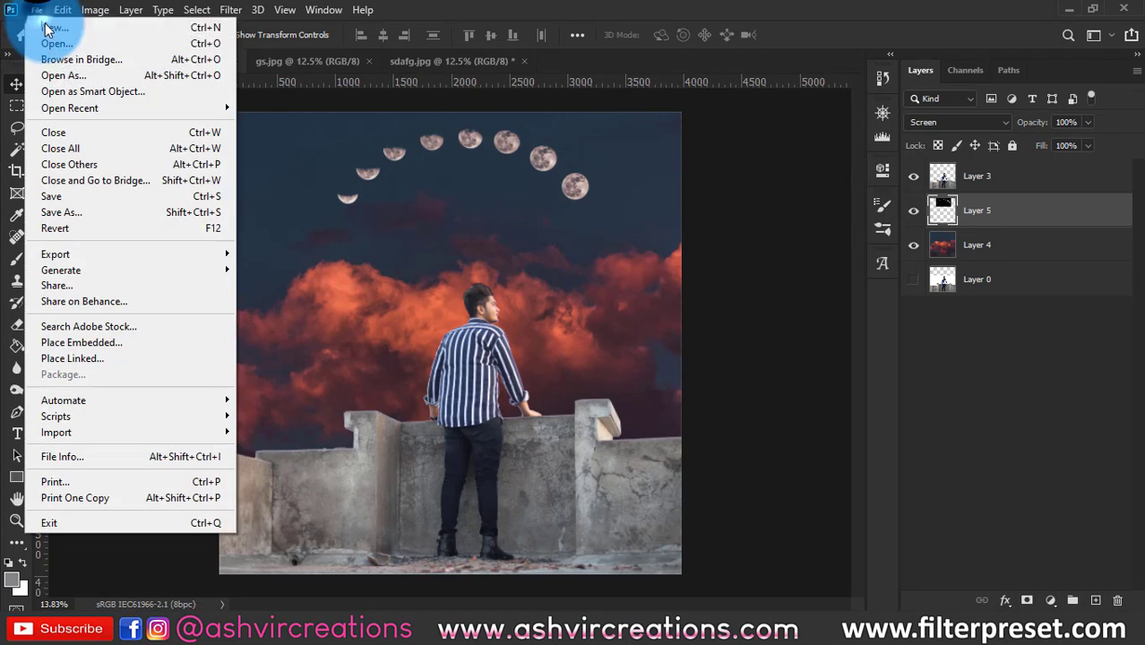
pyautogui.click(51, 40)
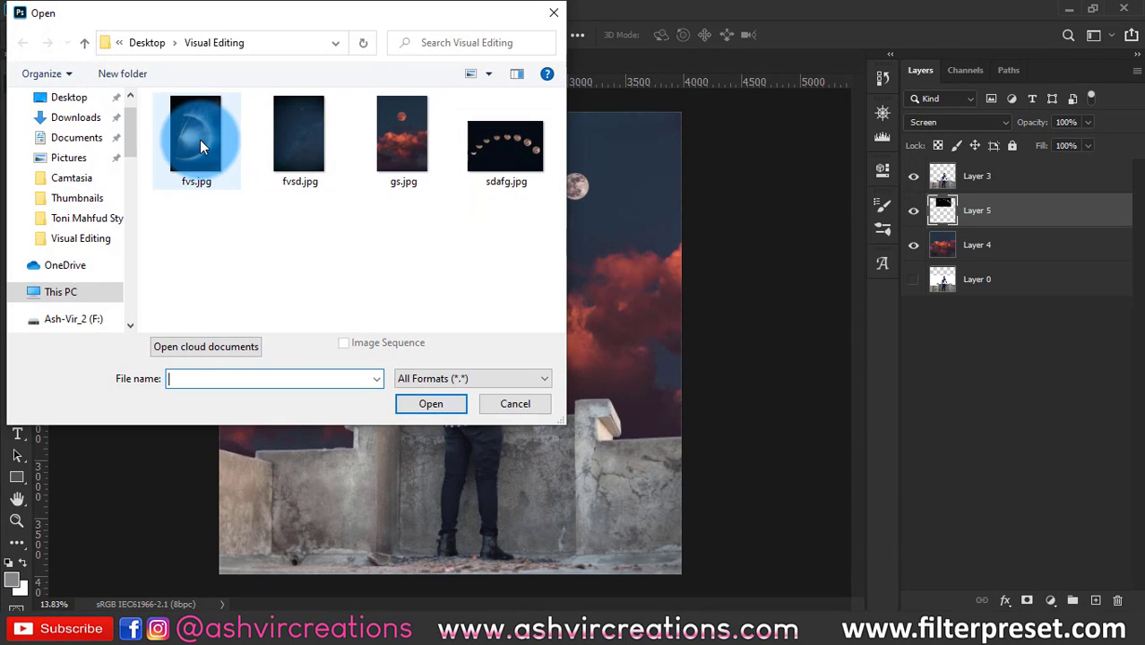
pyautogui.click(285, 148)
pyautogui.doubleClick(281, 146)
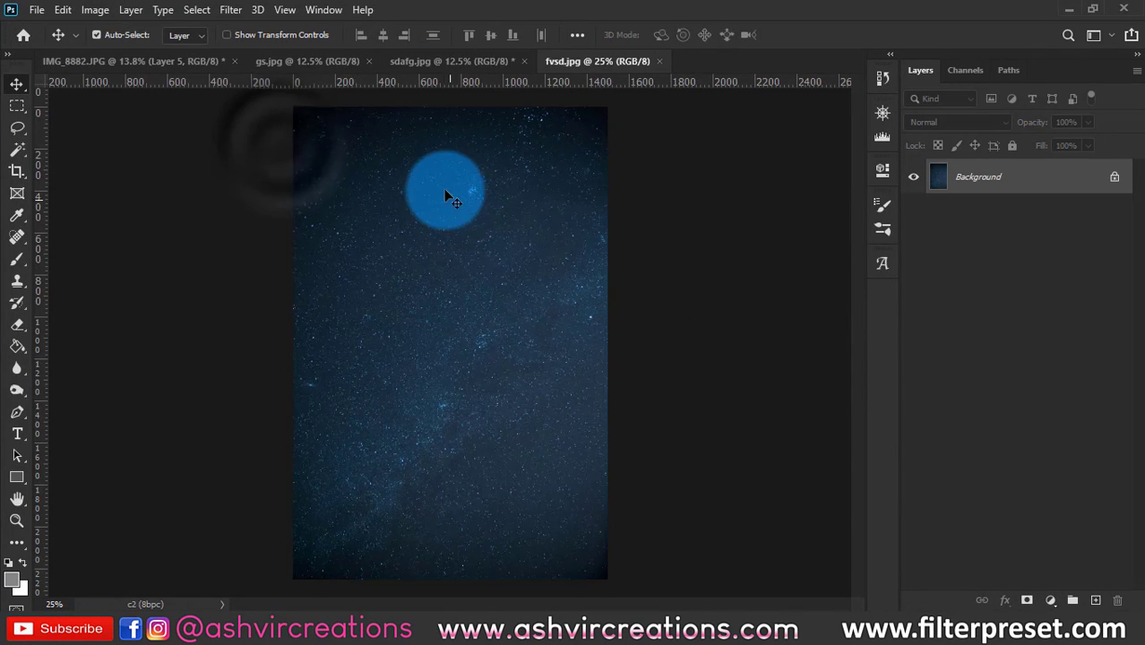
pyautogui.moveTo(184, 63); pyautogui.dragTo(476, 233)
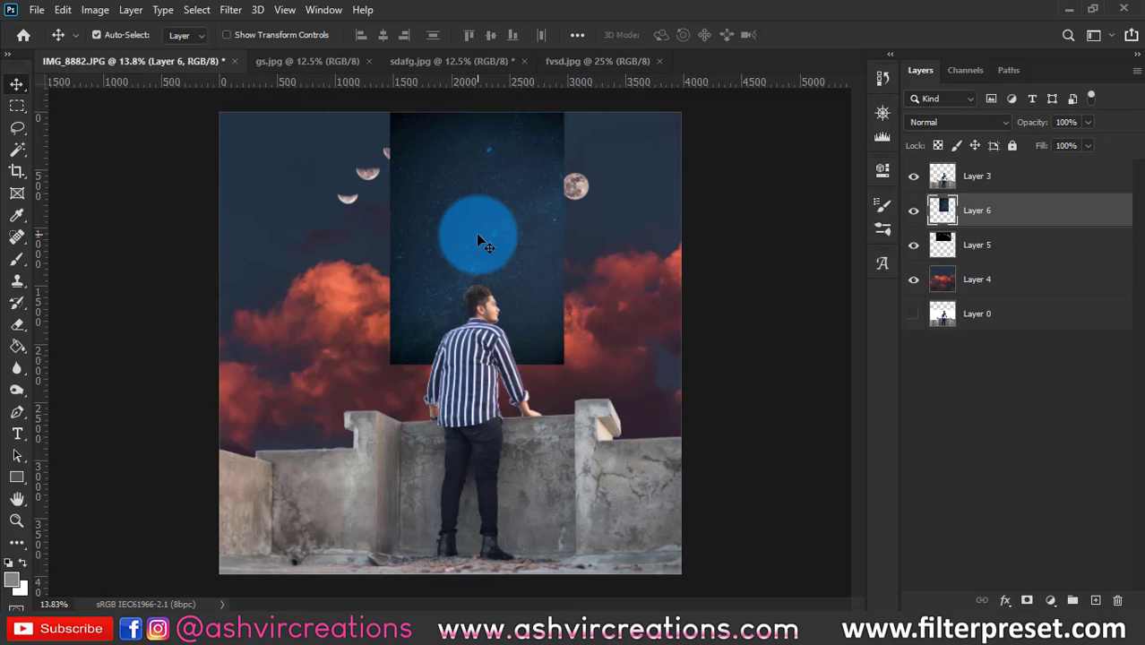
# Step: Rotate the starry sky layer 90° clockwise, scale it to 226.35%, and position it to cover the whole sky
pyautogui.hotkey('ctrl', 't')
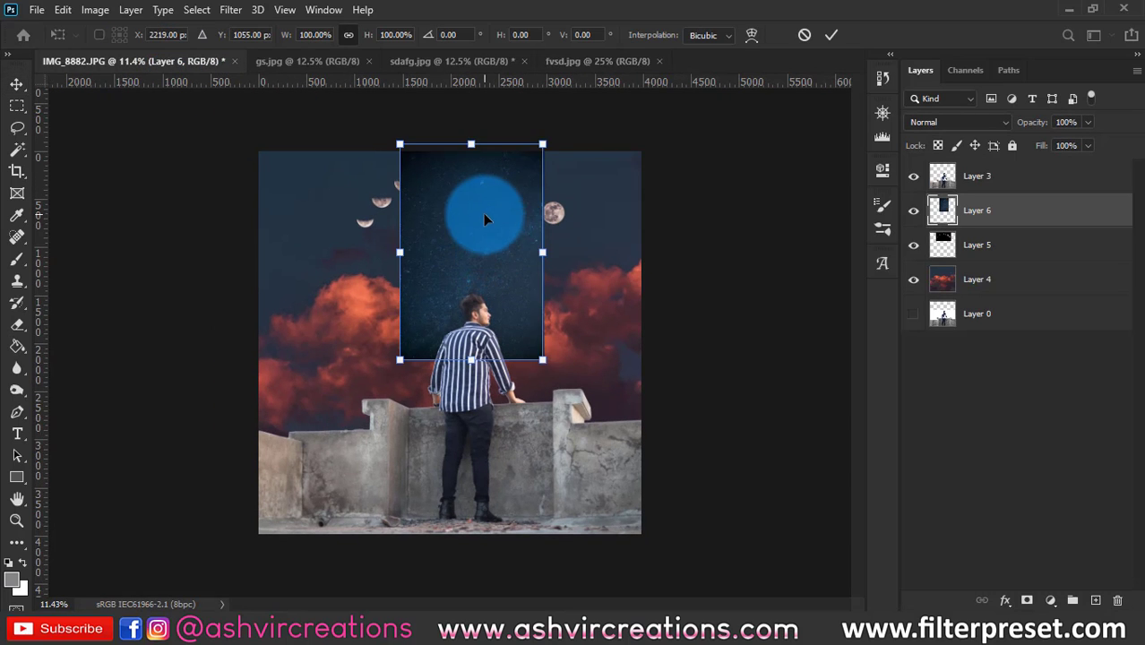
pyautogui.rightClick(483, 213)
pyautogui.click(564, 461)
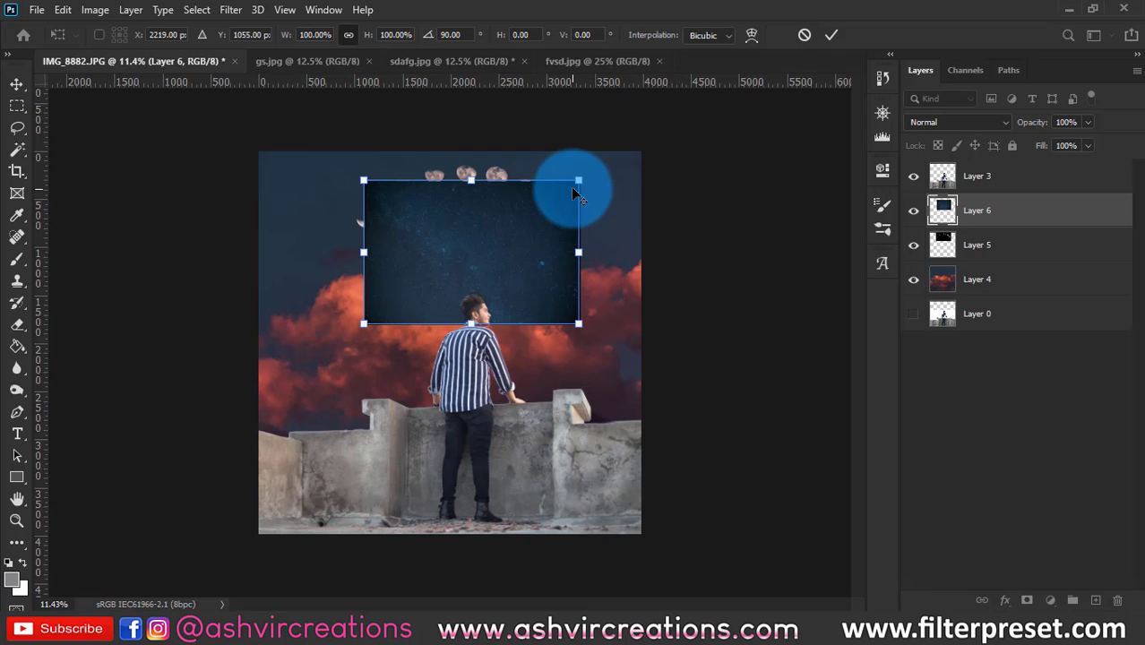
pyautogui.moveTo(578, 180); pyautogui.dragTo(722, 123)
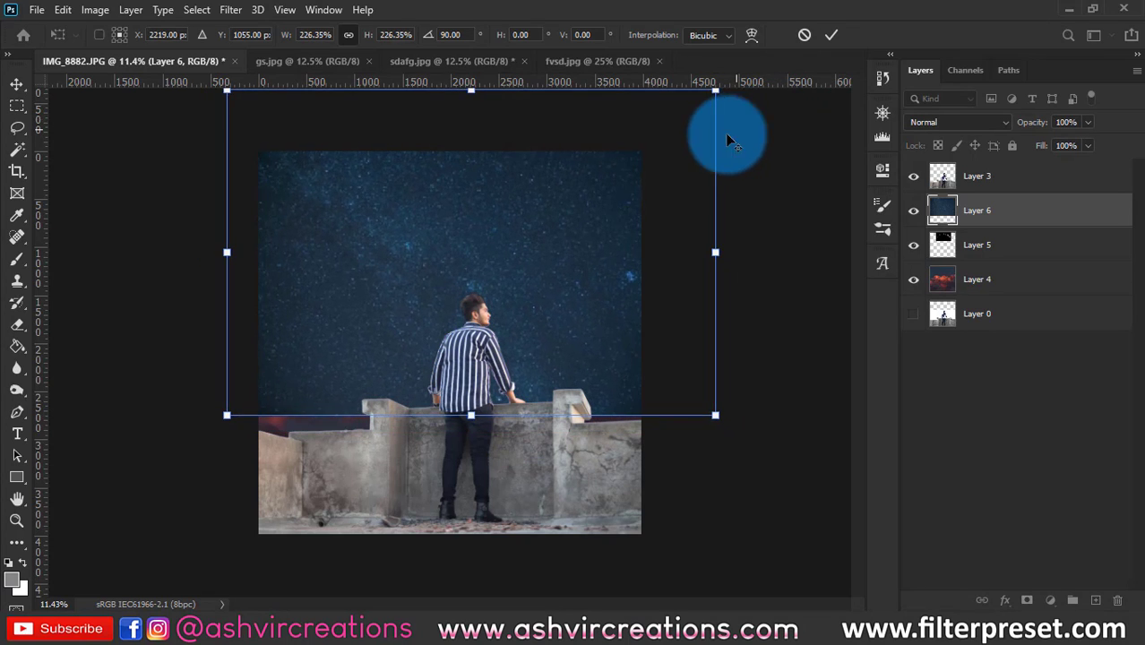
pyautogui.moveTo(664, 181); pyautogui.dragTo(651, 215)
pyautogui.press('Return')
# Step: Set the starry sky layer's blend mode to Screen and its Levels black input to 21
pyautogui.click(957, 122)
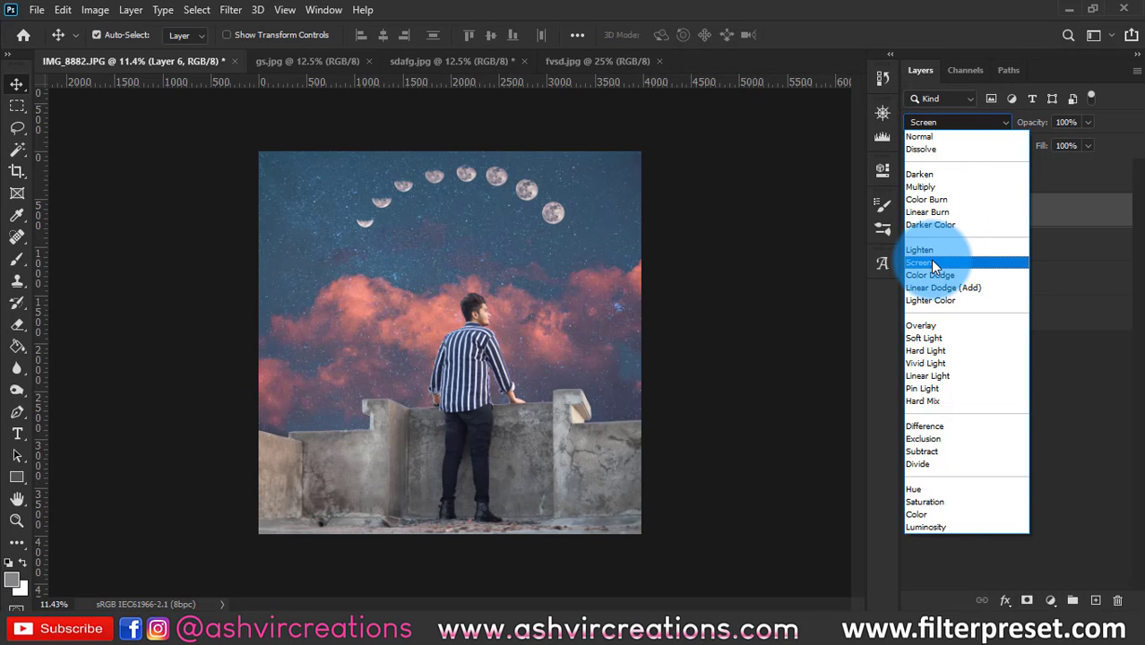
pyautogui.click(930, 262)
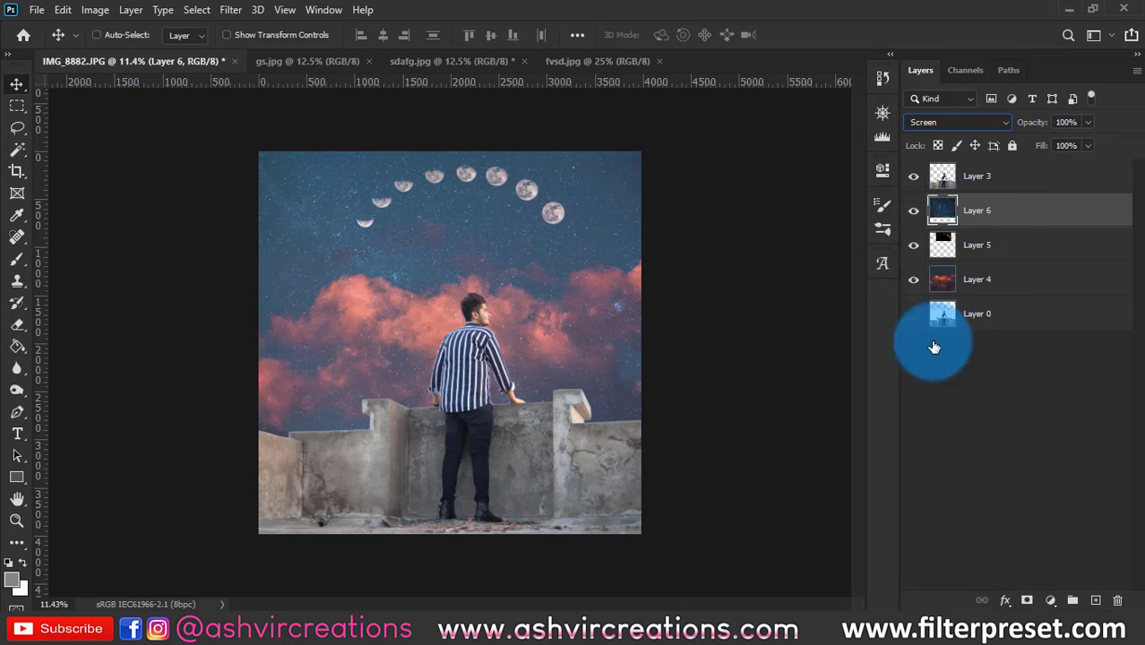
pyautogui.hotkey('ctrl', 'l')
pyautogui.moveTo(776, 301)
pyautogui.mouseDown()
pyautogui.moveTo(857, 305)
pyautogui.moveTo(775, 302)
pyautogui.moveTo(822, 302)
pyautogui.moveTo(791, 306)
pyautogui.mouseUp()
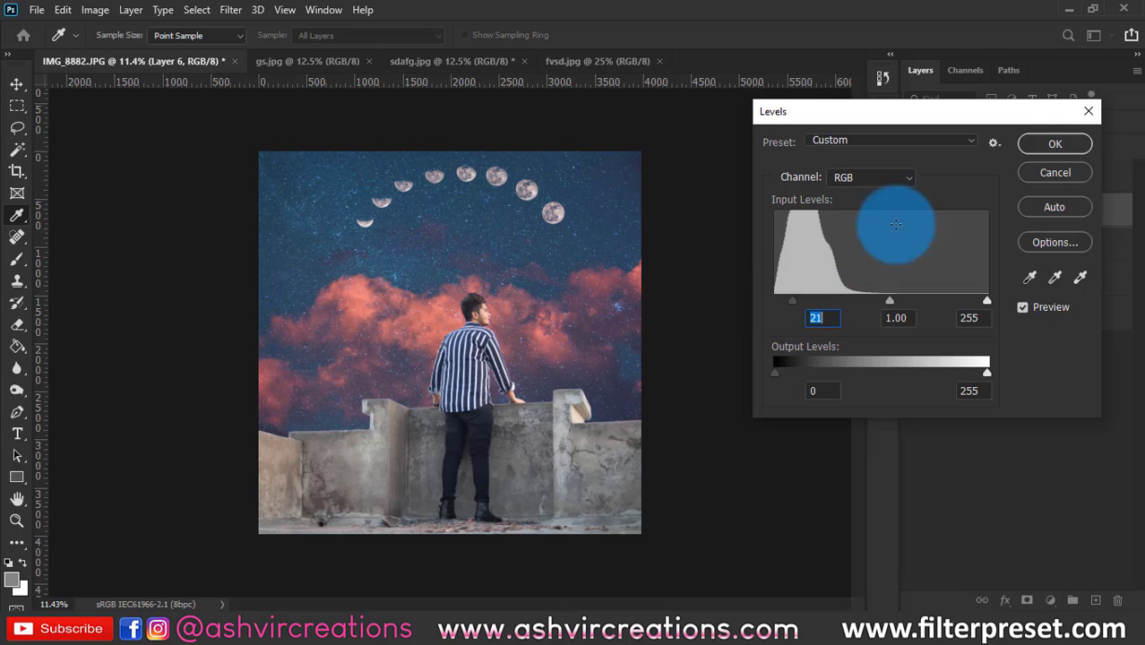
pyautogui.click(1054, 143)
# Step: Compare the composite with and without the starry sky layer and preview other blend modes, keeping Screen
pyautogui.click(915, 209)
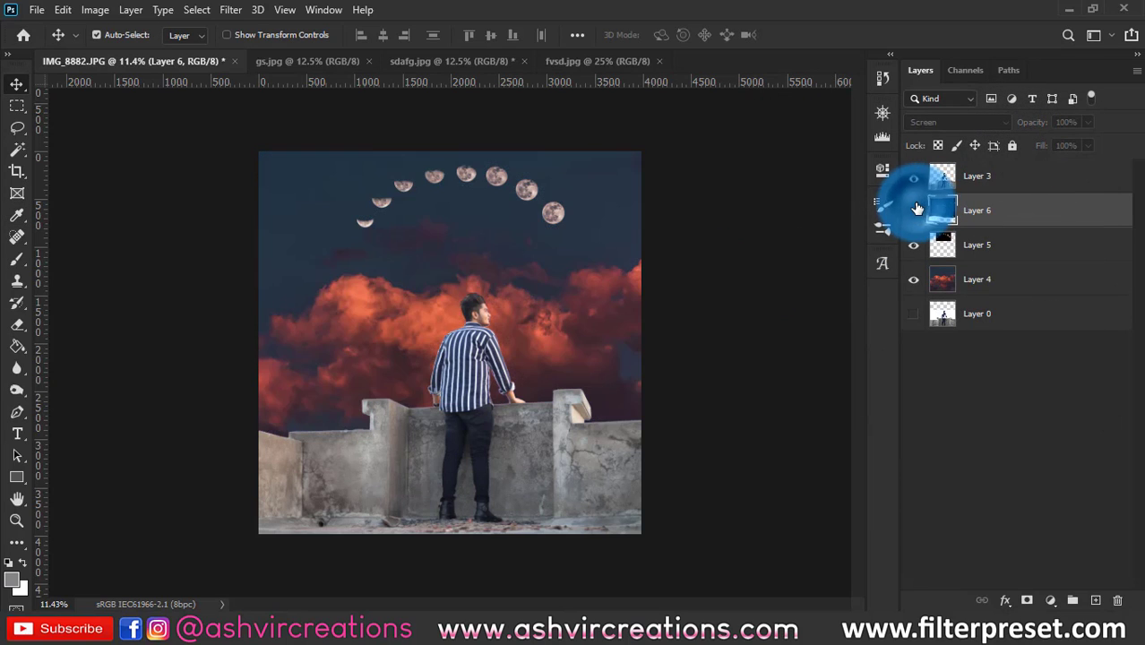
pyautogui.click(915, 209)
pyautogui.click(915, 210)
pyautogui.click(915, 210)
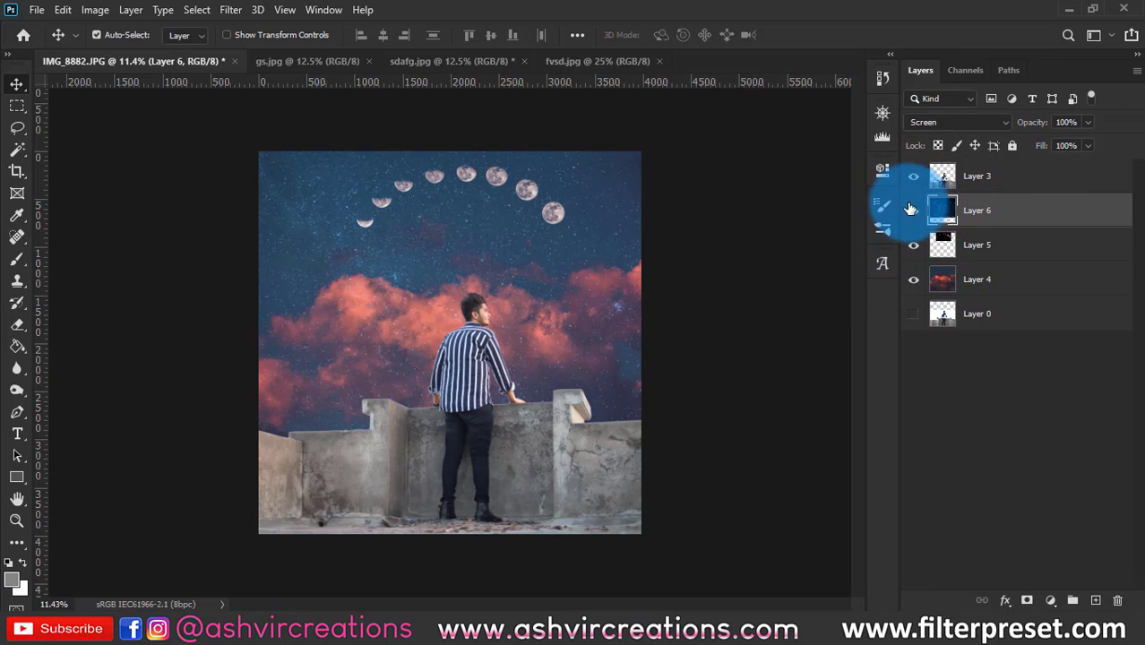
pyautogui.click(922, 122)
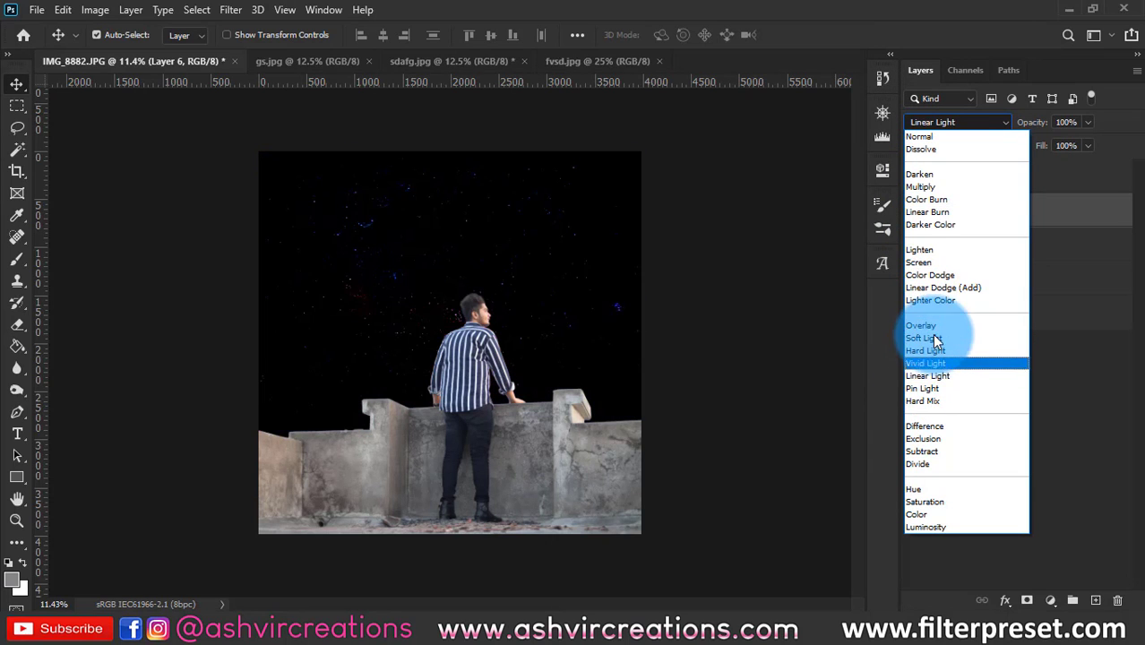
pyautogui.click(932, 261)
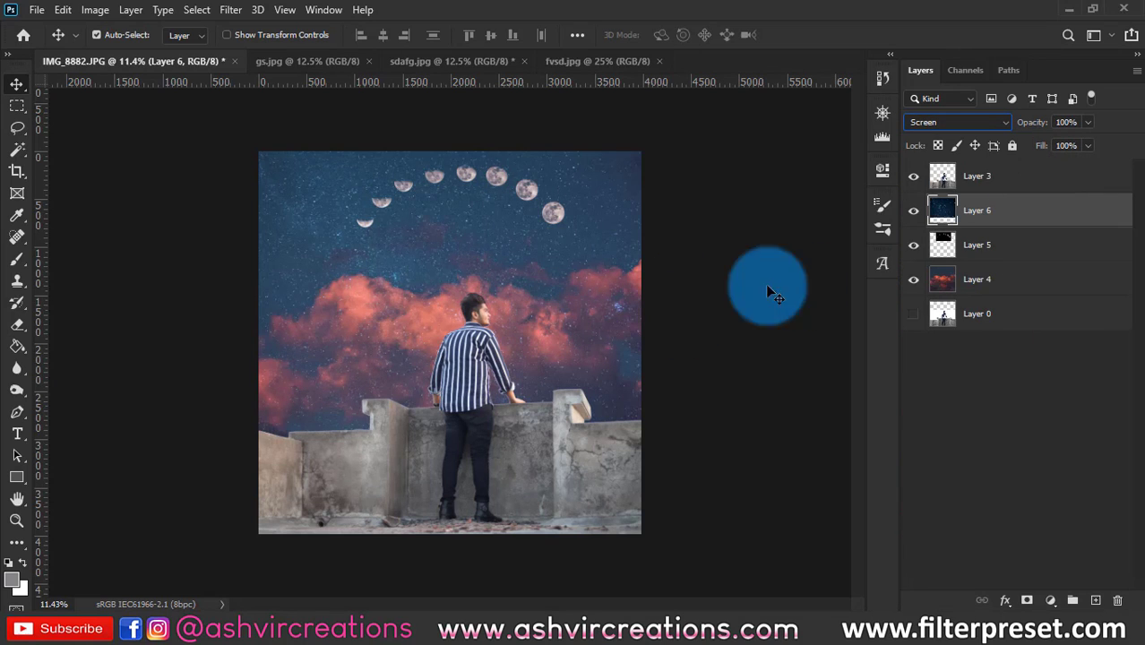
pyautogui.click(992, 243)
pyautogui.click(992, 218)
pyautogui.click(913, 211)
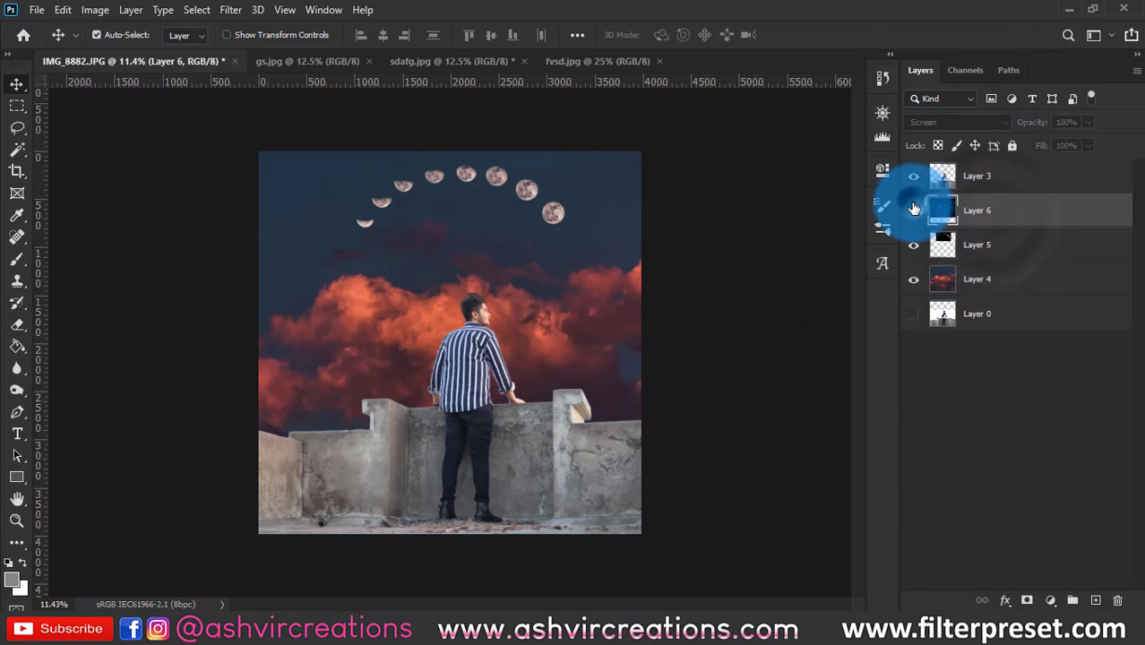
pyautogui.click(913, 211)
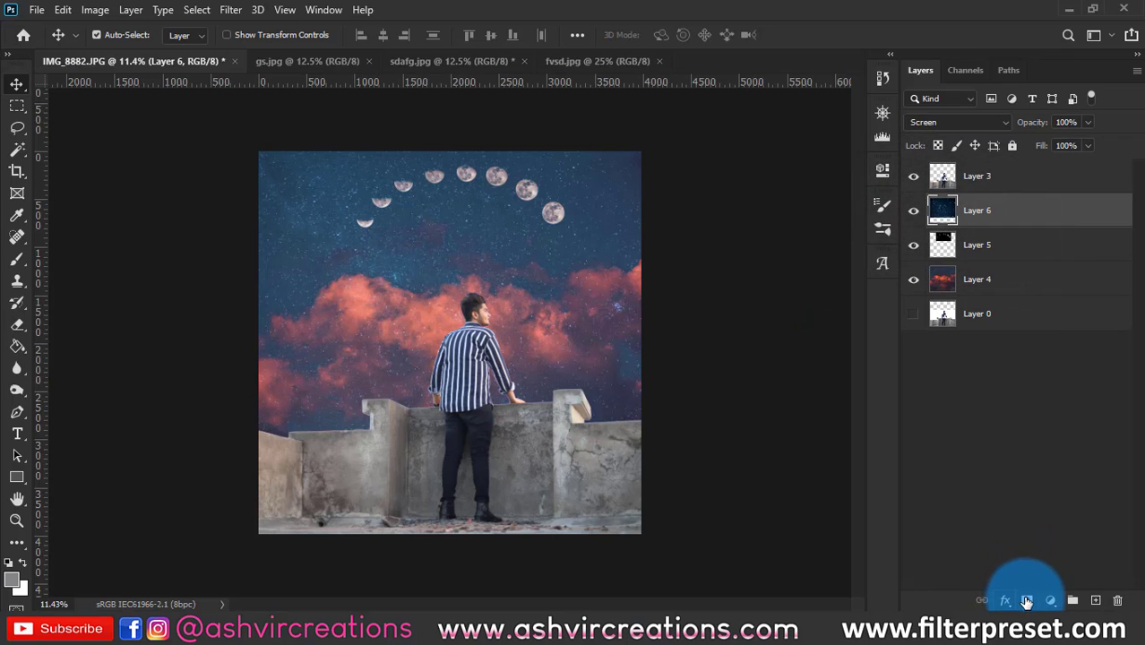
# Step: Add a layer mask to the starry sky layer and set up a soft round black brush at 385 px
pyautogui.click(1027, 602)
pyautogui.press('b')
pyautogui.rightClick(500, 358)
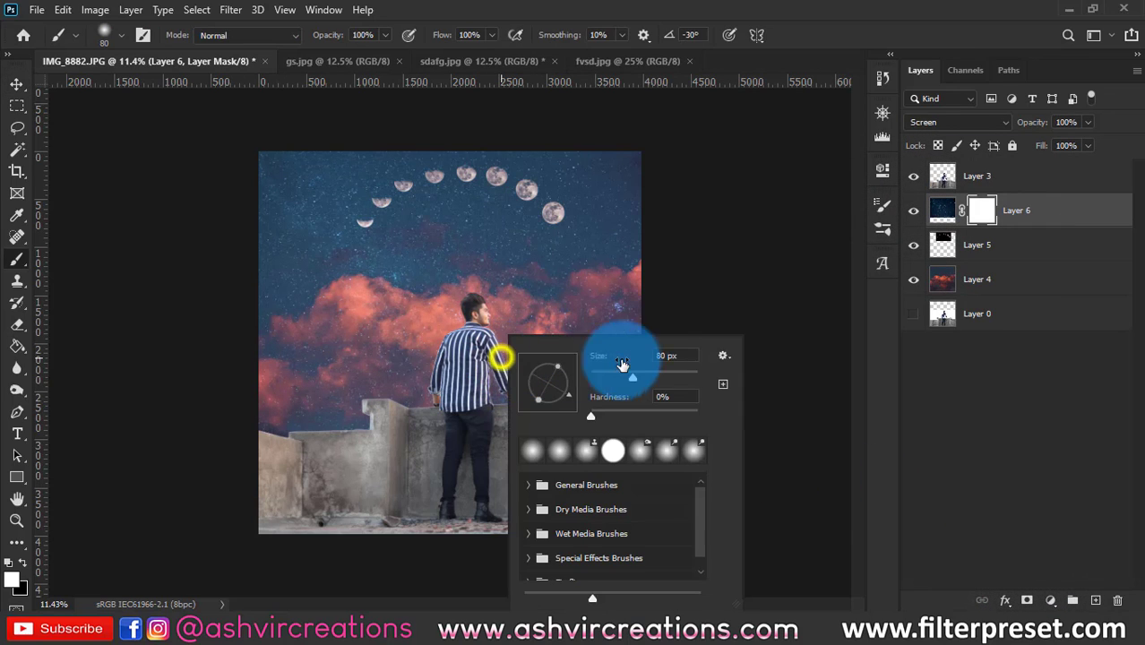
pyautogui.moveTo(622, 364); pyautogui.dragTo(682, 386)
pyautogui.click(557, 459)
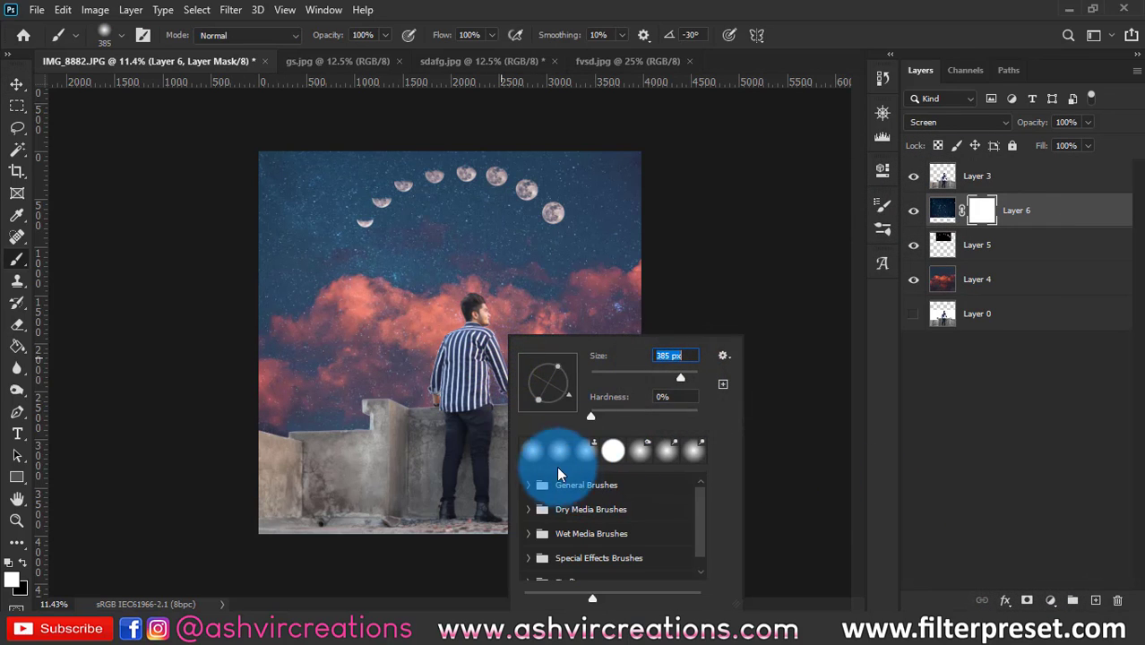
pyautogui.click(534, 452)
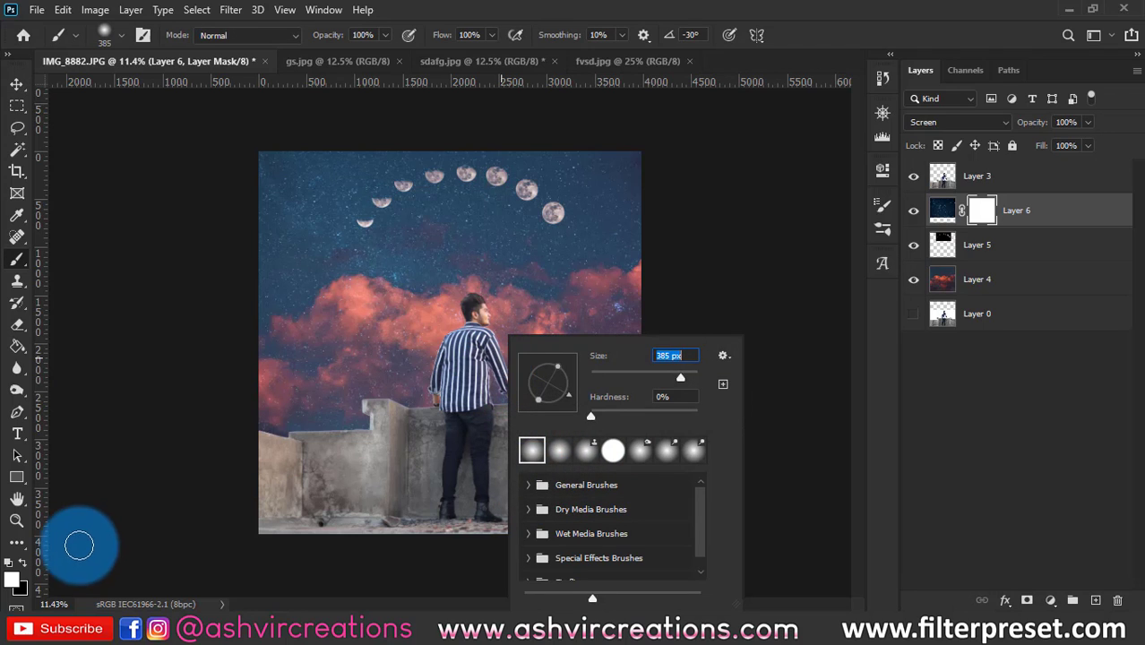
pyautogui.click(22, 562)
pyautogui.click(451, 355)
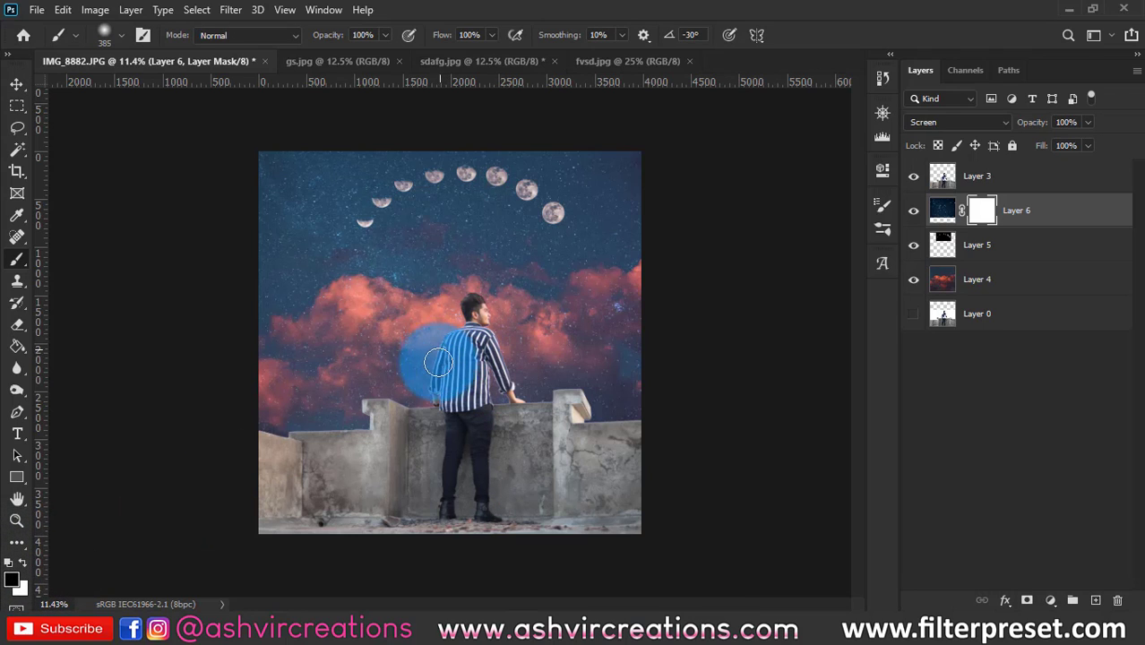
pyautogui.press('v')
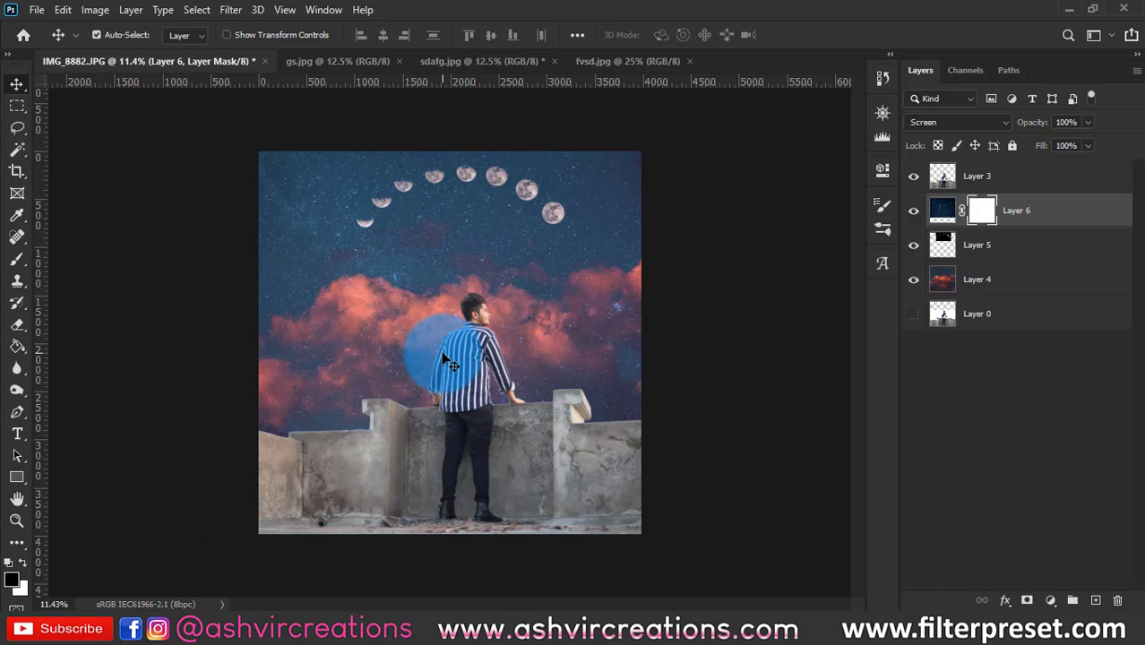
# Step: Paint black on the starry sky layer's mask with a 1500 px brush to clear stars from the clouds, man and wall, and compare
pyautogui.press('b')
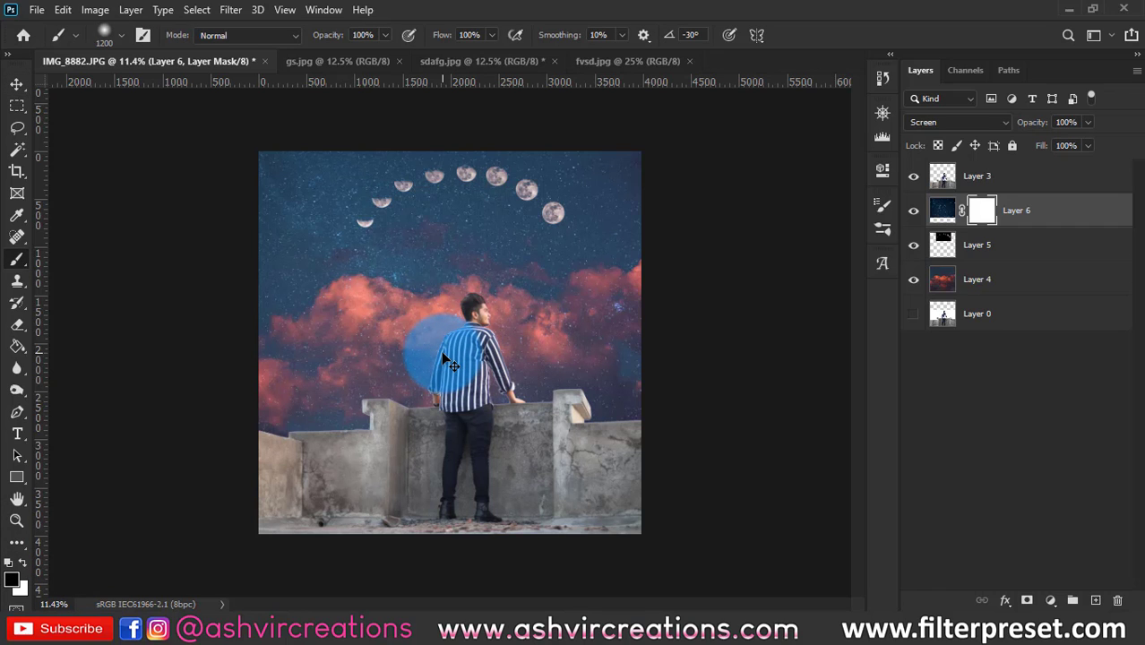
pyautogui.moveTo(463, 365)
pyautogui.mouseDown()
pyautogui.moveTo(394, 366)
pyautogui.moveTo(354, 332)
pyautogui.moveTo(275, 397)
pyautogui.moveTo(346, 456)
pyautogui.moveTo(649, 338)
pyautogui.moveTo(491, 352)
pyautogui.moveTo(677, 302)
pyautogui.moveTo(670, 295)
pyautogui.moveTo(583, 506)
pyautogui.moveTo(237, 385)
pyautogui.moveTo(503, 496)
pyautogui.moveTo(747, 355)
pyautogui.moveTo(263, 428)
pyautogui.moveTo(499, 331)
pyautogui.moveTo(307, 356)
pyautogui.moveTo(266, 433)
pyautogui.moveTo(657, 489)
pyautogui.moveTo(558, 384)
pyautogui.mouseUp()
pyautogui.scroll(1, 556, 384)
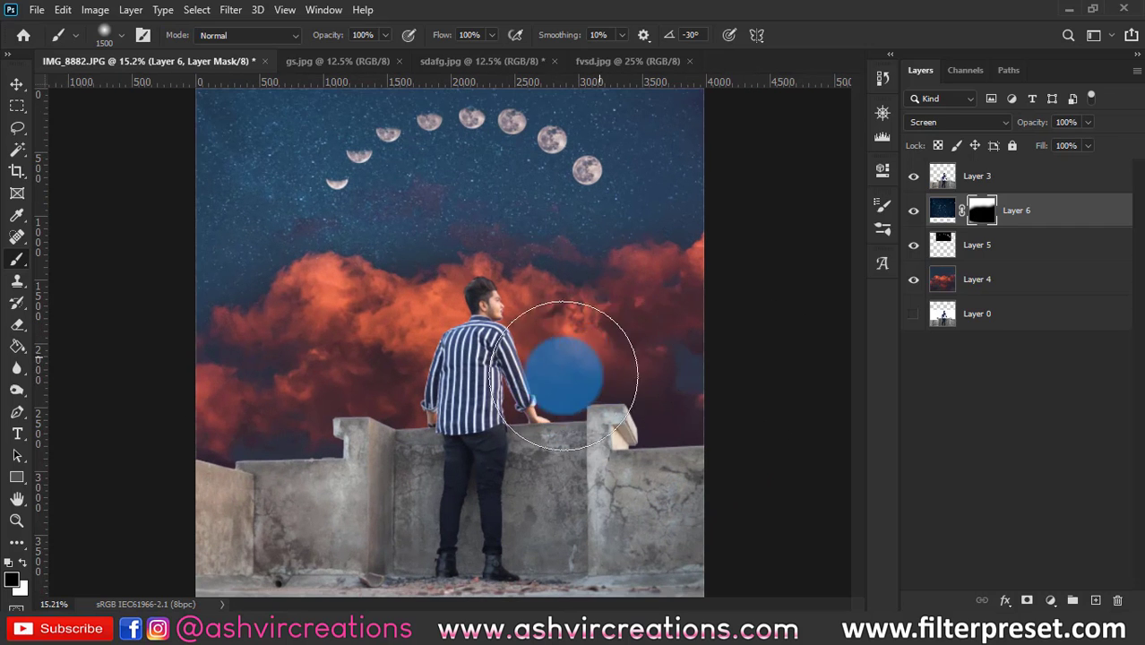
pyautogui.click(912, 213)
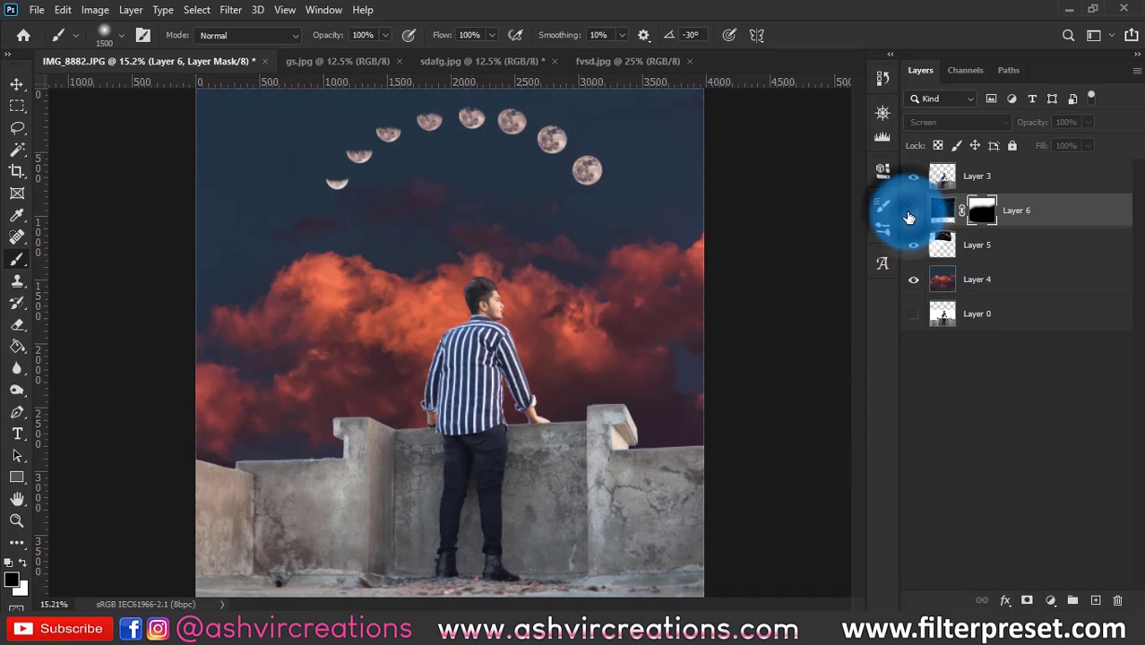
pyautogui.click(913, 211)
# Step: Set the starry sky layer's opacity to 51%
pyautogui.moveTo(1033, 123)
pyautogui.mouseDown()
pyautogui.moveTo(987, 125)
pyautogui.moveTo(1001, 126)
pyautogui.mouseUp()
pyautogui.click(17, 84)
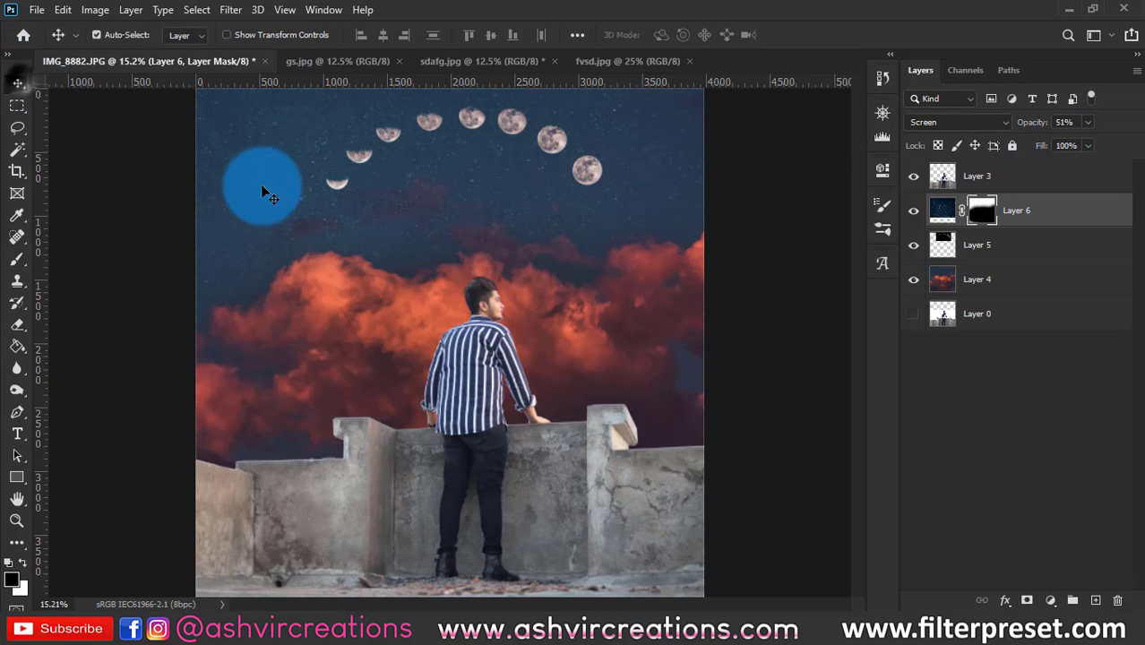
pyautogui.scroll(-2, 314, 195)
pyautogui.click(1015, 210)
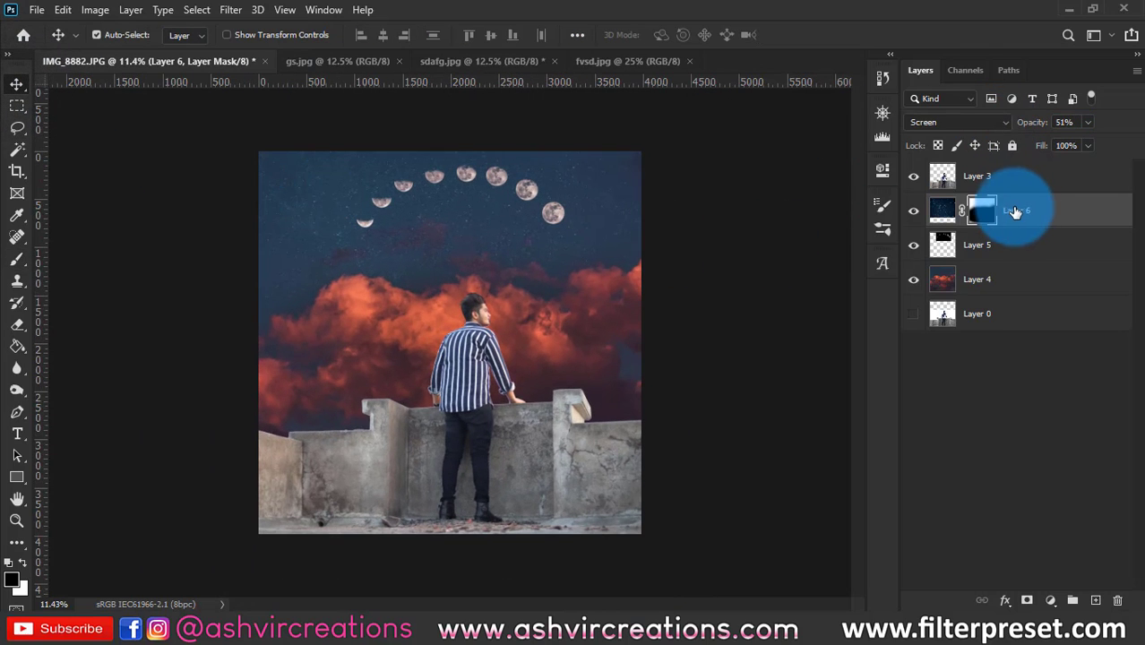
pyautogui.scroll(1, 677, 248)
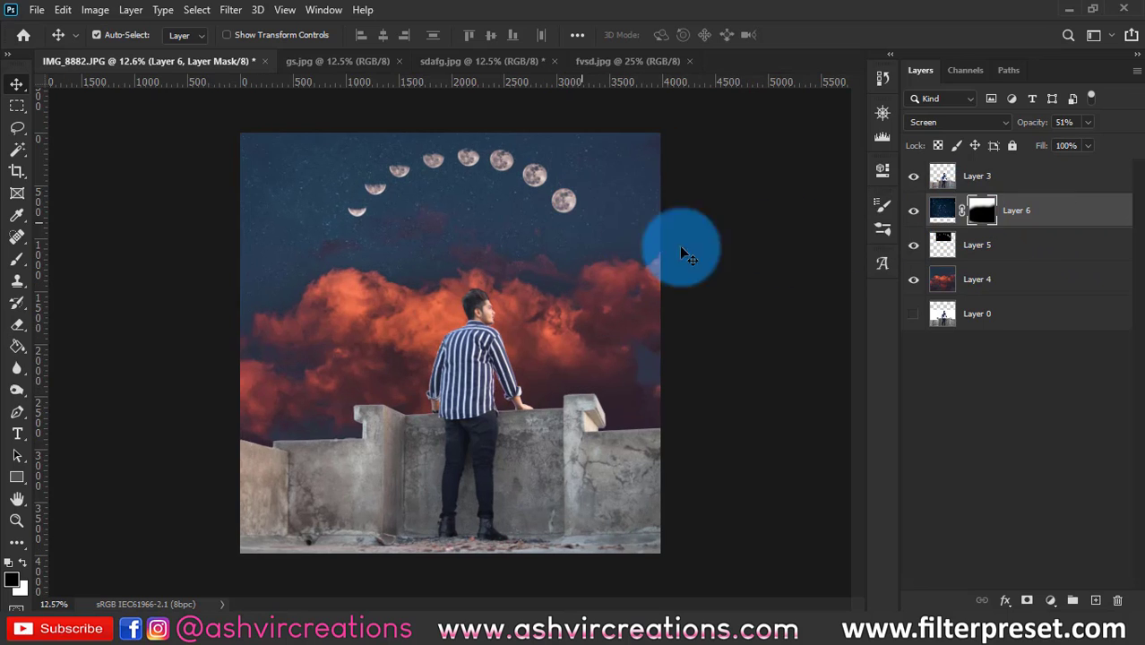
pyautogui.click(1023, 177)
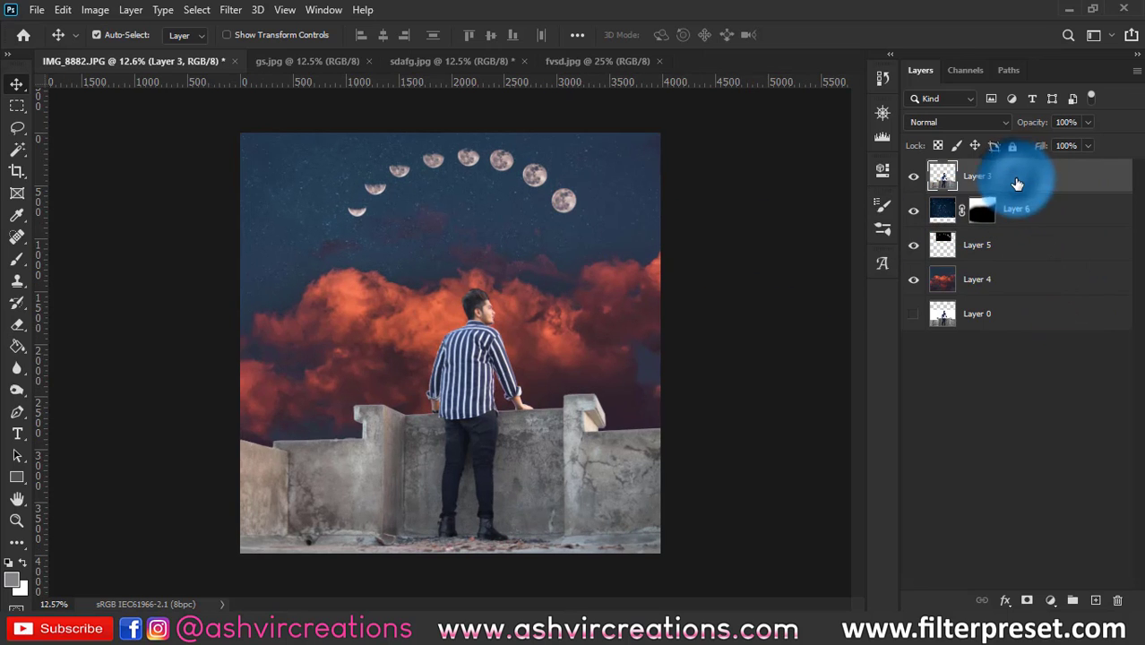
pyautogui.keyDown('shift'); pyautogui.click(1017, 269); pyautogui.keyUp('shift')
pyautogui.rightClick(1017, 269)
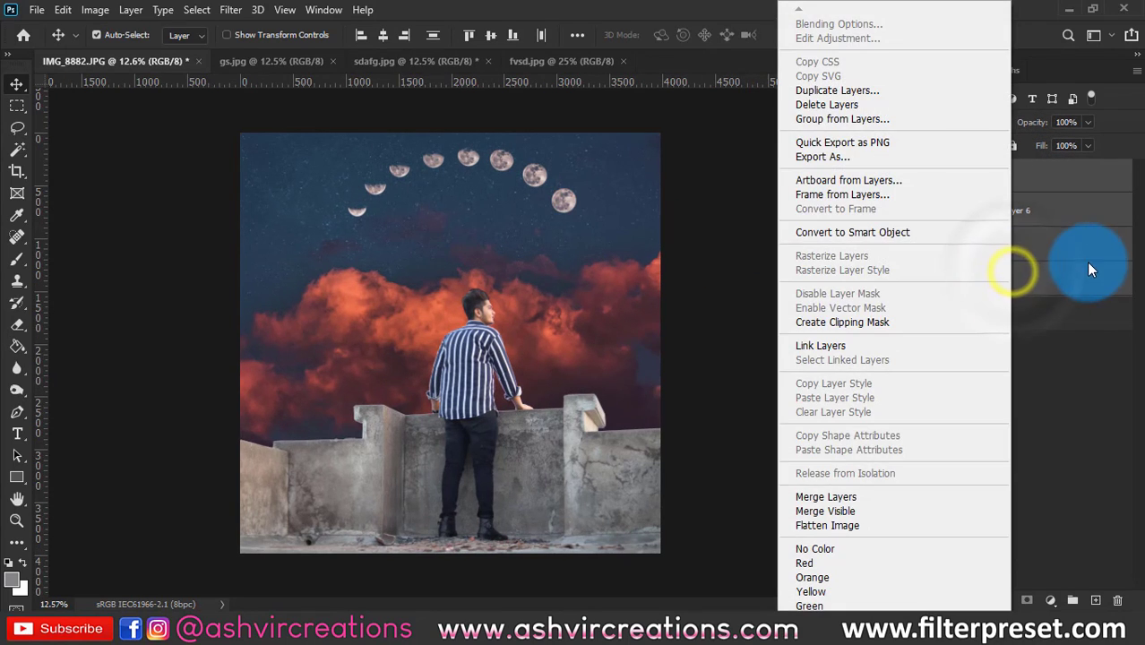
pyautogui.click(1086, 262)
# Step: Add a black (000000) Solid Color fill layer above the man layer and set its blend mode to Multiply
pyautogui.click(1032, 182)
pyautogui.click(1051, 601)
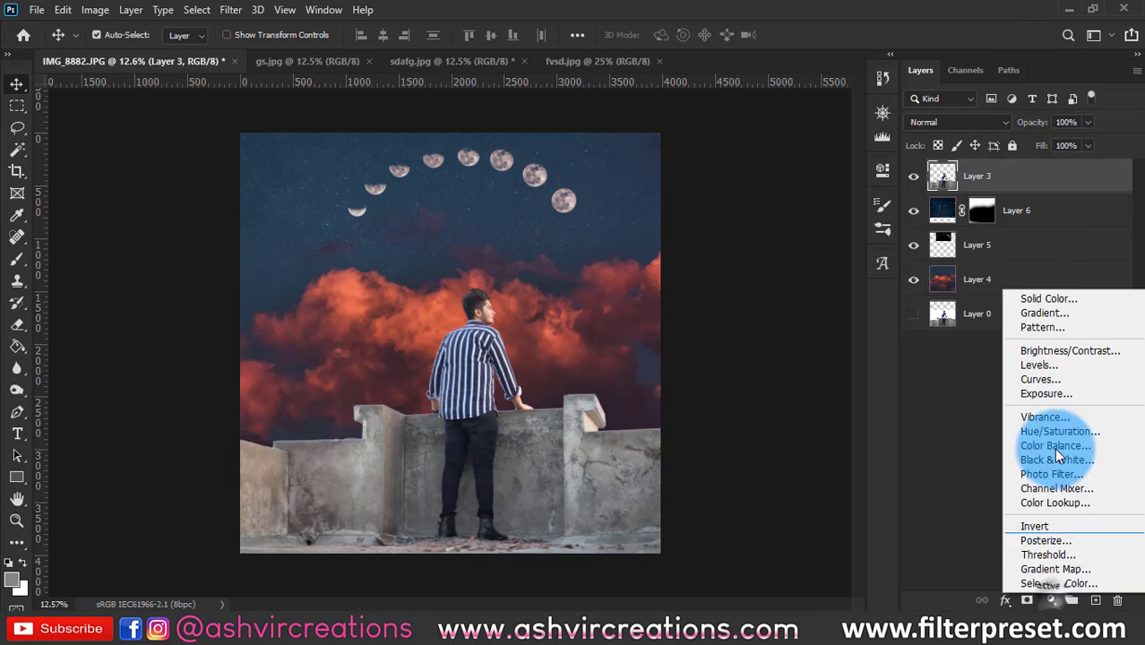
pyautogui.click(1058, 301)
pyautogui.moveTo(686, 276); pyautogui.dragTo(584, 334)
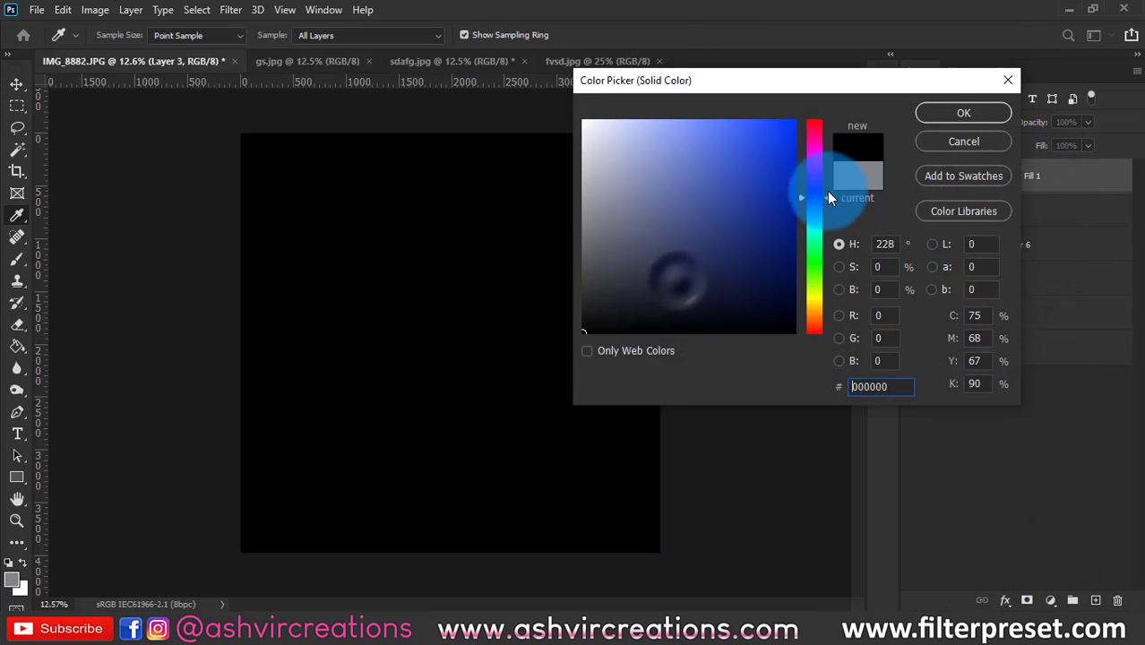
pyautogui.click(943, 119)
pyautogui.click(958, 122)
pyautogui.click(935, 182)
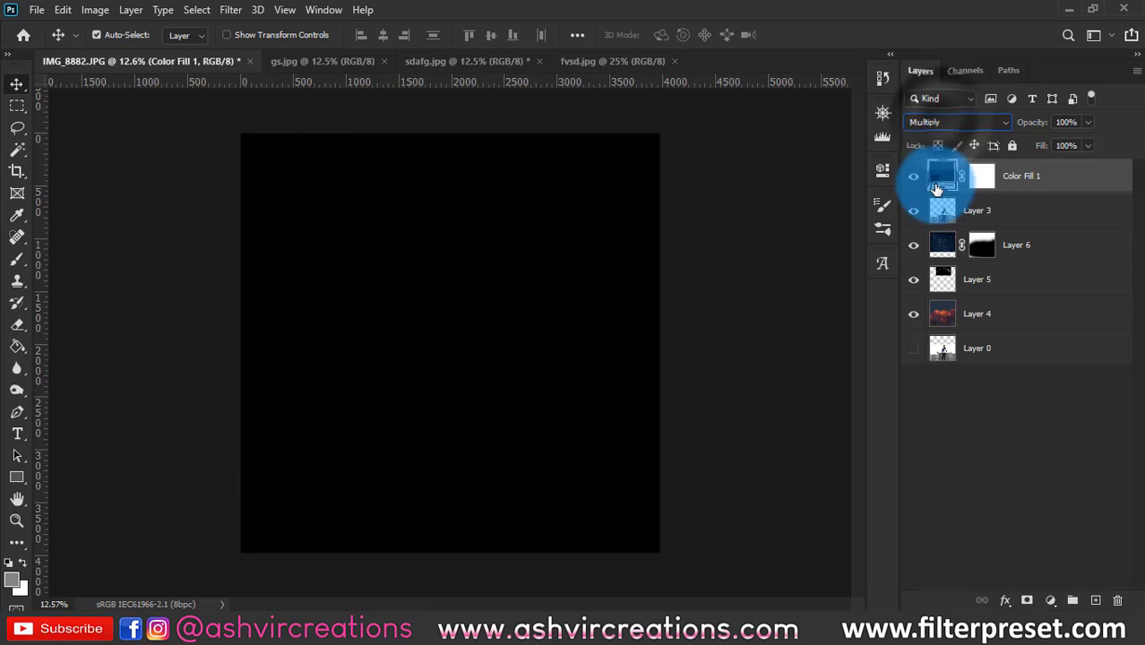
# Step: Prepare a 2700 px soft black brush for the color fill's mask and clip the fill to the man layer
pyautogui.click(983, 178)
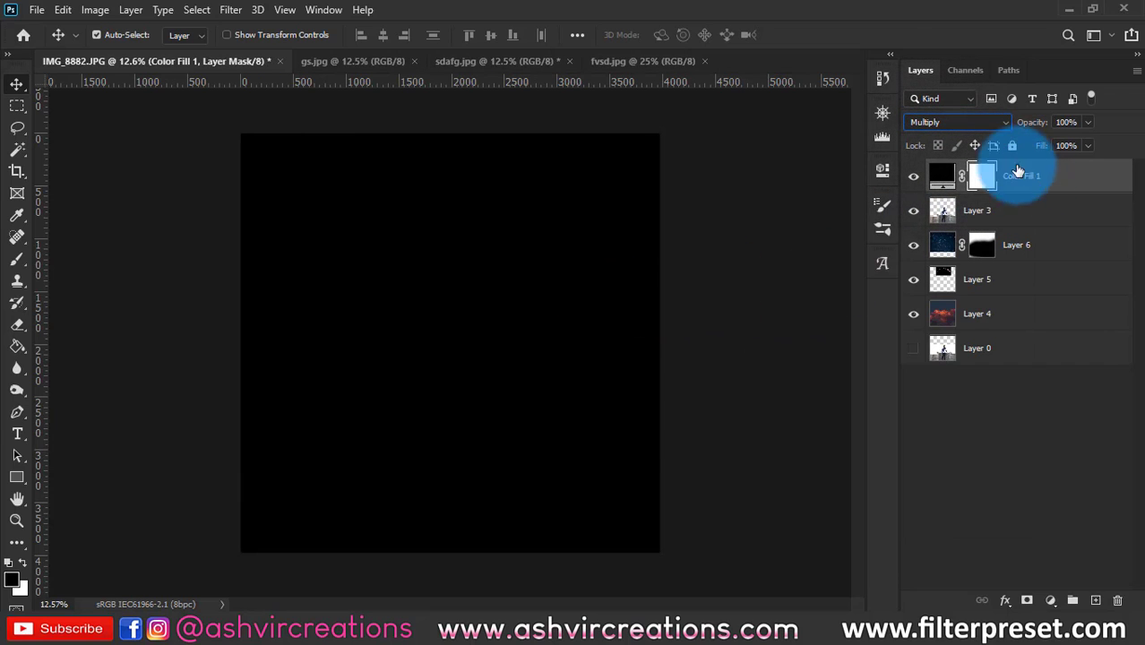
pyautogui.click(1039, 183)
pyautogui.click(982, 183)
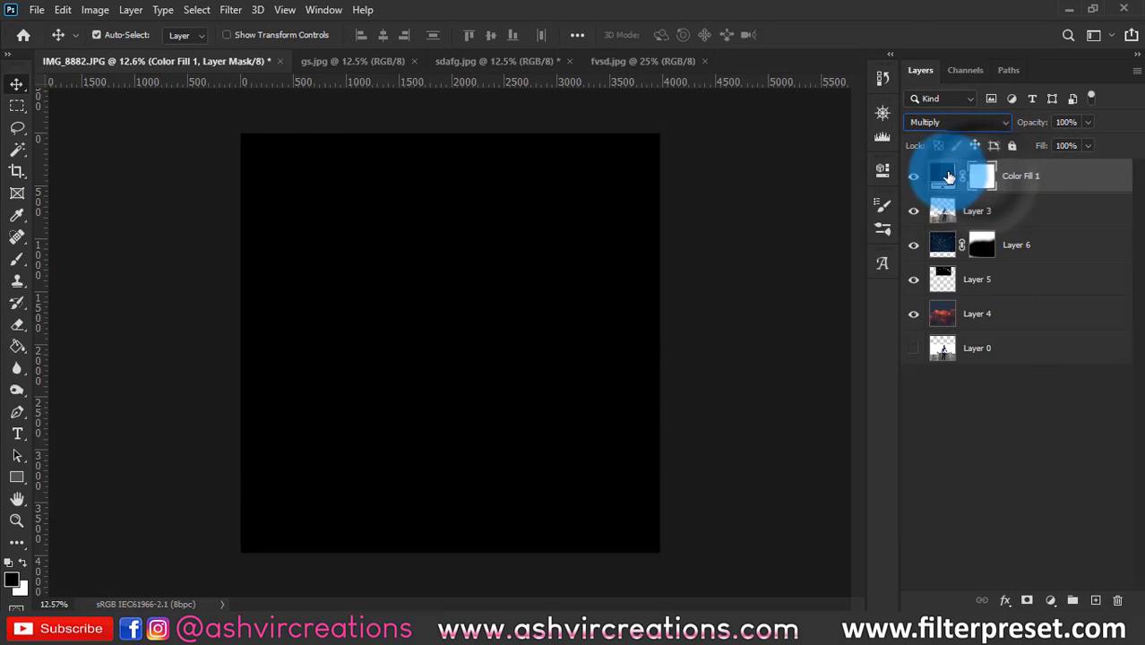
pyautogui.click(17, 259)
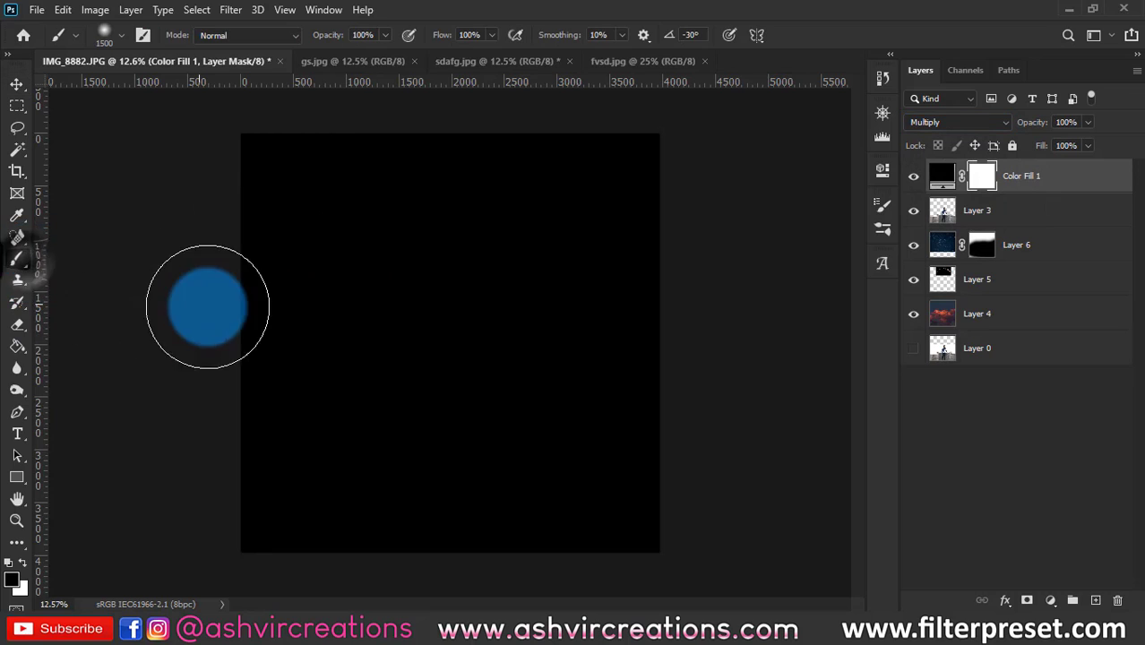
pyautogui.press(']')
pyautogui.press(']')
pyautogui.press(']')
pyautogui.press(']')
pyautogui.press(']')
pyautogui.press(']')
pyautogui.press(']')
pyautogui.press(']')
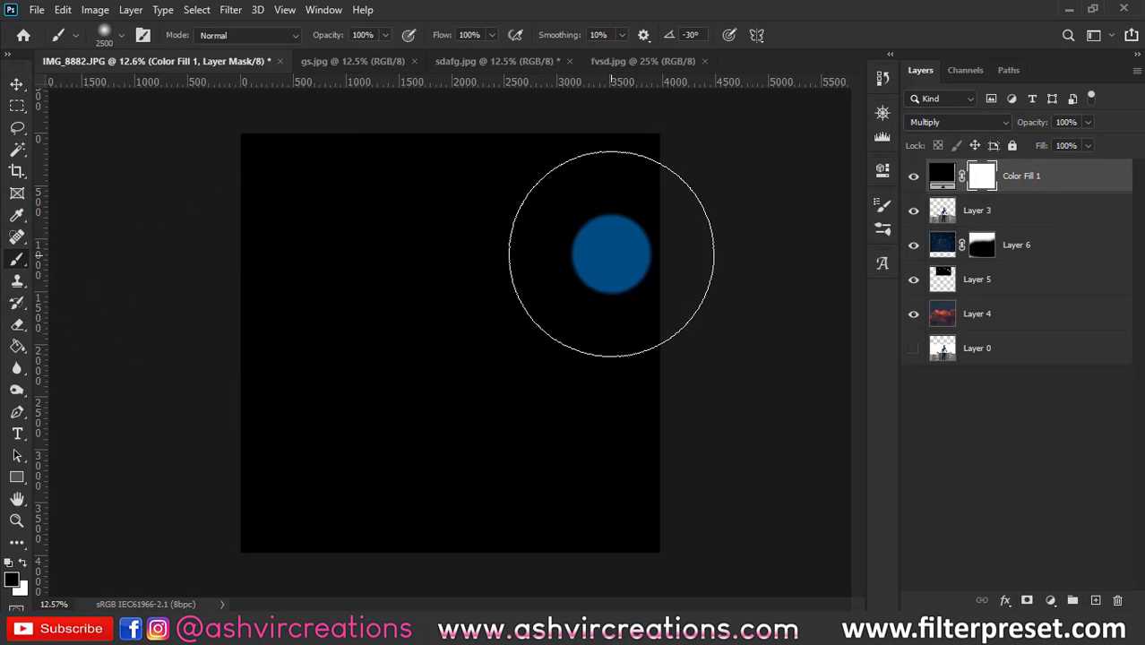
pyautogui.keyDown('alt'); pyautogui.click(1024, 191); pyautogui.keyUp('alt')
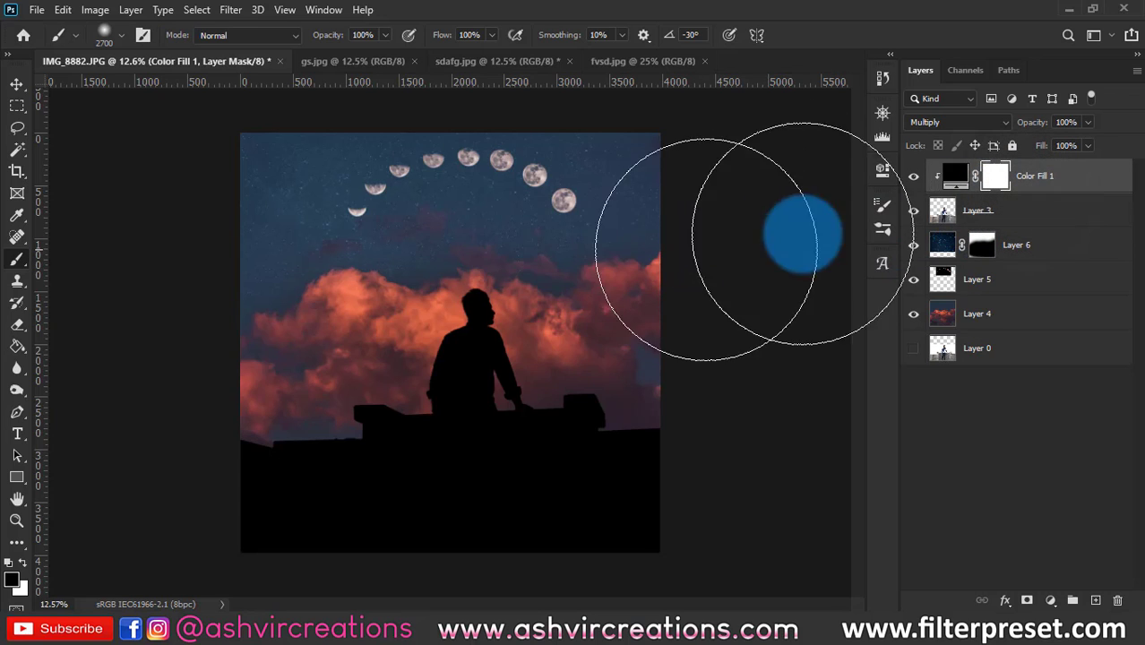
# Step: Try dabbing the fill's mask over the man with the 2700 px brush and lowering the fill's opacity to 59%
pyautogui.click(467, 334)
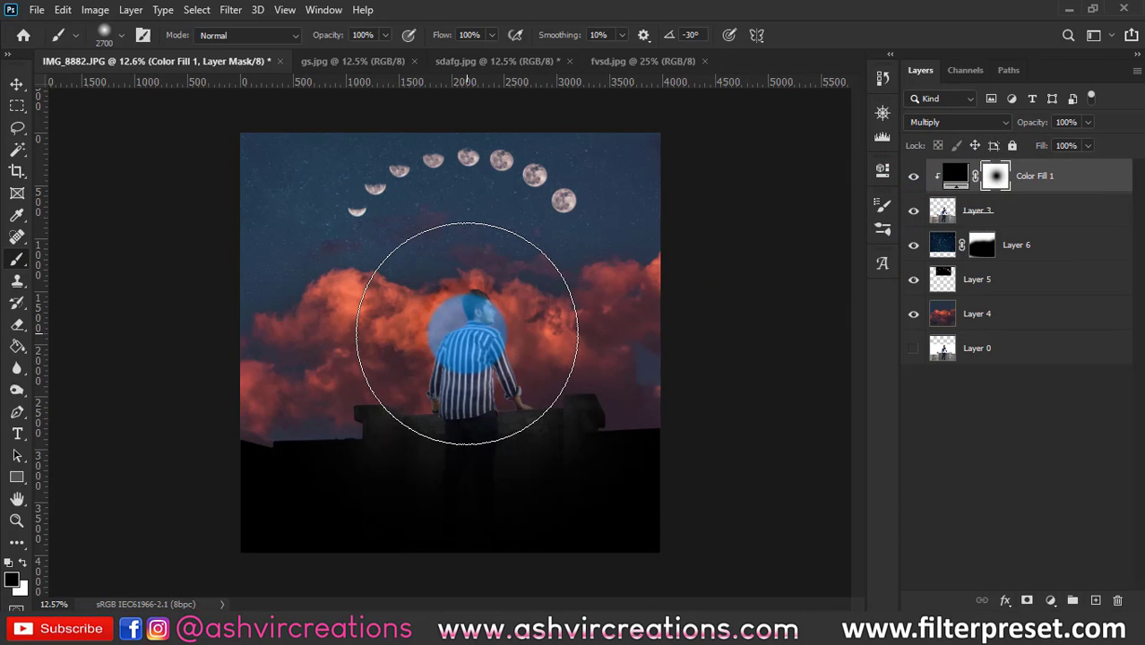
pyautogui.hotkey('ctrl', 'z')
pyautogui.click(425, 297)
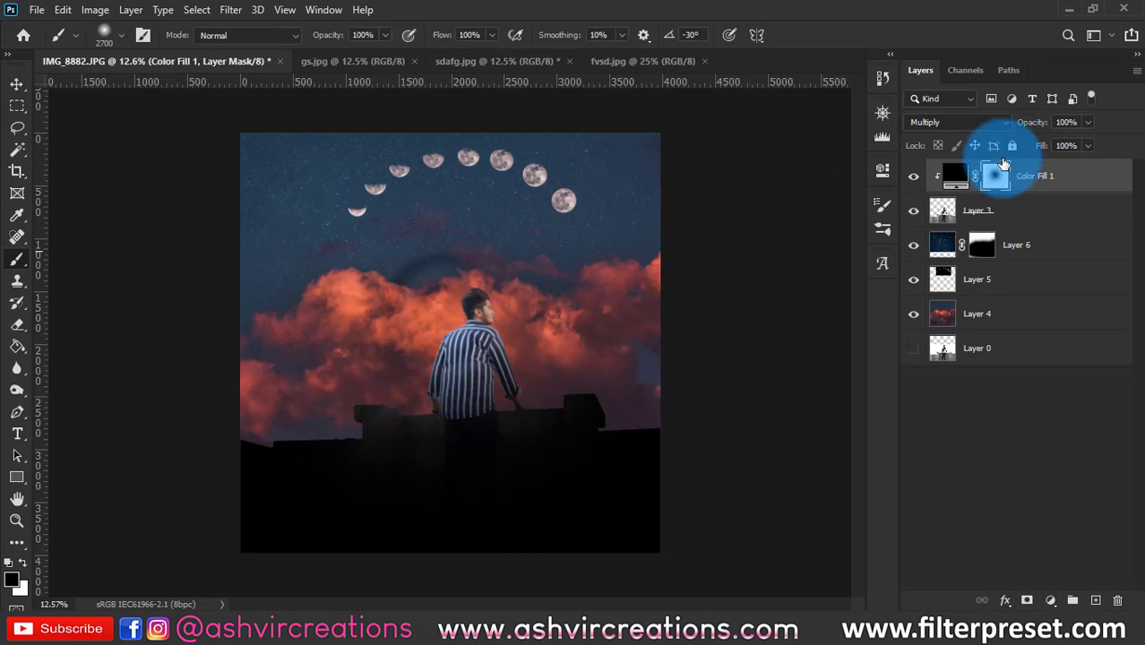
pyautogui.moveTo(1031, 122)
pyautogui.mouseDown()
pyautogui.moveTo(954, 117)
pyautogui.moveTo(1009, 137)
pyautogui.mouseUp()
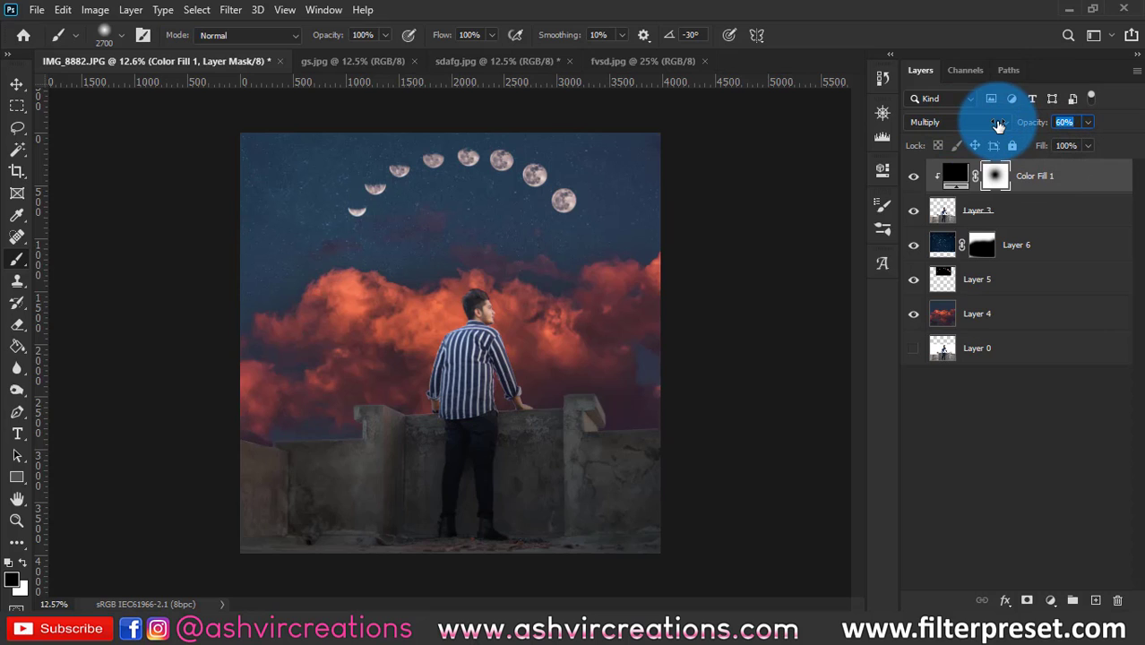
# Step: Reduce the mask brush size to 2000 px
pyautogui.press('[')
pyautogui.press('[')
pyautogui.press('[')
pyautogui.press('[')
pyautogui.press('[')
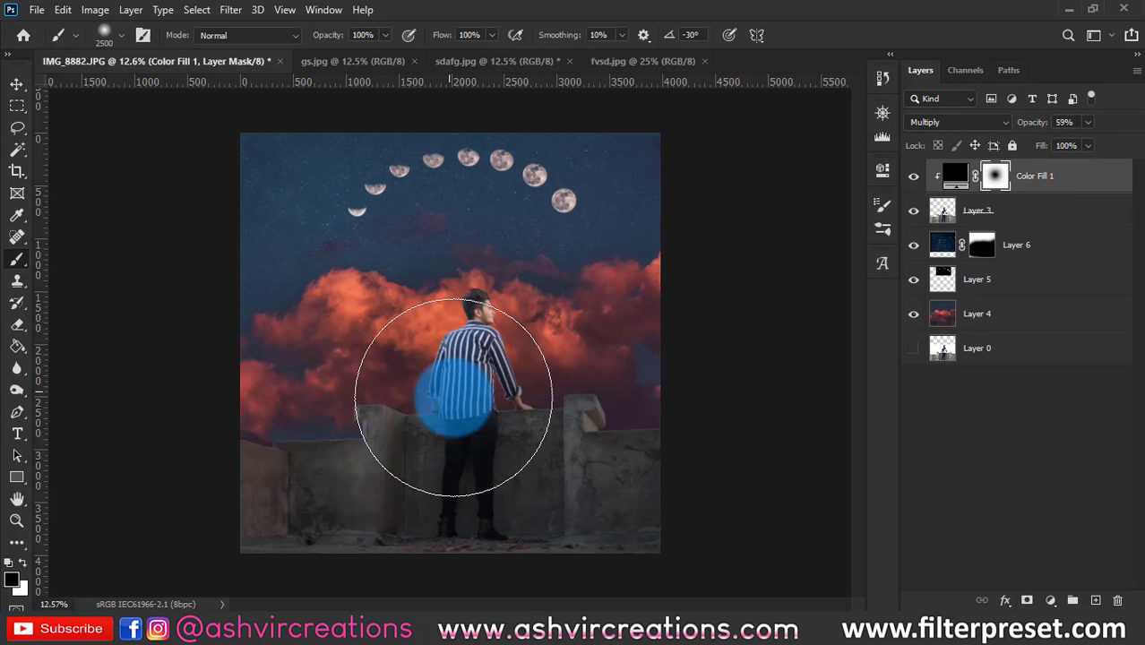
# Step: Try painting more of the fill's mask around the man, and undo the painting and the opacity change
pyautogui.moveTo(463, 433)
pyautogui.mouseDown()
pyautogui.moveTo(469, 345)
pyautogui.moveTo(511, 251)
pyautogui.moveTo(572, 244)
pyautogui.mouseUp()
pyautogui.hotkey('ctrl', 'z')
pyautogui.hotkey('ctrl', 'z')
pyautogui.hotkey('ctrl', 'z')
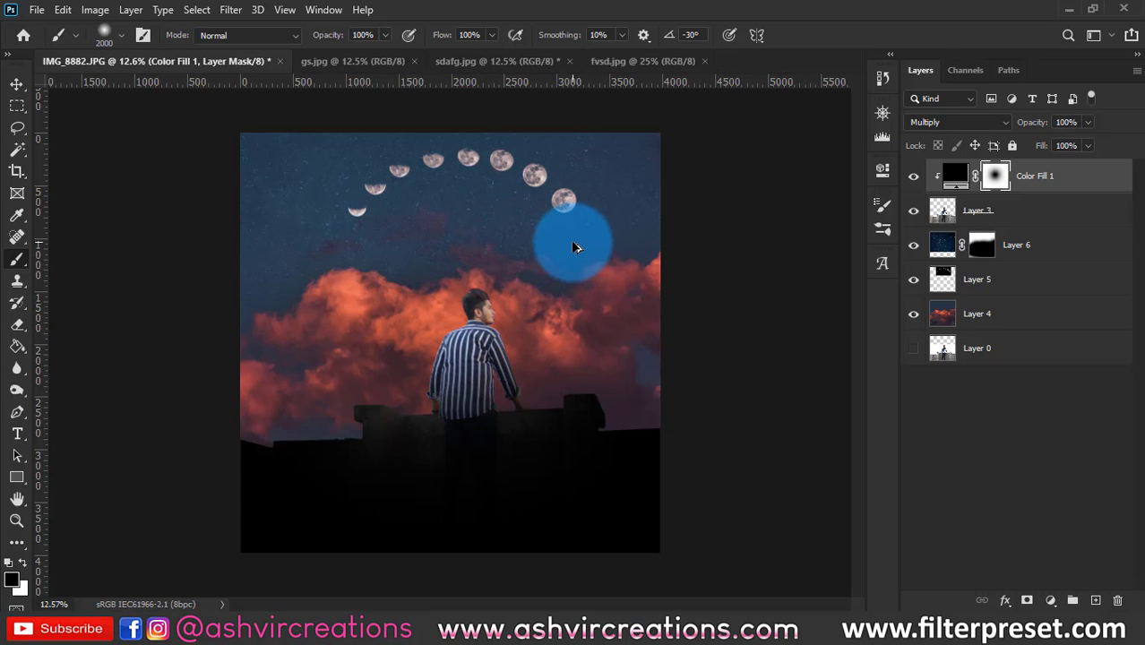
# Step: Dab the fill's mask beside the man's head with the 2000 px brush and set the fill's opacity to 48%
pyautogui.click(509, 283)
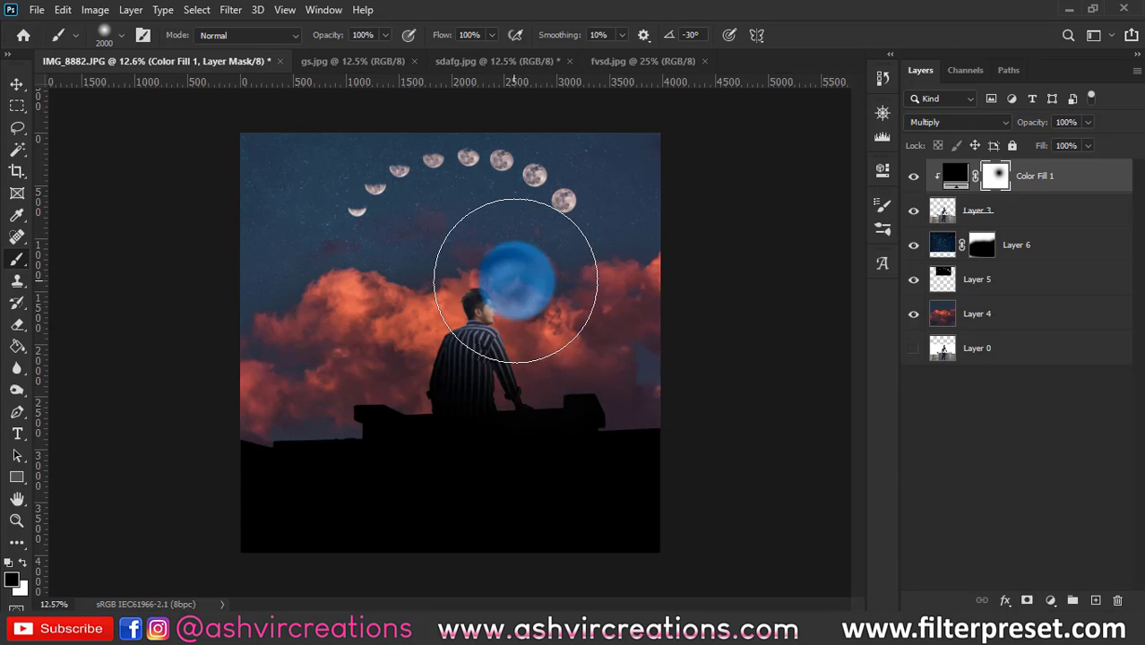
pyautogui.click(995, 176)
pyautogui.moveTo(1030, 131); pyautogui.dragTo(984, 127)
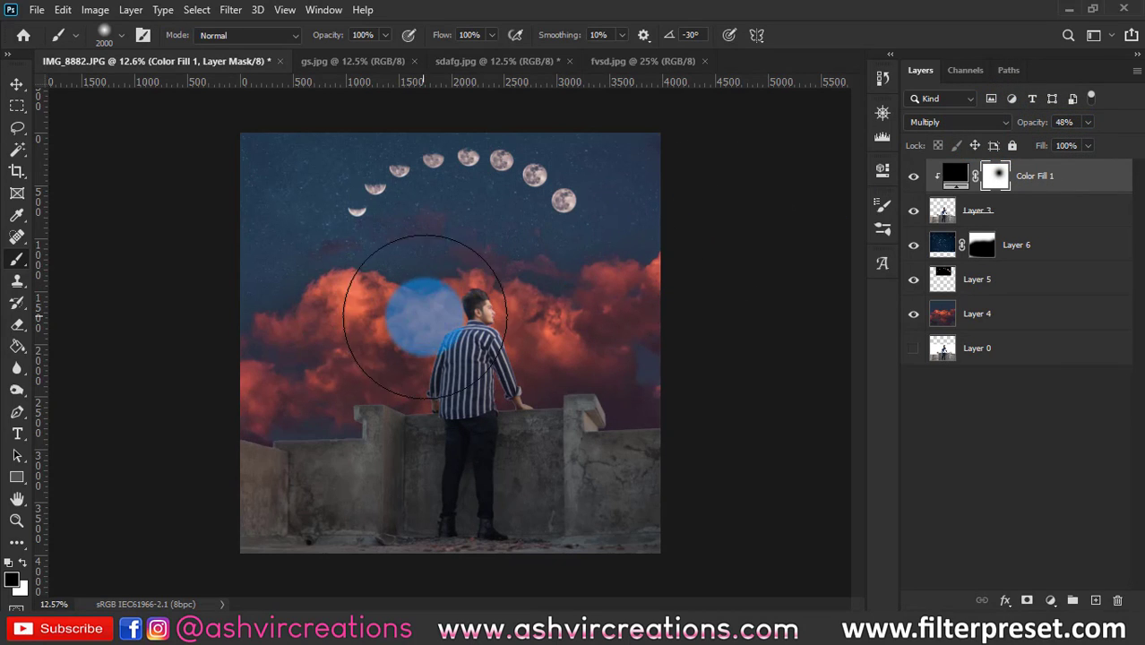
# Step: Paint black on the fill's mask over the man's head, shoulders and upper body, and compare with the fill hidden
pyautogui.moveTo(457, 288)
pyautogui.mouseDown()
pyautogui.moveTo(561, 248)
pyautogui.moveTo(564, 265)
pyautogui.moveTo(590, 270)
pyautogui.moveTo(544, 309)
pyautogui.mouseUp()
pyautogui.scroll(1, 698, 212)
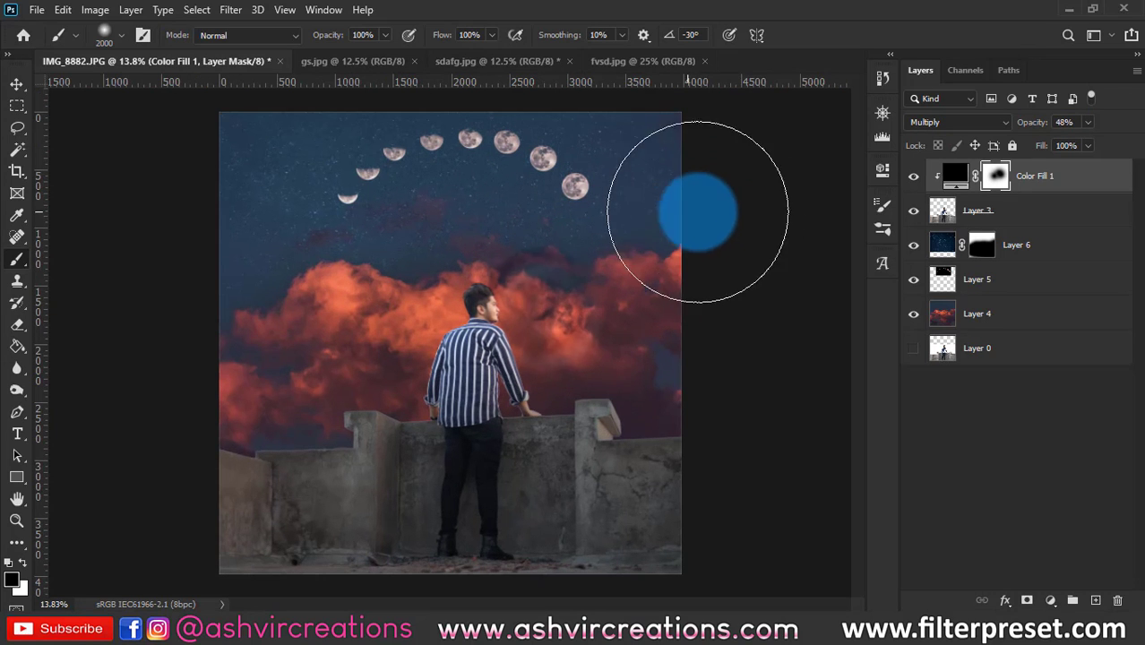
pyautogui.click(917, 182)
pyautogui.click(915, 179)
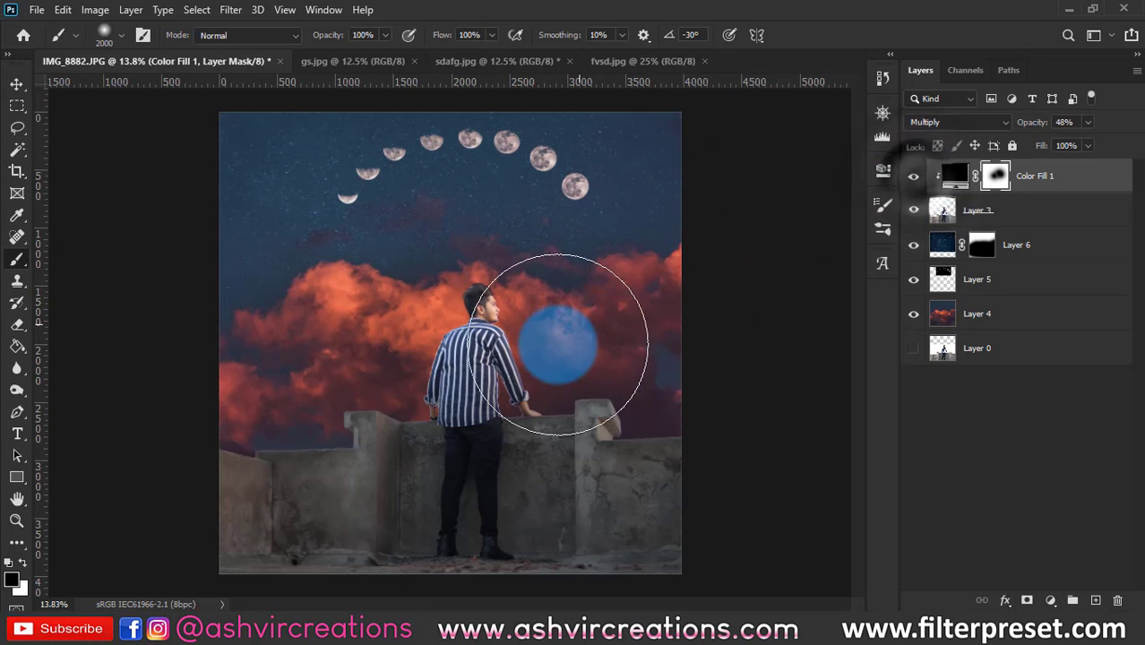
pyautogui.click(528, 355)
pyautogui.moveTo(584, 278)
pyautogui.mouseDown()
pyautogui.moveTo(591, 257)
pyautogui.moveTo(459, 327)
pyautogui.moveTo(446, 482)
pyautogui.moveTo(514, 295)
pyautogui.moveTo(860, 220)
pyautogui.mouseUp()
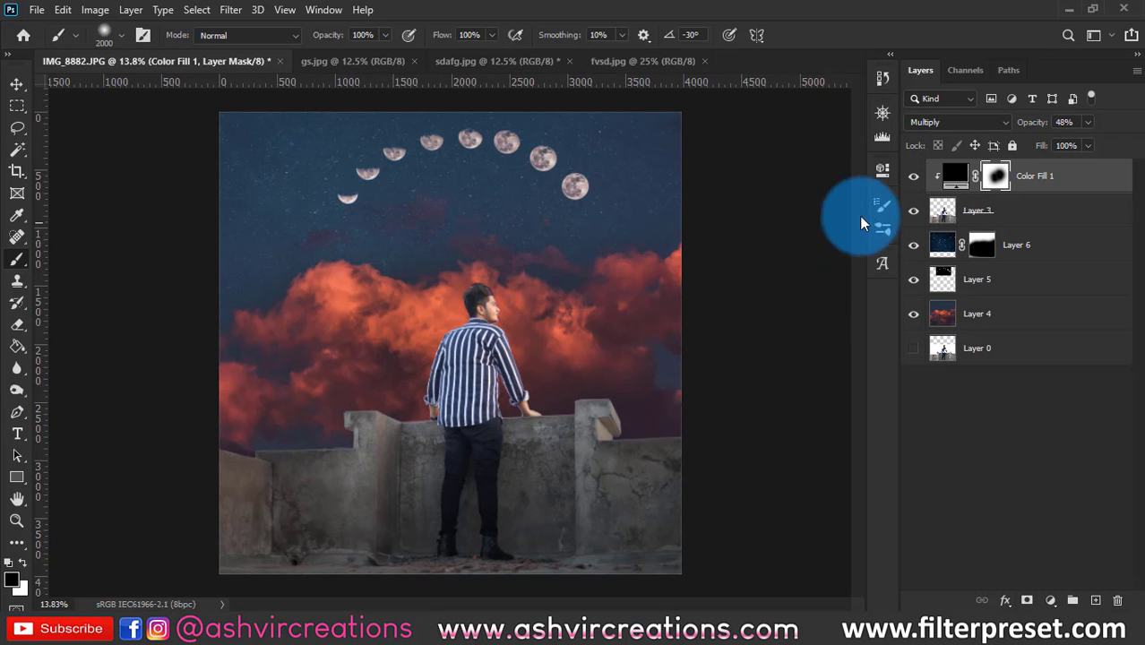
pyautogui.click(916, 177)
pyautogui.click(916, 178)
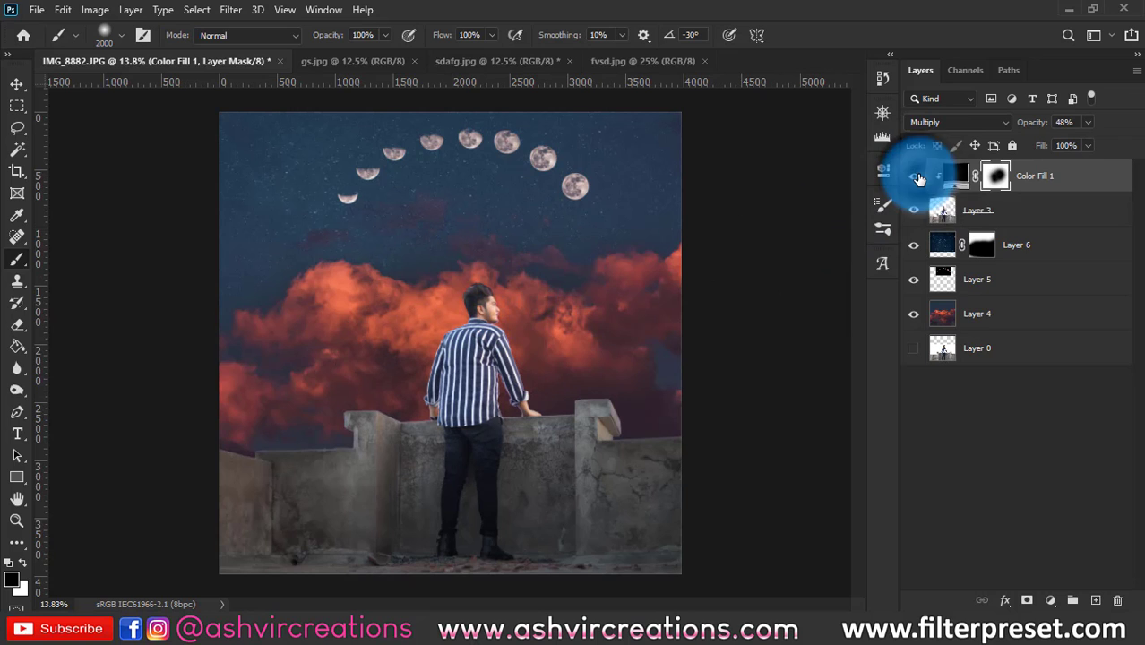
# Step: Merge the color fill, man, starry sky, moon and cloud layers into one layer, leaving out the hidden Layer 0
pyautogui.press('v')
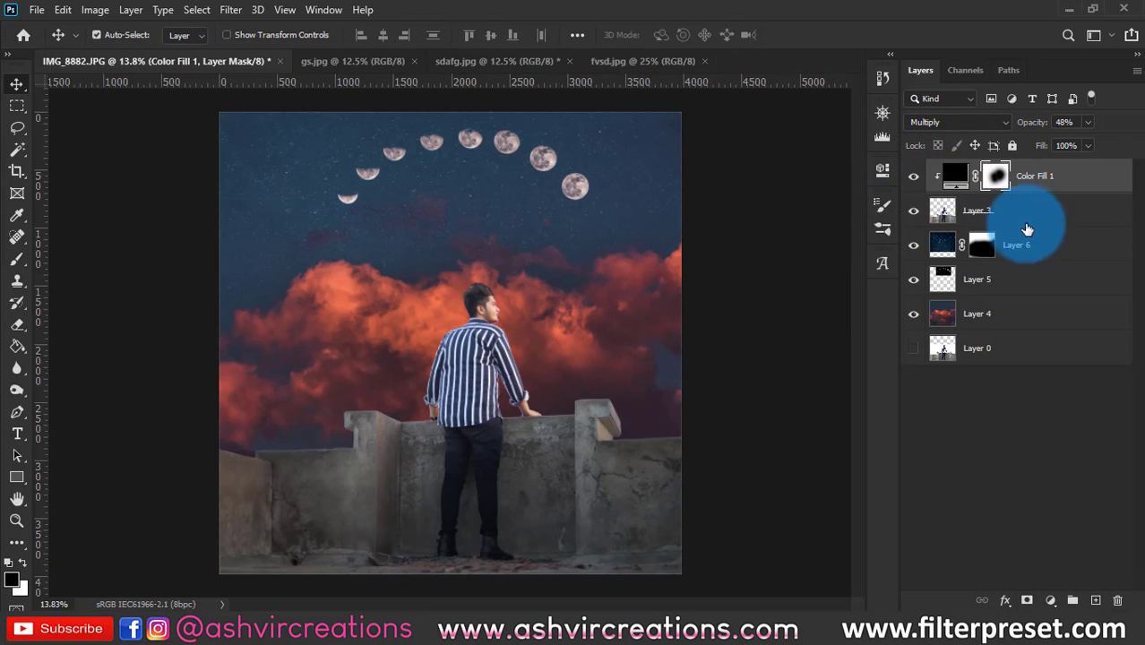
pyautogui.keyDown('shift'); pyautogui.click(1013, 314); pyautogui.keyUp('shift')
pyautogui.rightClick(1014, 312)
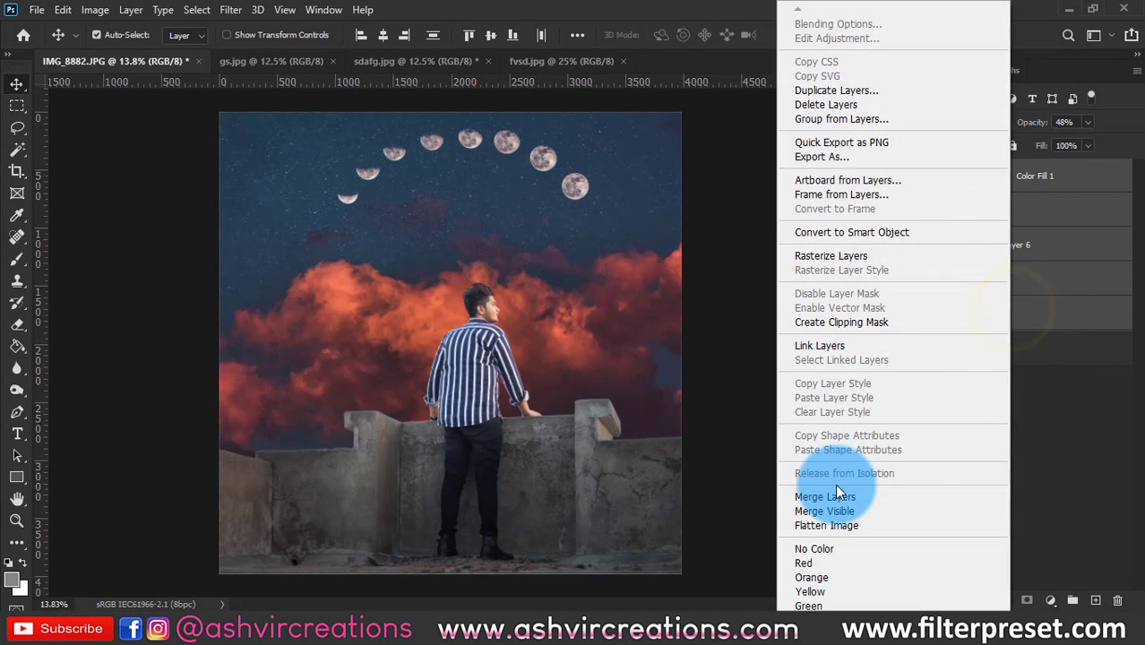
pyautogui.click(836, 494)
pyautogui.click(18, 176)
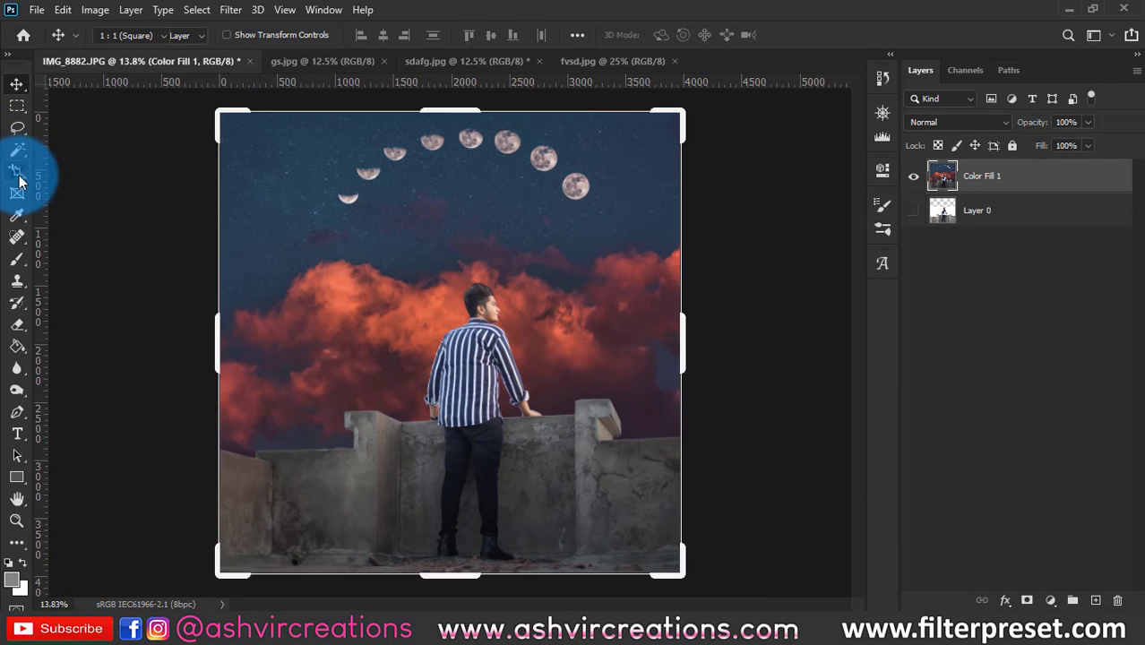
pyautogui.click(307, 192)
pyautogui.scroll(3, 255, 213)
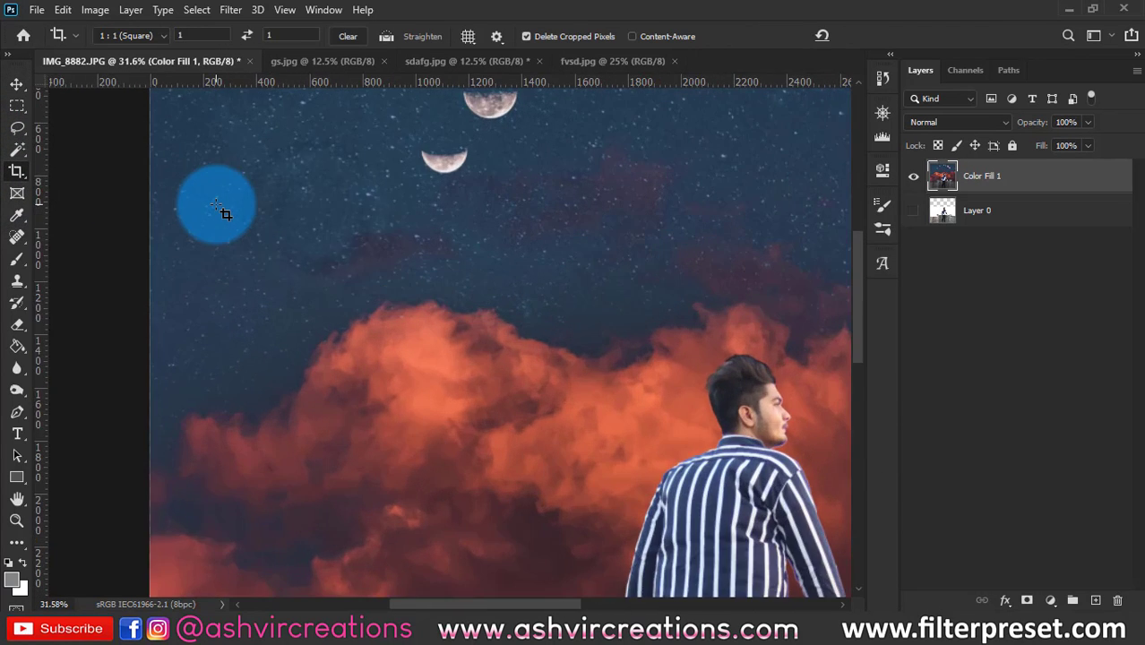
pyautogui.scroll(-3, 224, 211)
pyautogui.press('v')
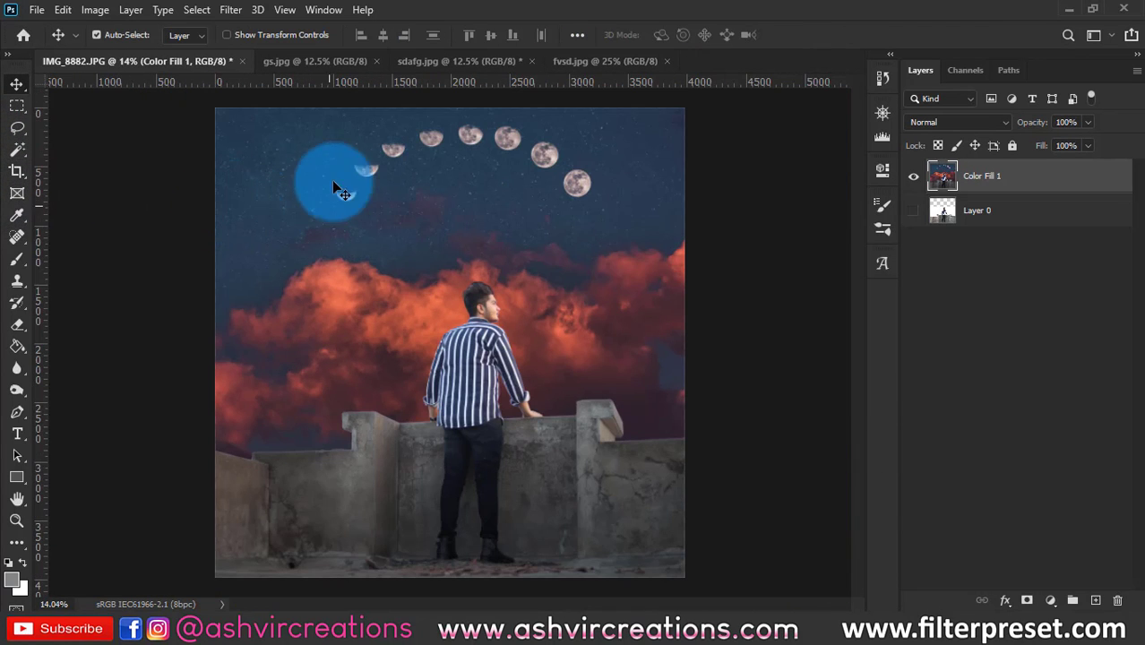
# Step: Open the Camera Raw Filter on the merged layer and set Temperature to -15
pyautogui.click(232, 14)
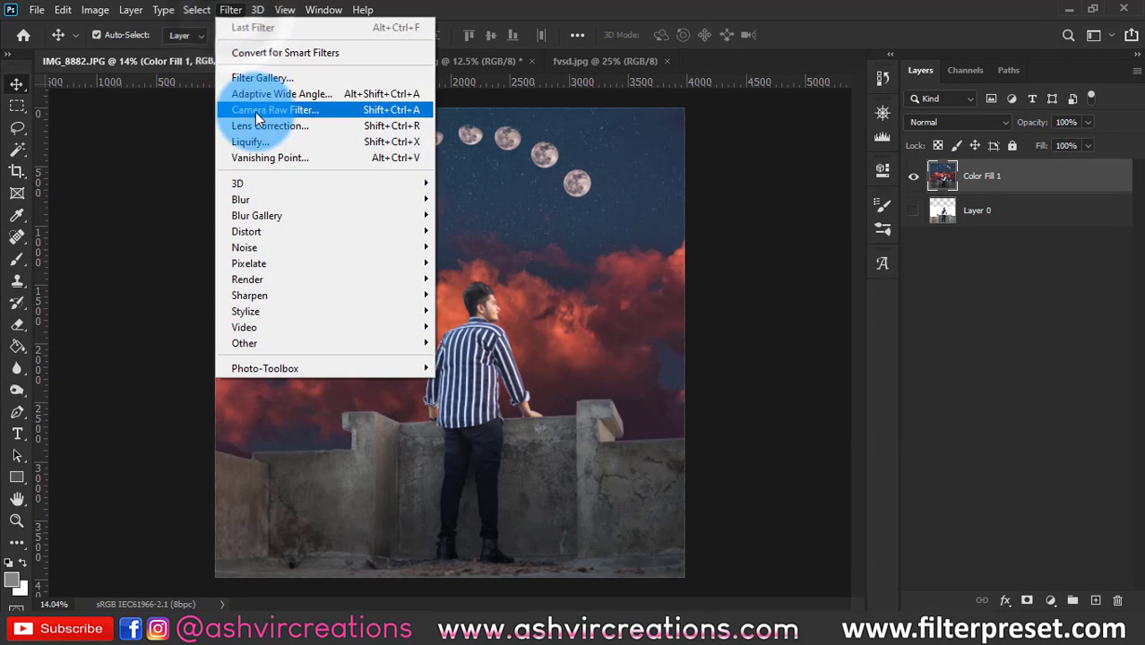
pyautogui.click(258, 110)
pyautogui.click(643, 185)
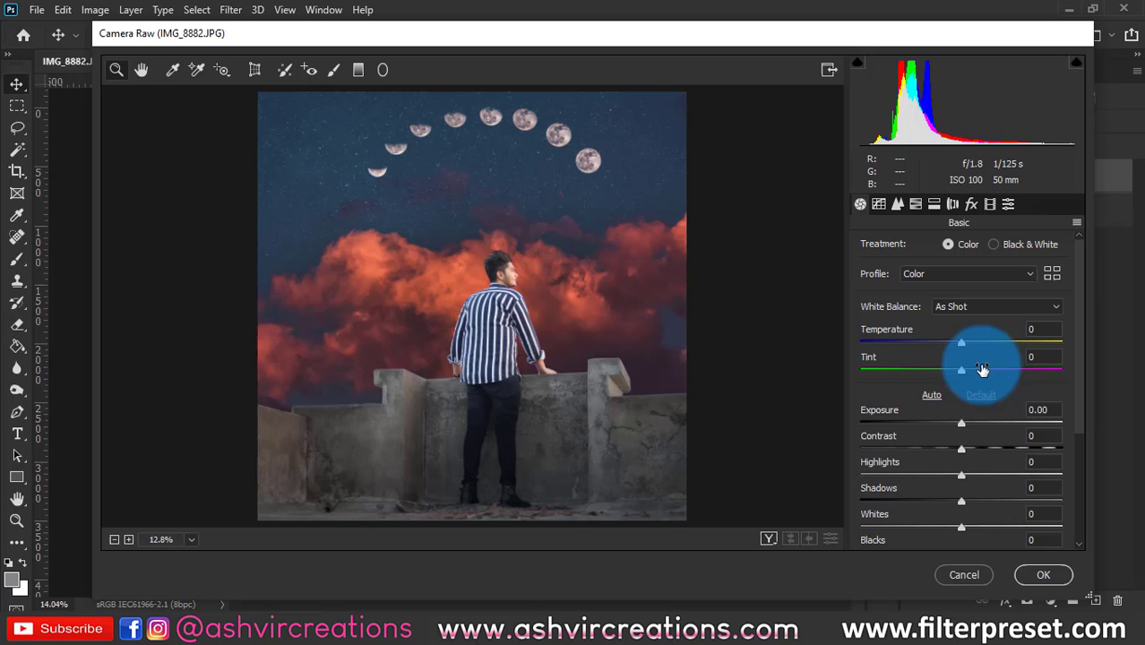
pyautogui.moveTo(961, 347)
pyautogui.mouseDown()
pyautogui.moveTo(995, 341)
pyautogui.moveTo(945, 345)
pyautogui.mouseUp()
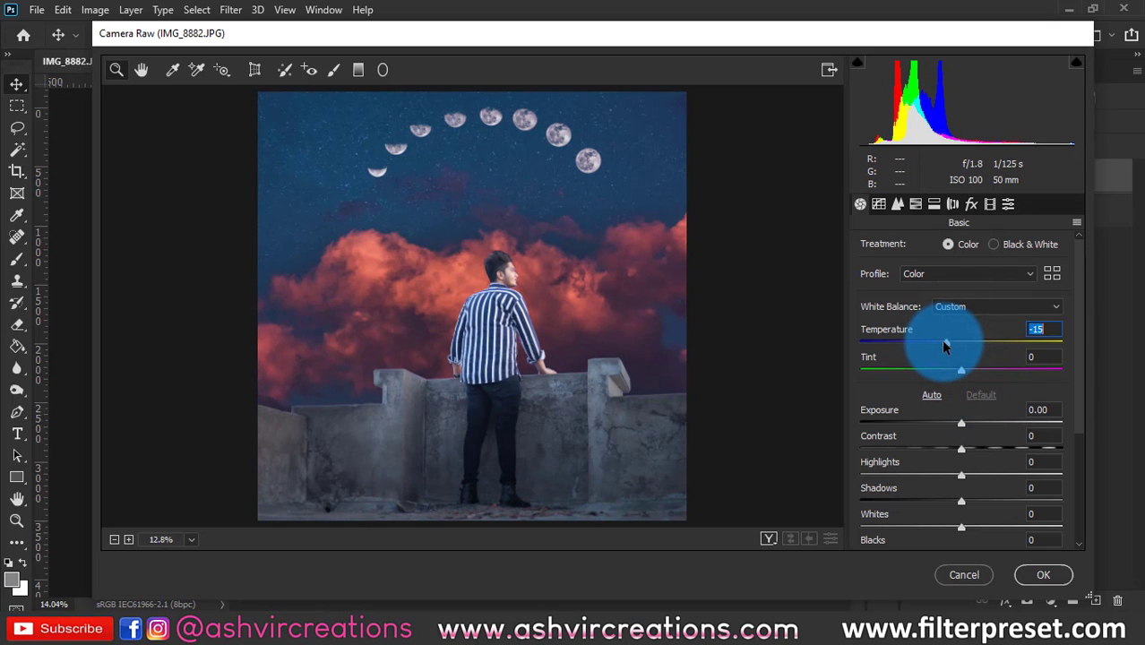
# Step: Set the basic adjustments to Contrast +31, Highlights +5, Shadows -22, Whites -5, Tint +12 and Clarity +11
pyautogui.moveTo(975, 457); pyautogui.dragTo(955, 524)
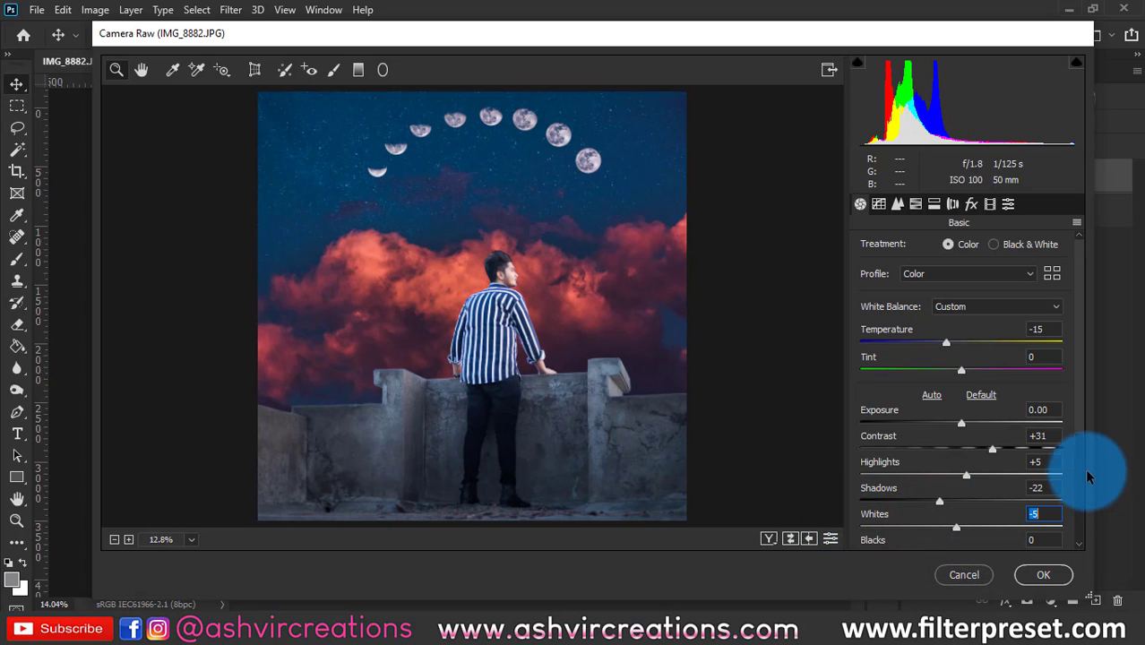
pyautogui.moveTo(1079, 417); pyautogui.dragTo(1078, 430)
pyautogui.moveTo(975, 352); pyautogui.dragTo(974, 352)
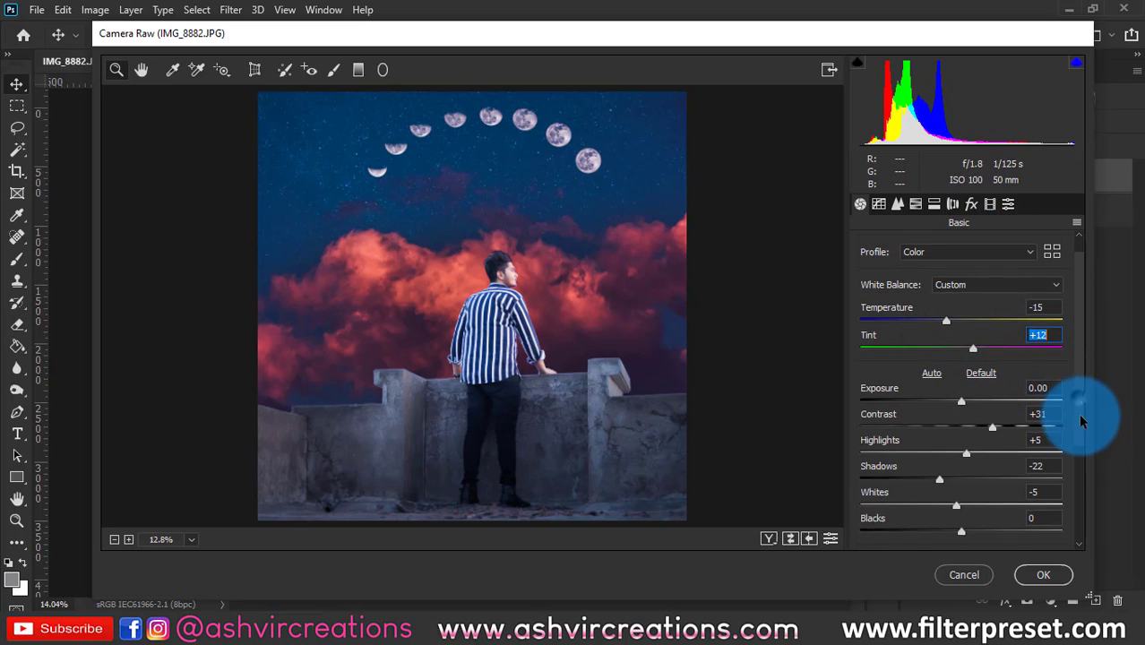
pyautogui.moveTo(1079, 409); pyautogui.dragTo(1069, 502)
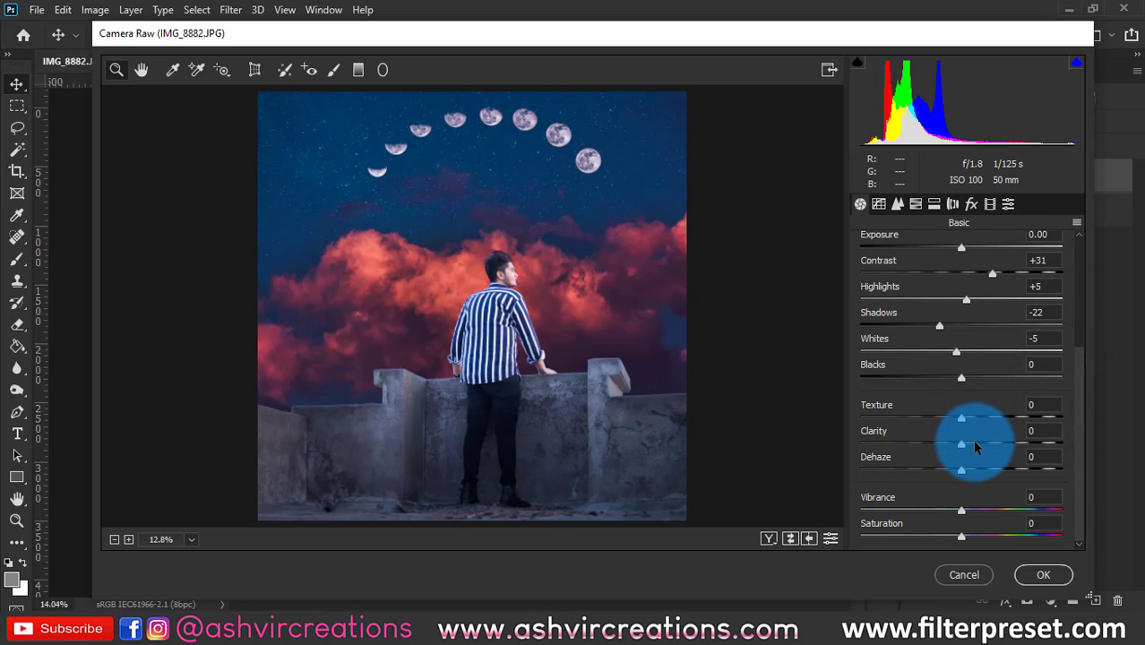
pyautogui.click(975, 446)
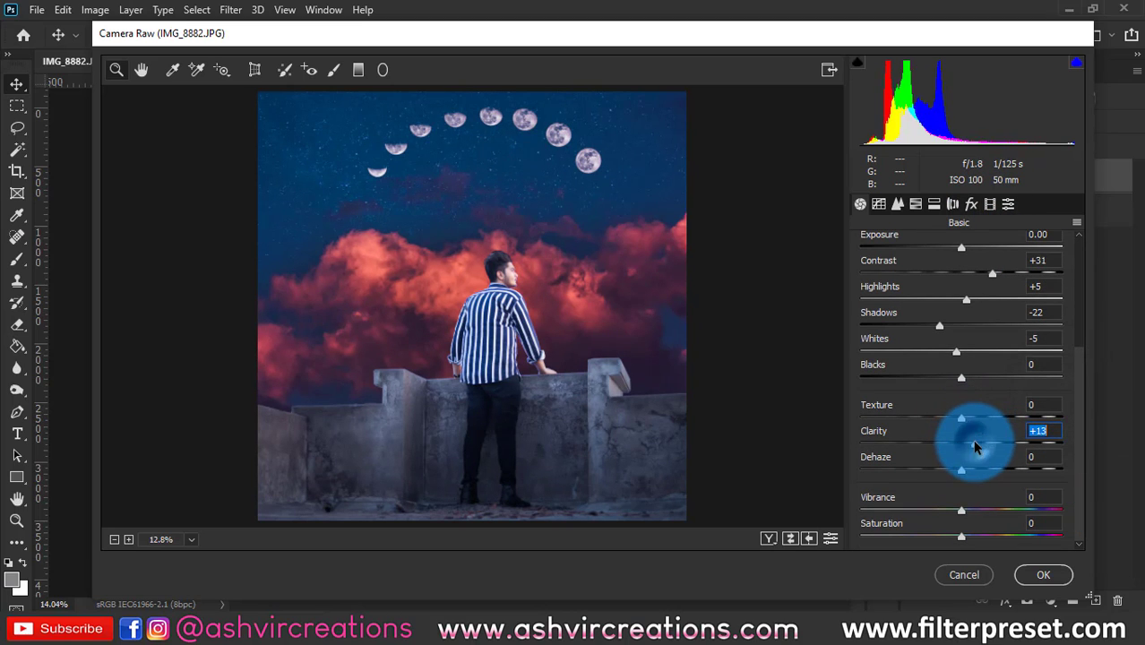
# Step: Set the calibration's Blue Primary hue to -29 and the post-crop vignette to Amount -15, Midpoint 35, Roundness -19, Feather 40 and Highlights 68
pyautogui.click(990, 206)
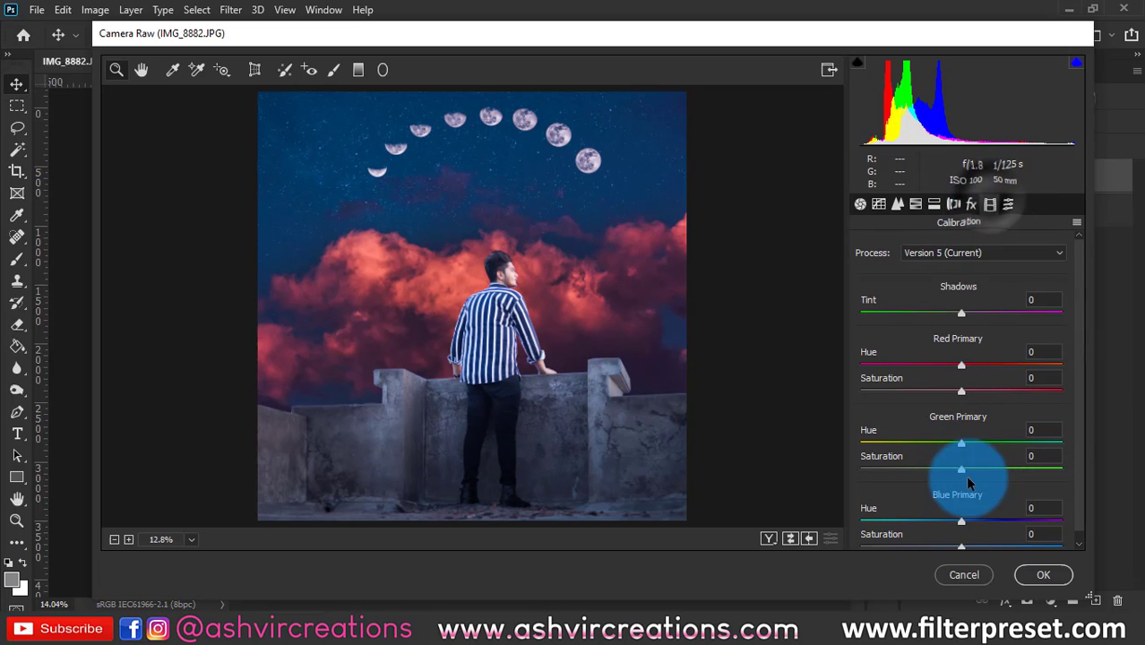
pyautogui.moveTo(950, 527); pyautogui.dragTo(916, 530)
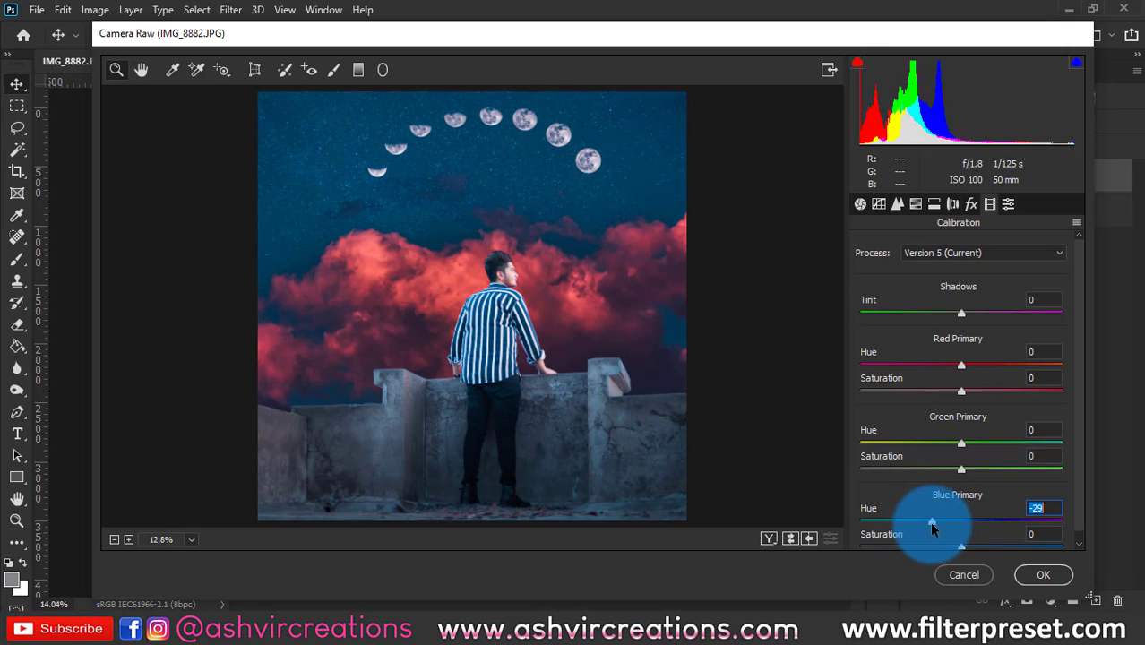
pyautogui.click(974, 203)
pyautogui.moveTo(966, 423); pyautogui.dragTo(943, 506)
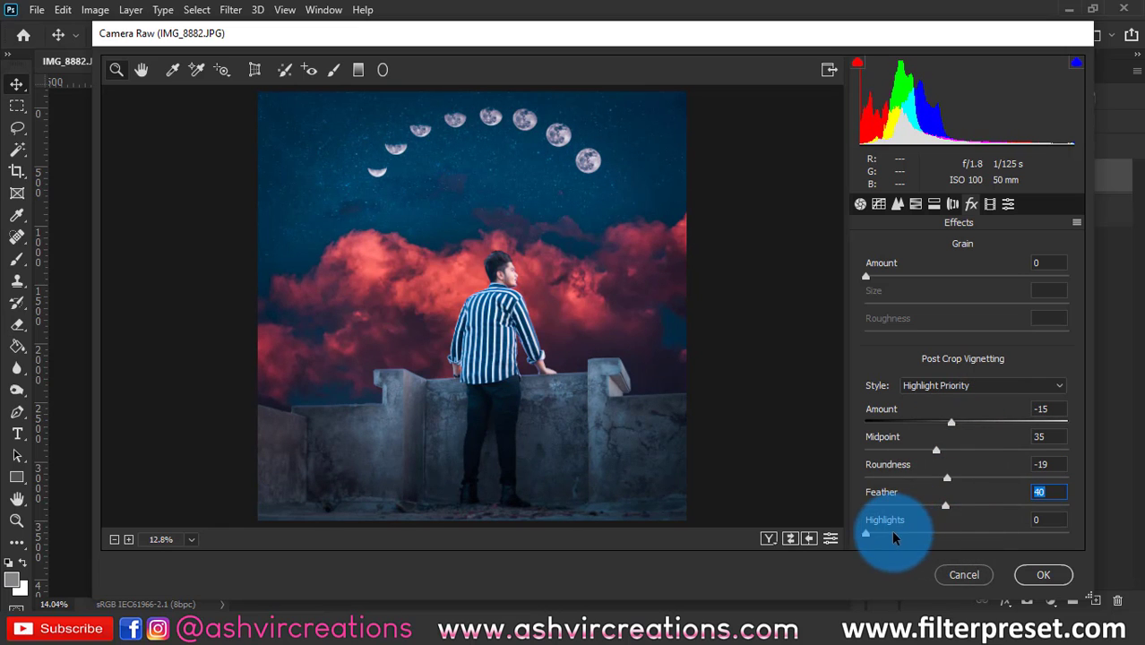
pyautogui.moveTo(892, 536); pyautogui.dragTo(1007, 523)
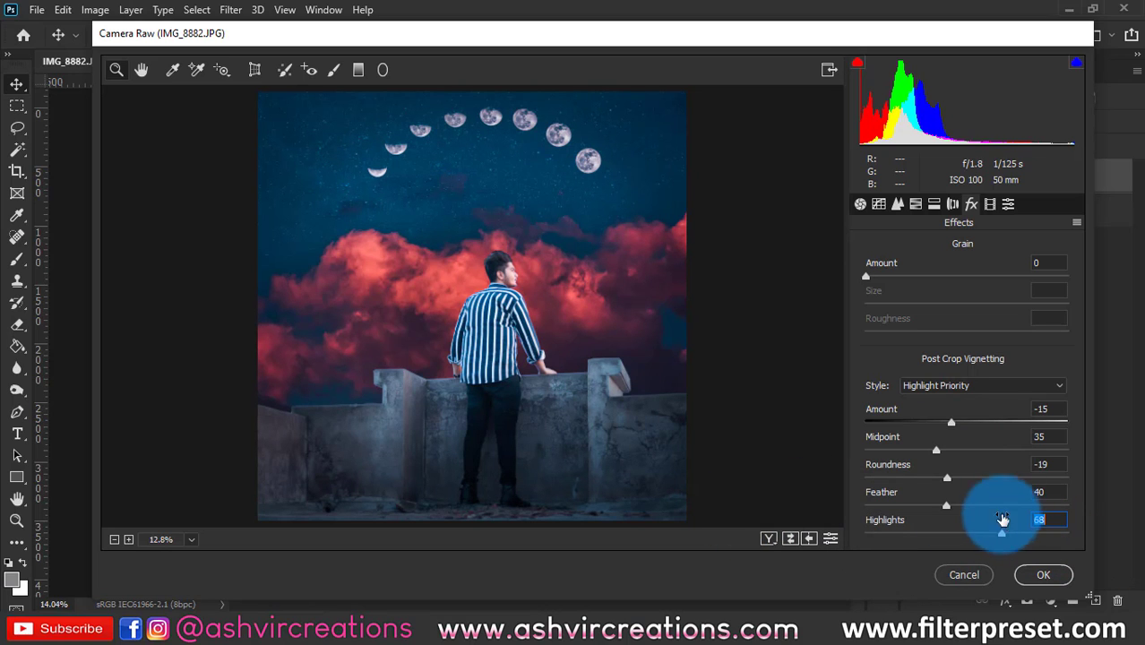
# Step: Split-tone the image's highlights with hue 56 and saturation 13
pyautogui.click(954, 205)
pyautogui.click(939, 206)
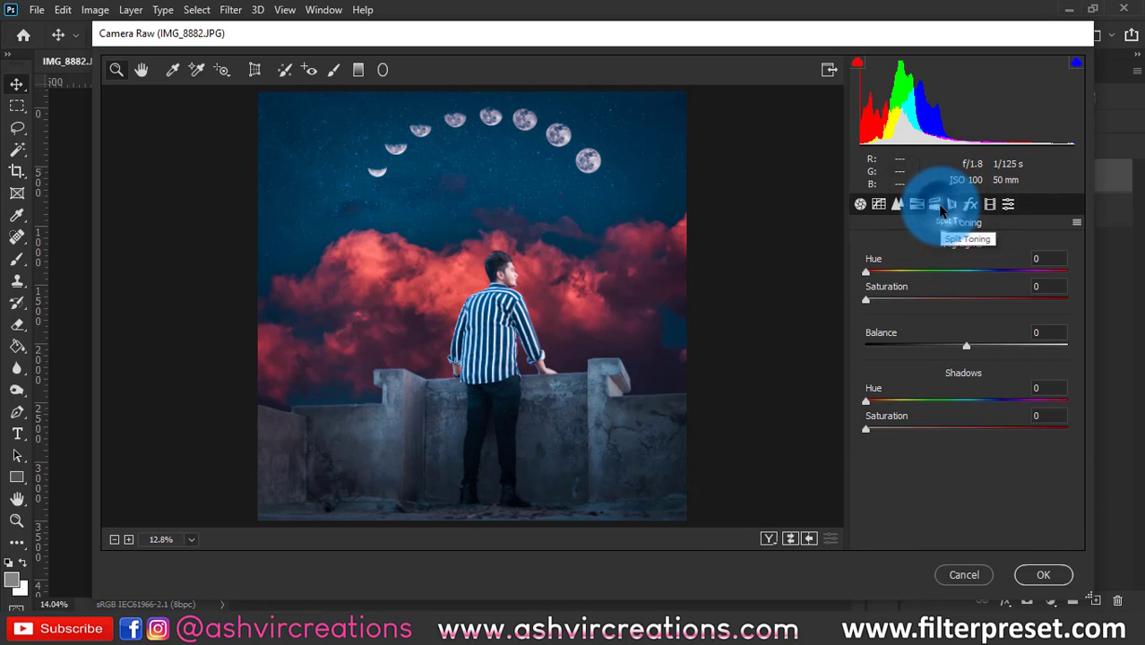
pyautogui.click(886, 273)
pyautogui.moveTo(867, 300); pyautogui.dragTo(893, 304)
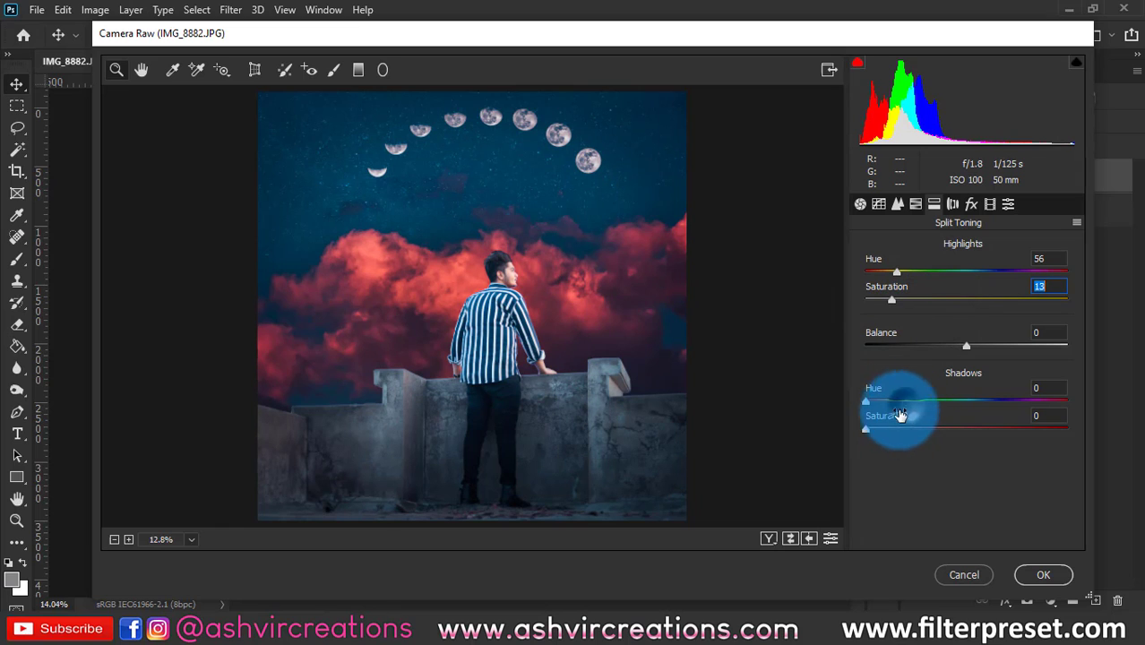
# Step: Split-tone the shadows blue with hue 227 and a low saturation
pyautogui.moveTo(866, 429); pyautogui.dragTo(899, 429)
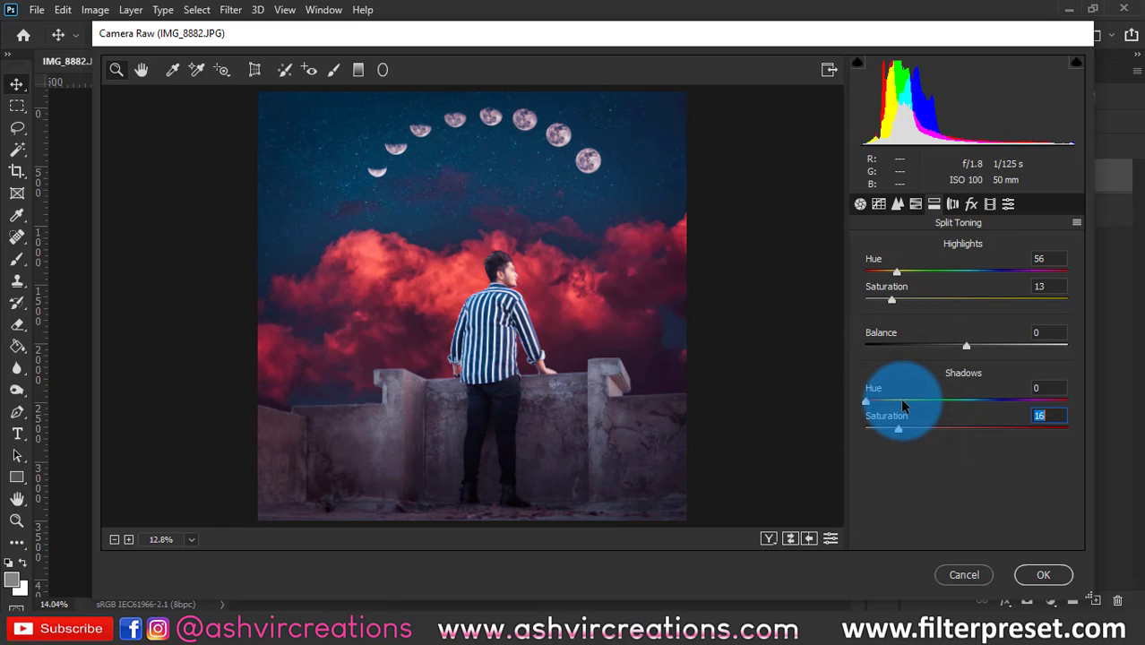
pyautogui.moveTo(911, 401); pyautogui.dragTo(992, 404)
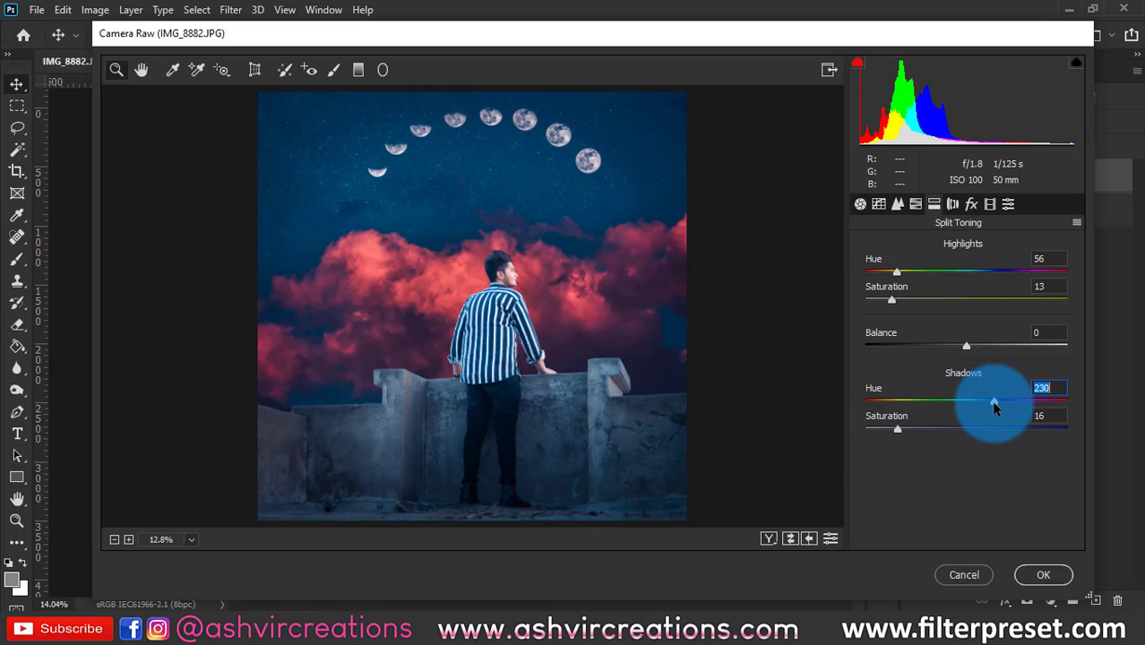
pyautogui.moveTo(916, 430)
pyautogui.mouseDown()
pyautogui.moveTo(853, 433)
pyautogui.moveTo(896, 440)
pyautogui.mouseUp()
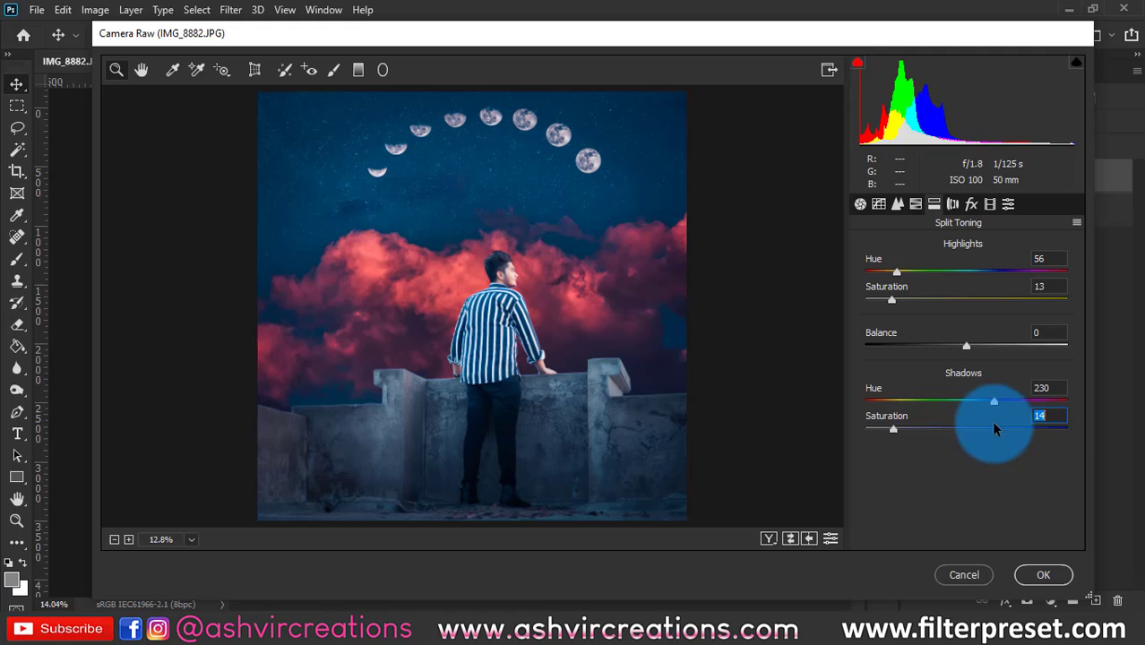
pyautogui.moveTo(993, 404)
pyautogui.mouseDown()
pyautogui.moveTo(1004, 406)
pyautogui.moveTo(992, 402)
pyautogui.mouseUp()
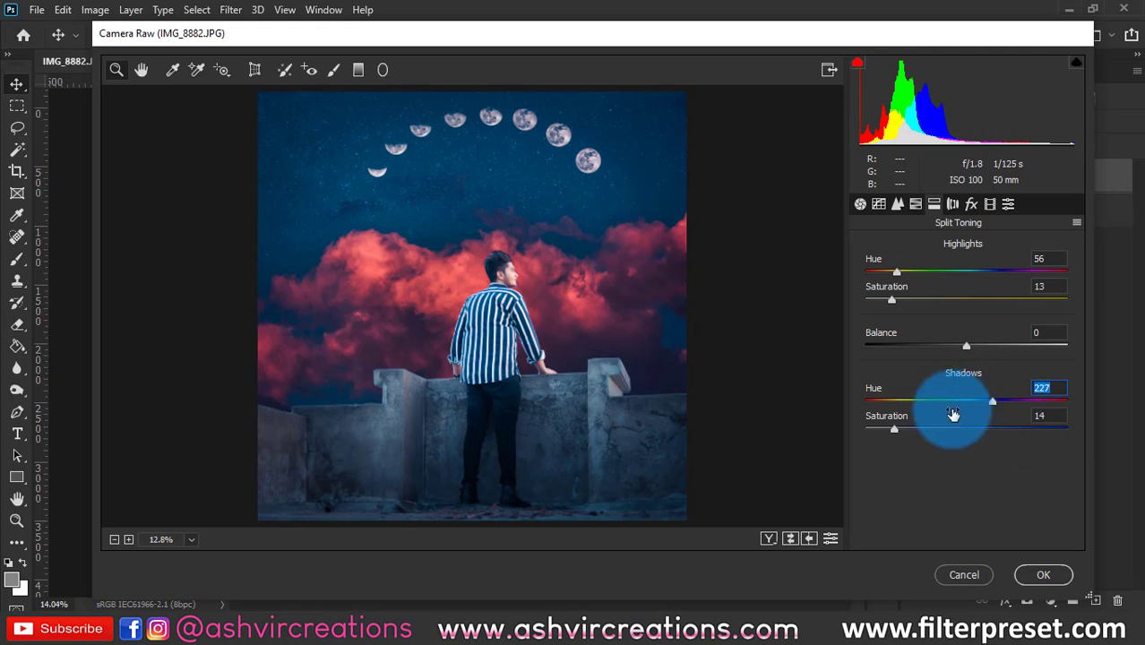
pyautogui.moveTo(900, 431)
pyautogui.mouseDown()
pyautogui.moveTo(912, 430)
pyautogui.moveTo(876, 427)
pyautogui.moveTo(889, 434)
pyautogui.mouseUp()
# Step: Set the sharpening amount to 19 in the detail adjustments
pyautogui.click(916, 203)
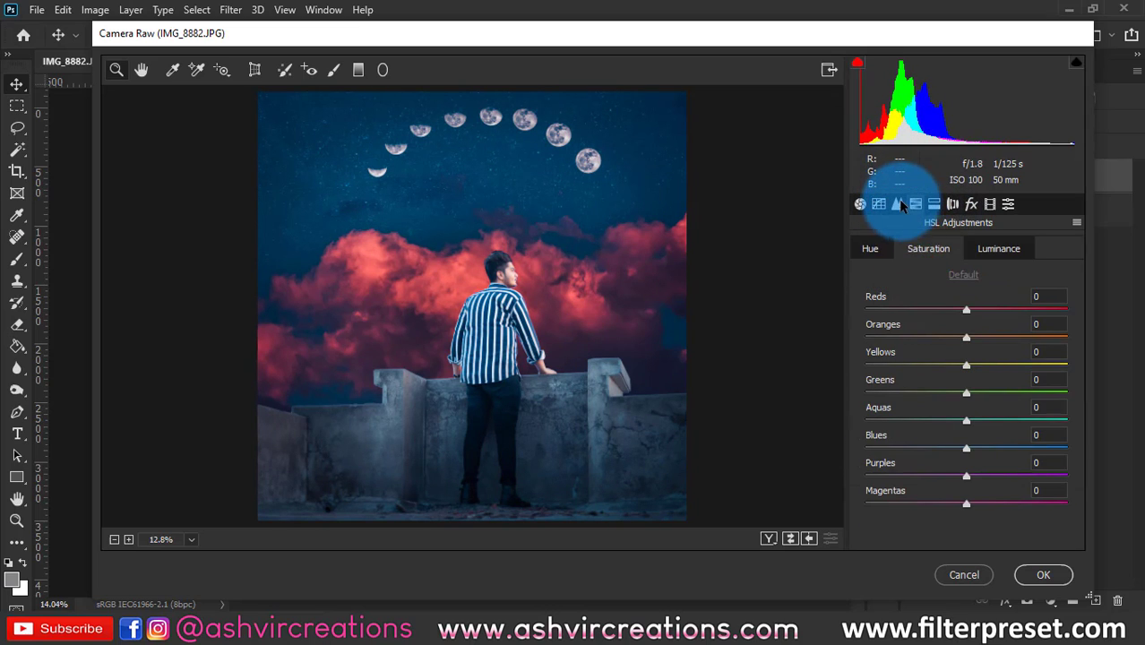
pyautogui.click(897, 203)
pyautogui.moveTo(861, 273); pyautogui.dragTo(890, 281)
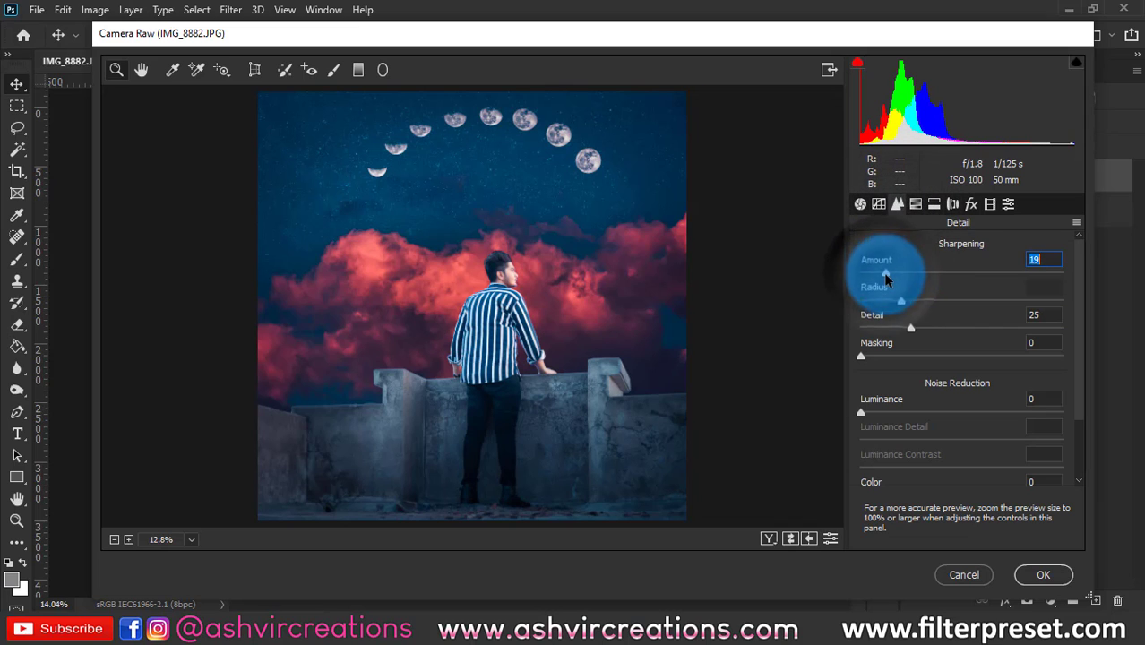
# Step: Reshape the RGB point tone curve by lifting the black point, lowering the shadow quarter-tones and slightly raising the highlight quarter-tones
pyautogui.click(879, 203)
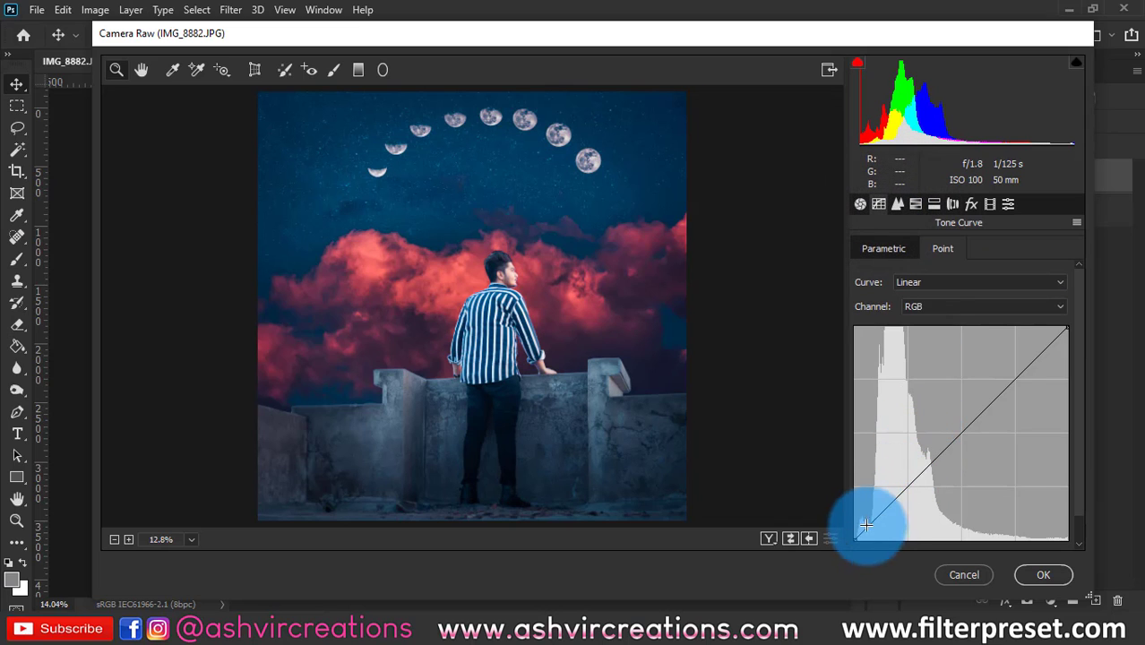
pyautogui.moveTo(852, 534); pyautogui.dragTo(860, 524)
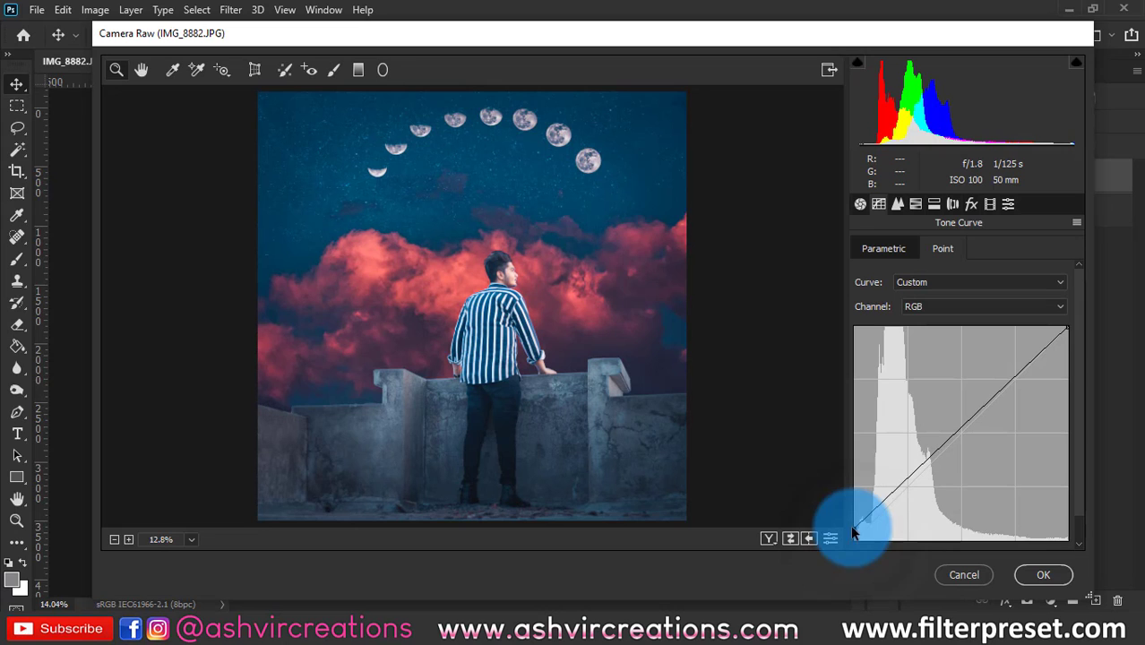
pyautogui.moveTo(900, 487); pyautogui.dragTo(909, 487)
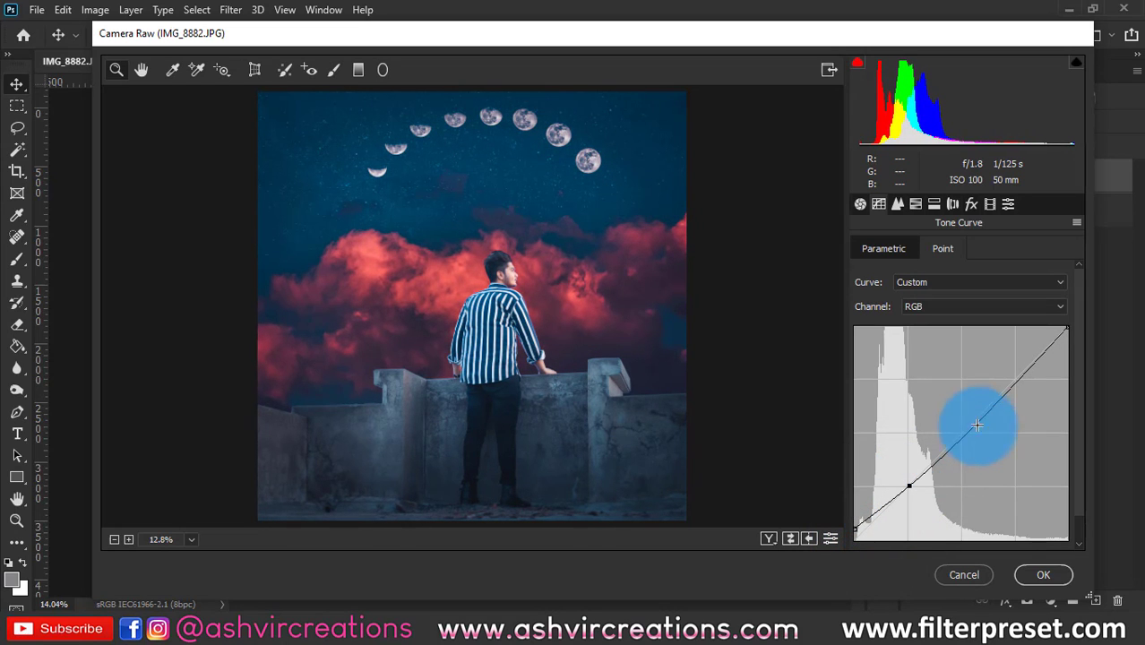
pyautogui.moveTo(1016, 379); pyautogui.dragTo(1010, 373)
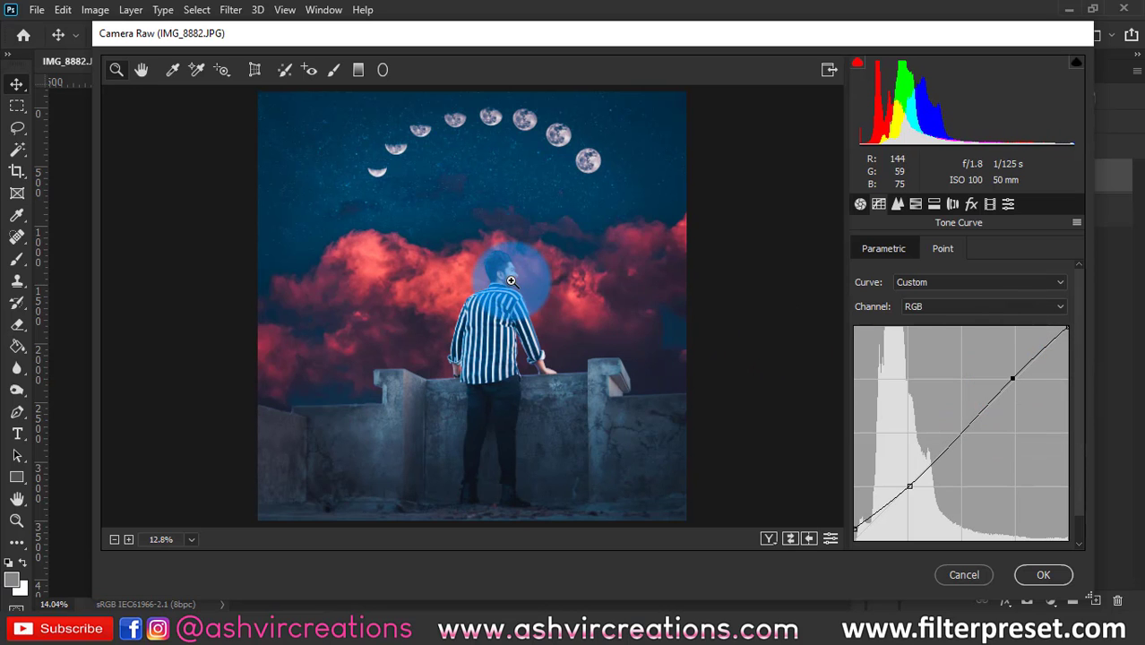
# Step: Check the man up close, set Vibrance to +10 and Saturation to -3, and apply the Camera Raw filter
pyautogui.moveTo(514, 275); pyautogui.dragTo(586, 370)
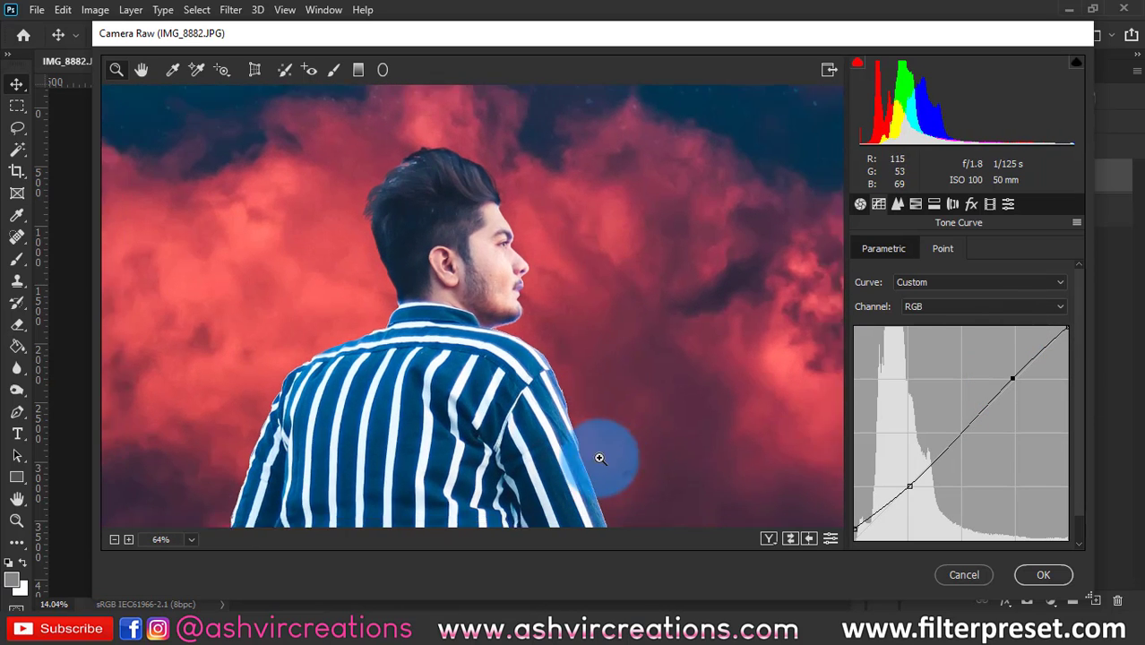
pyautogui.scroll(-6, 599, 460)
pyautogui.moveTo(520, 438); pyautogui.dragTo(548, 453)
pyautogui.moveTo(457, 233)
pyautogui.mouseDown()
pyautogui.moveTo(430, 208)
pyautogui.moveTo(453, 231)
pyautogui.mouseUp()
pyautogui.click(860, 204)
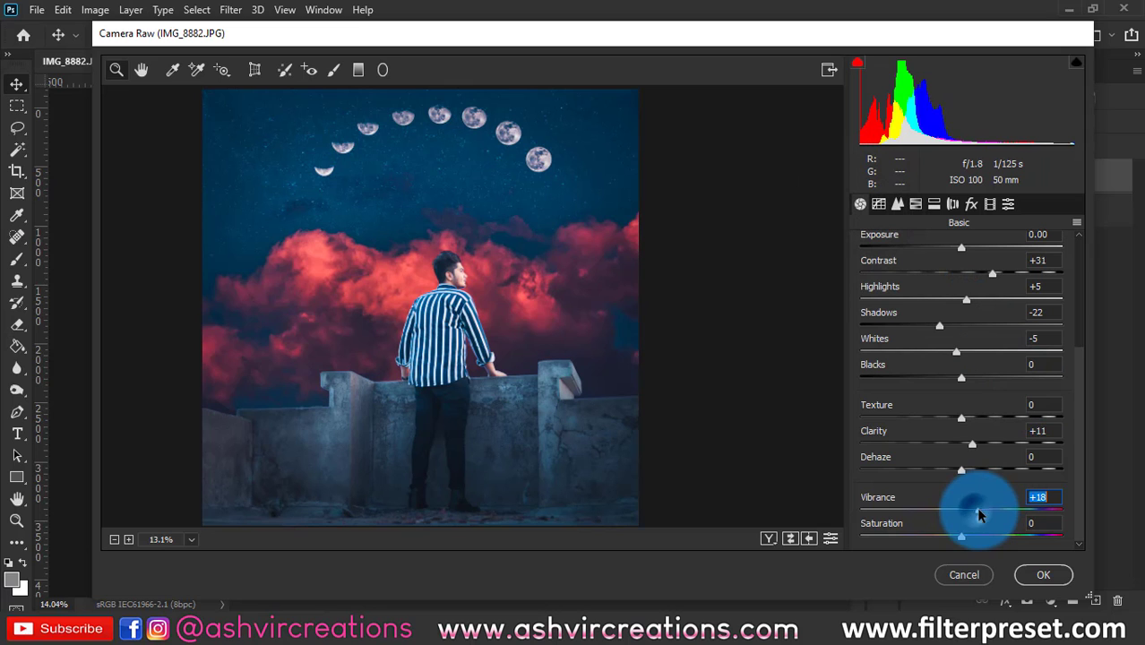
pyautogui.moveTo(980, 515); pyautogui.dragTo(958, 539)
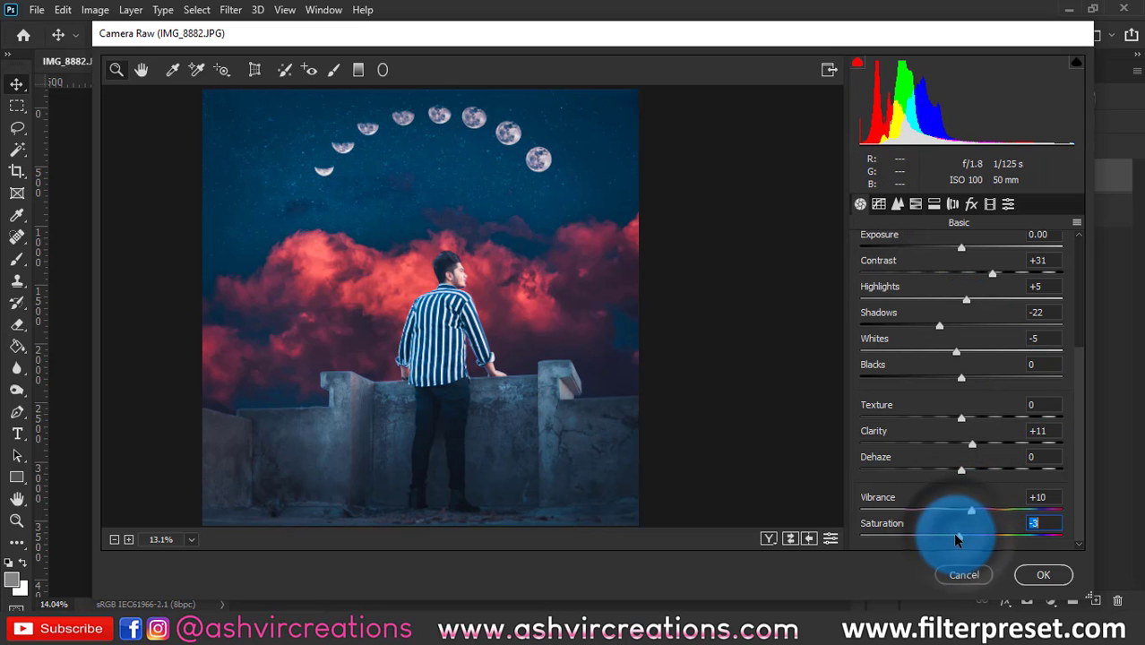
pyautogui.click(1044, 575)
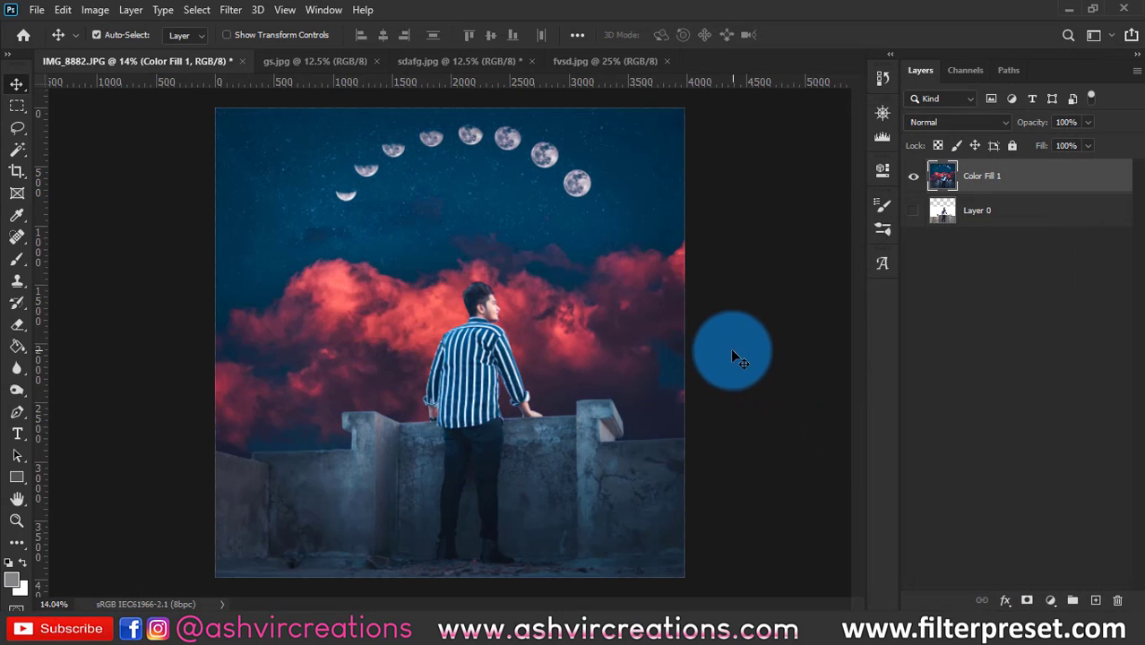
# Step: Show Layer 0 and toggle the Color Fill 1 layer's visibility to compare the finished composite with the original photo
pyautogui.scroll(1, 707, 293)
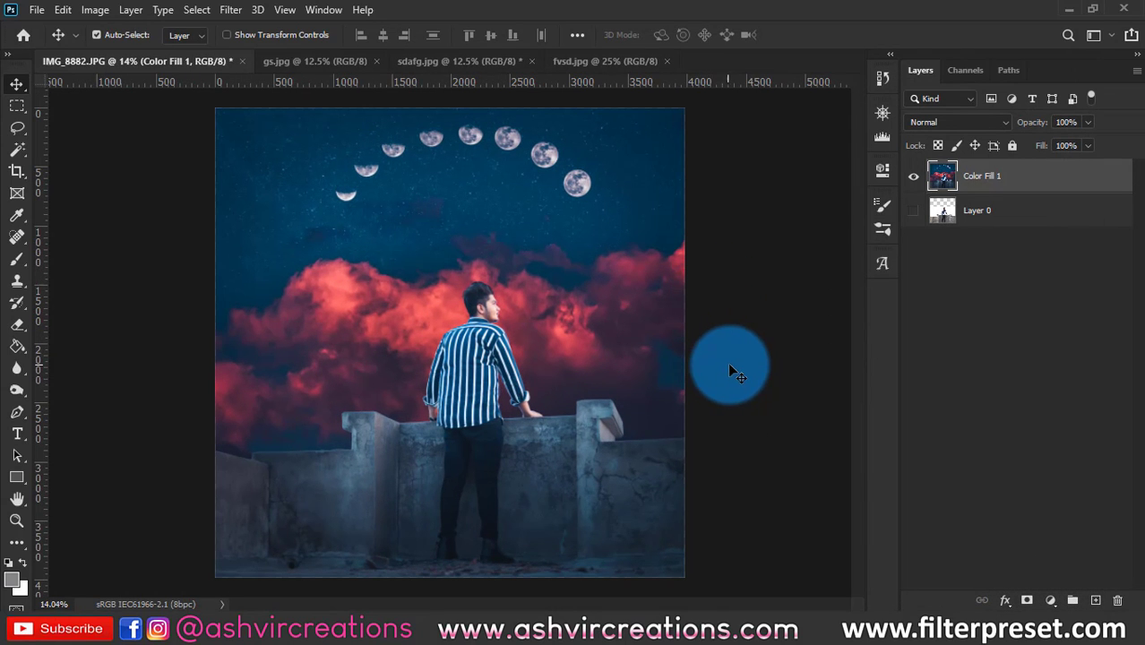
pyautogui.click(913, 210)
pyautogui.click(914, 177)
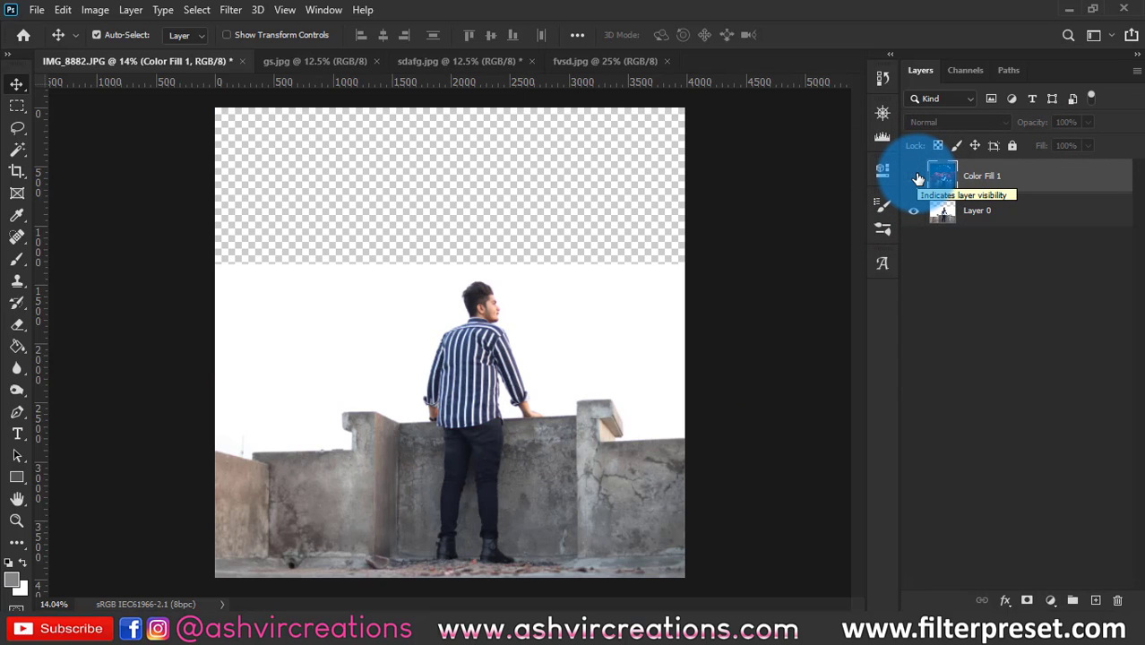
pyautogui.click(915, 176)
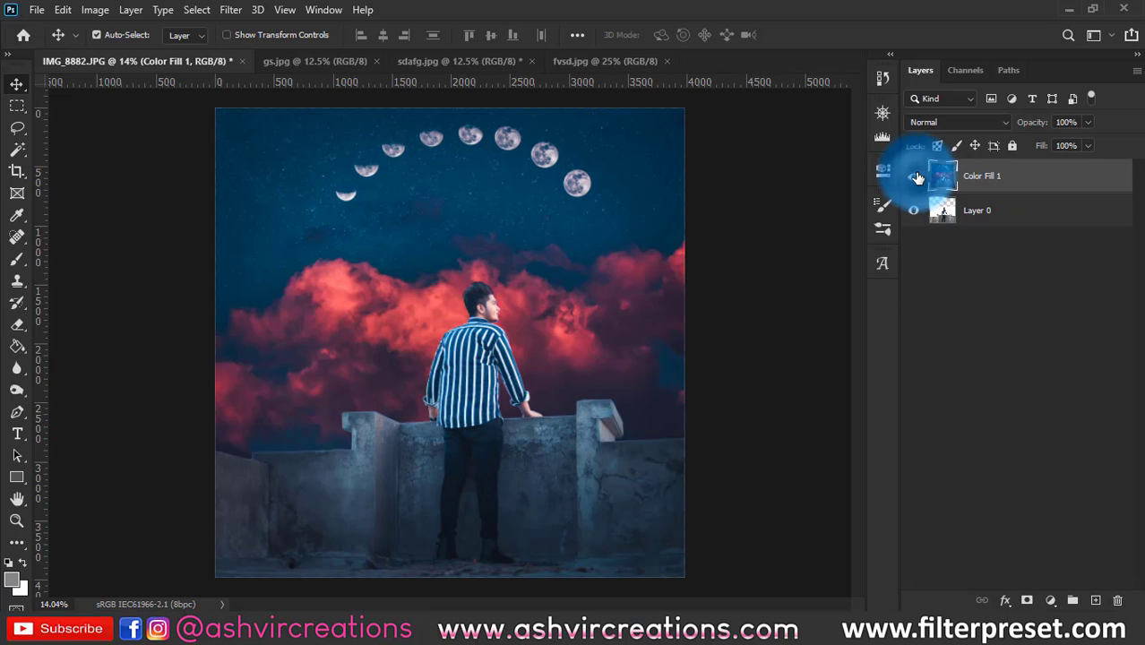
pyautogui.click(915, 176)
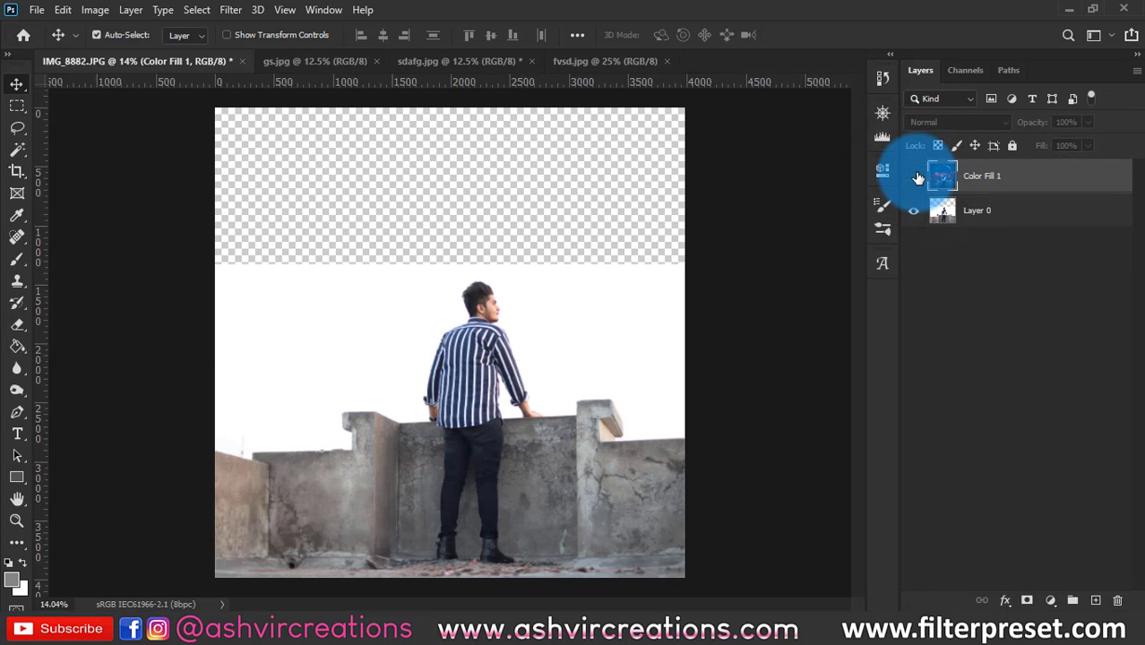
pyautogui.click(915, 176)
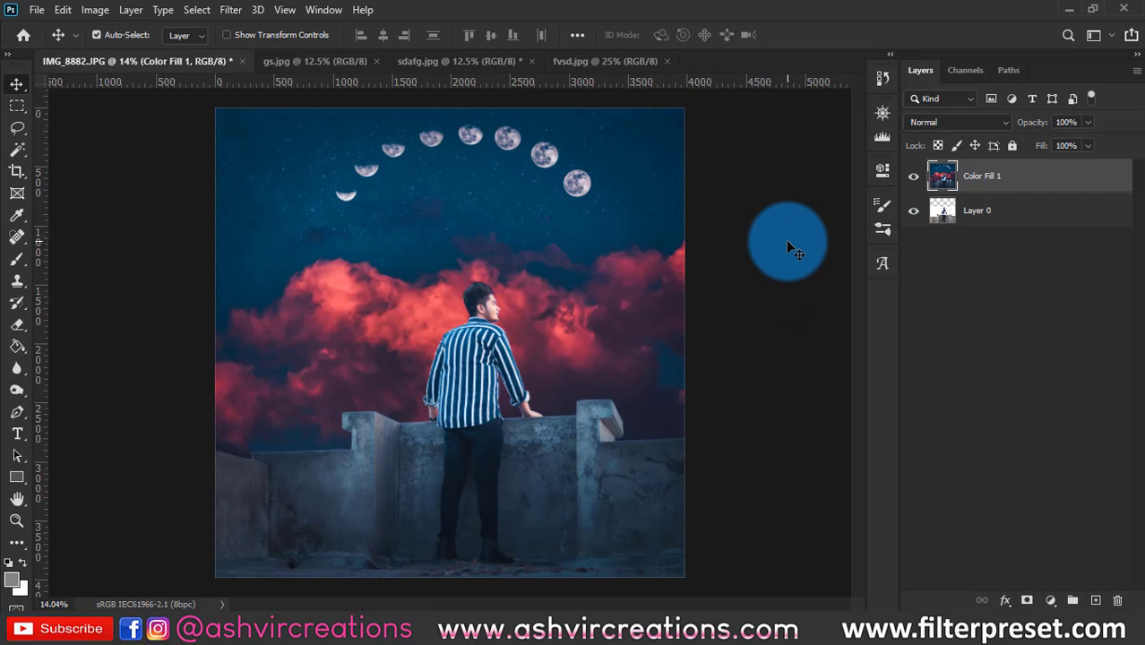
pyautogui.scroll(2, 732, 351)
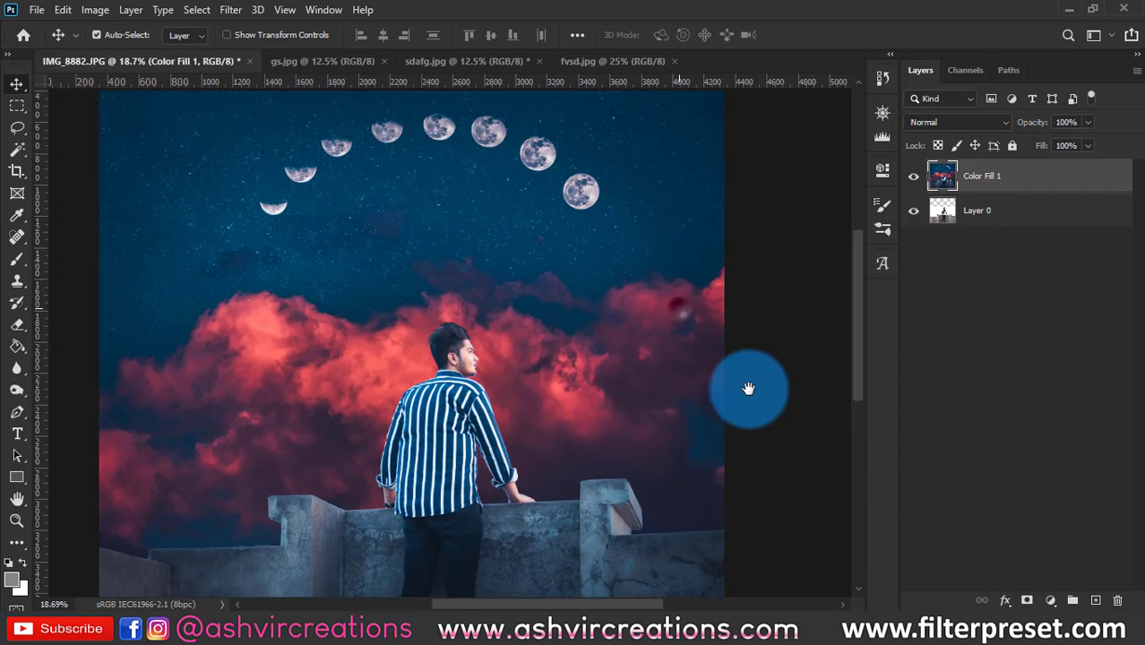
pyautogui.scroll(-2, 748, 387)
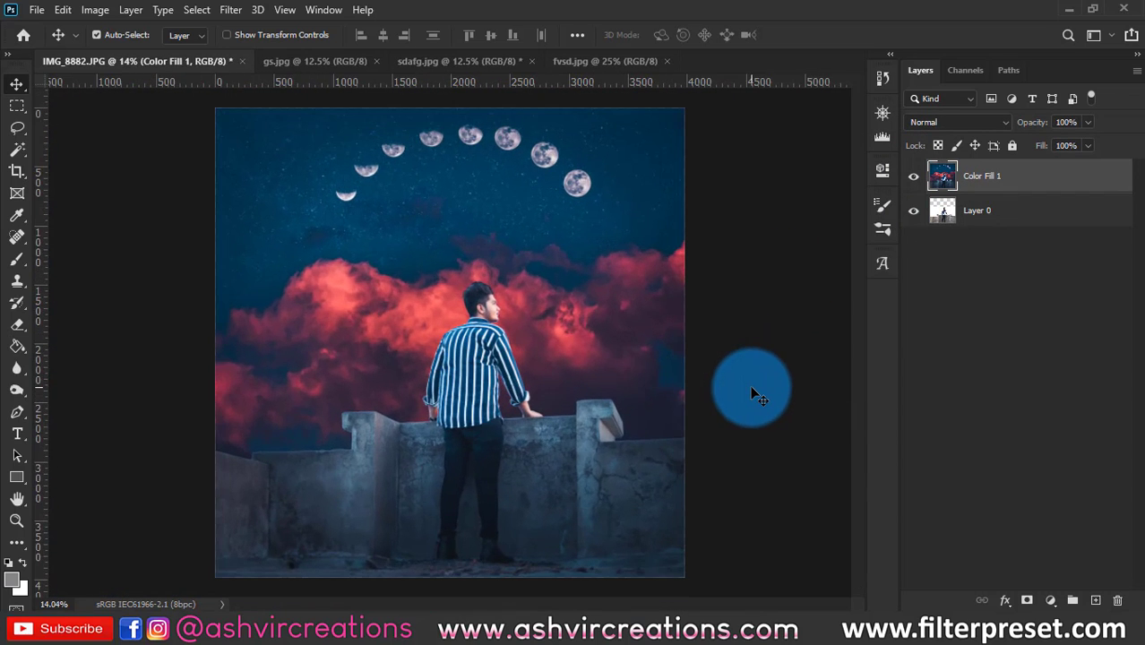